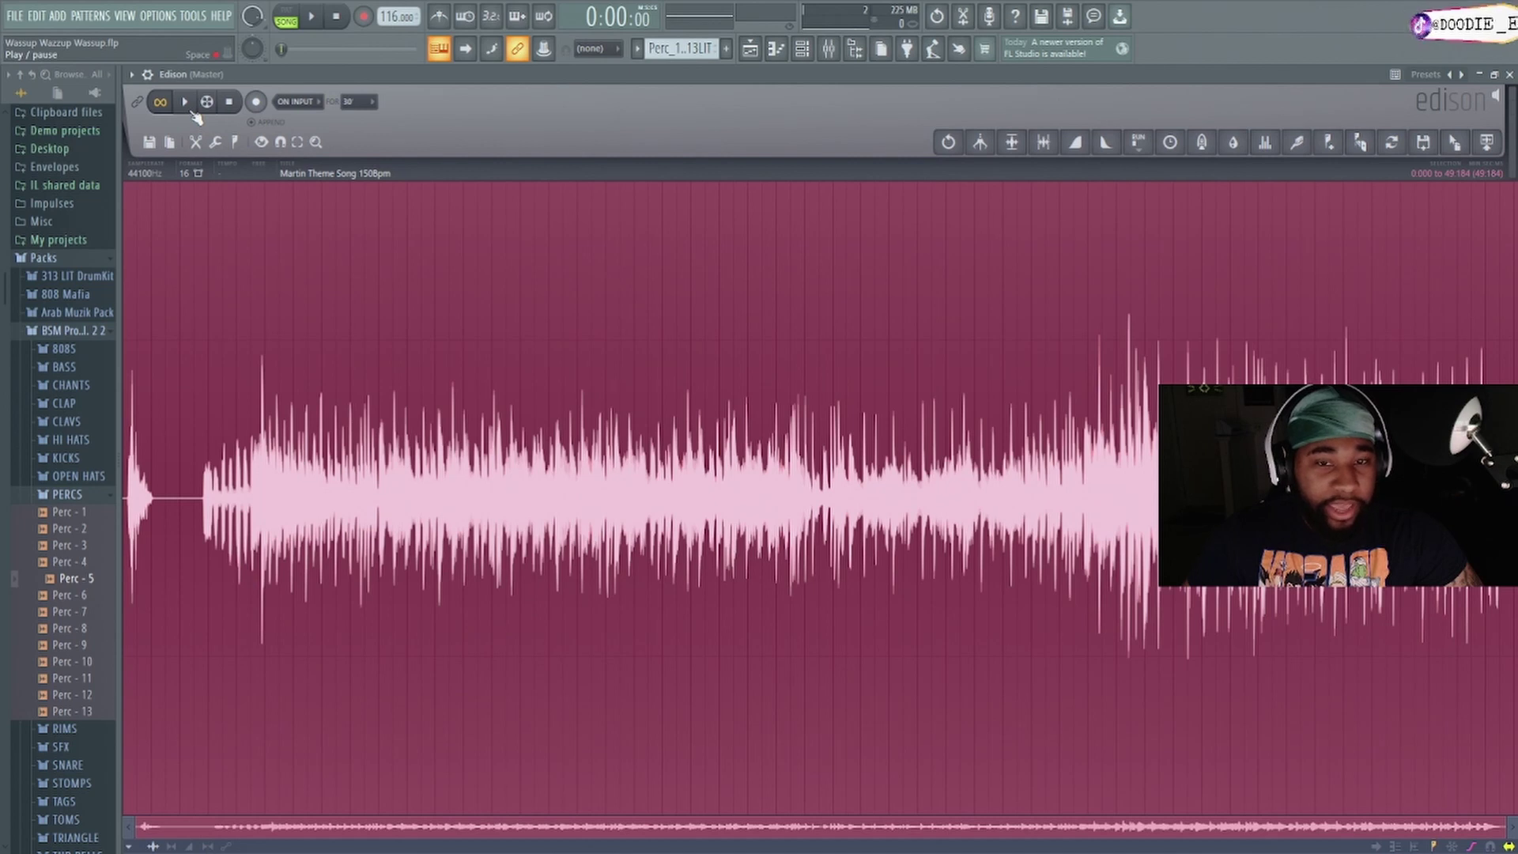
# - Audition the opening of the Martin Theme Song 150Bpm sample in Edison and select from 2.788 to the end
pyautogui.click(192, 113)
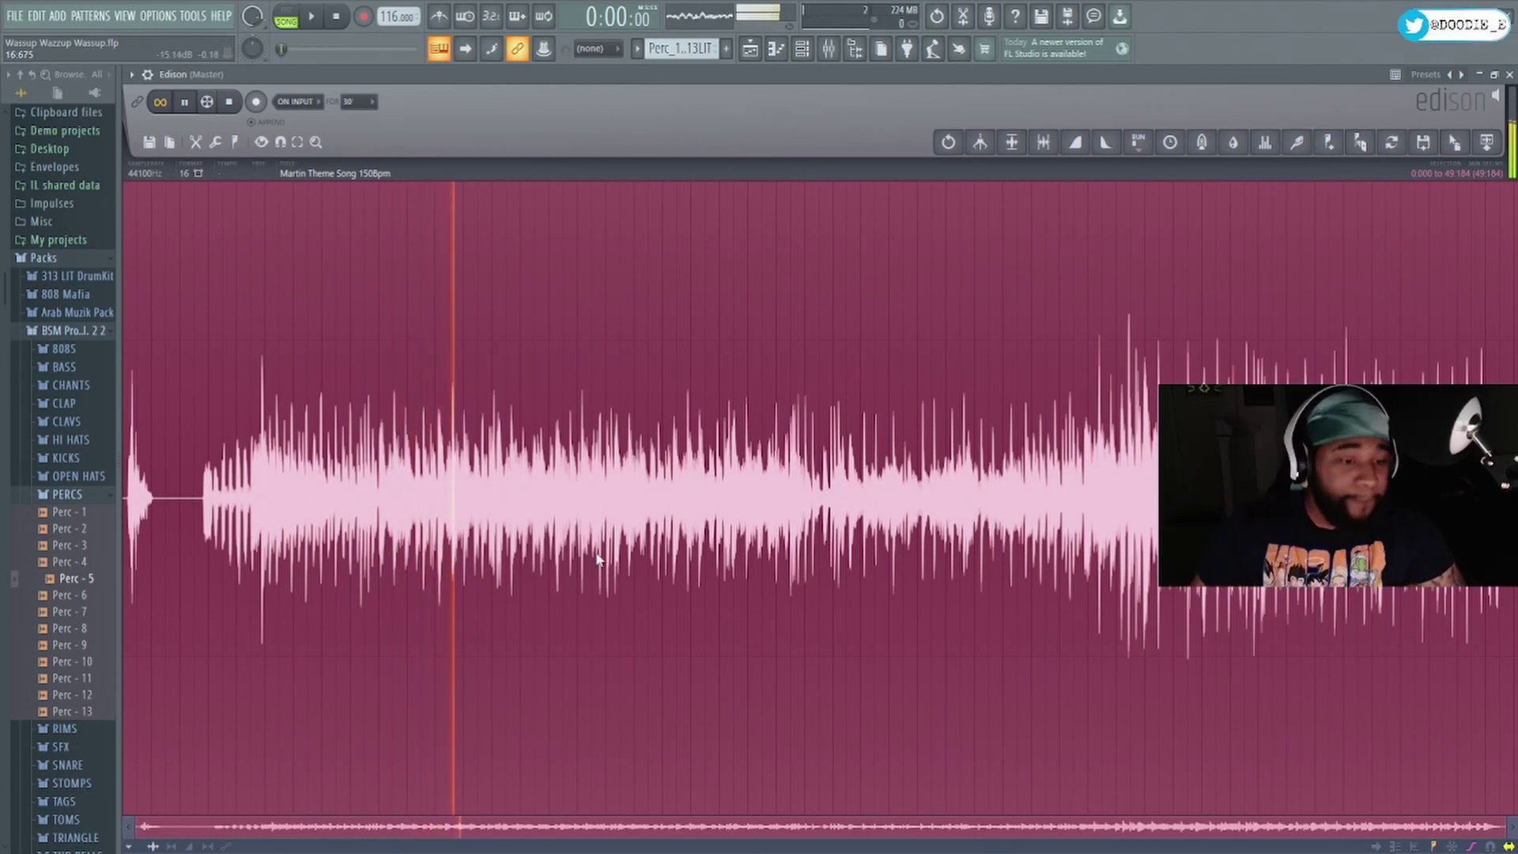
pyautogui.press('space')
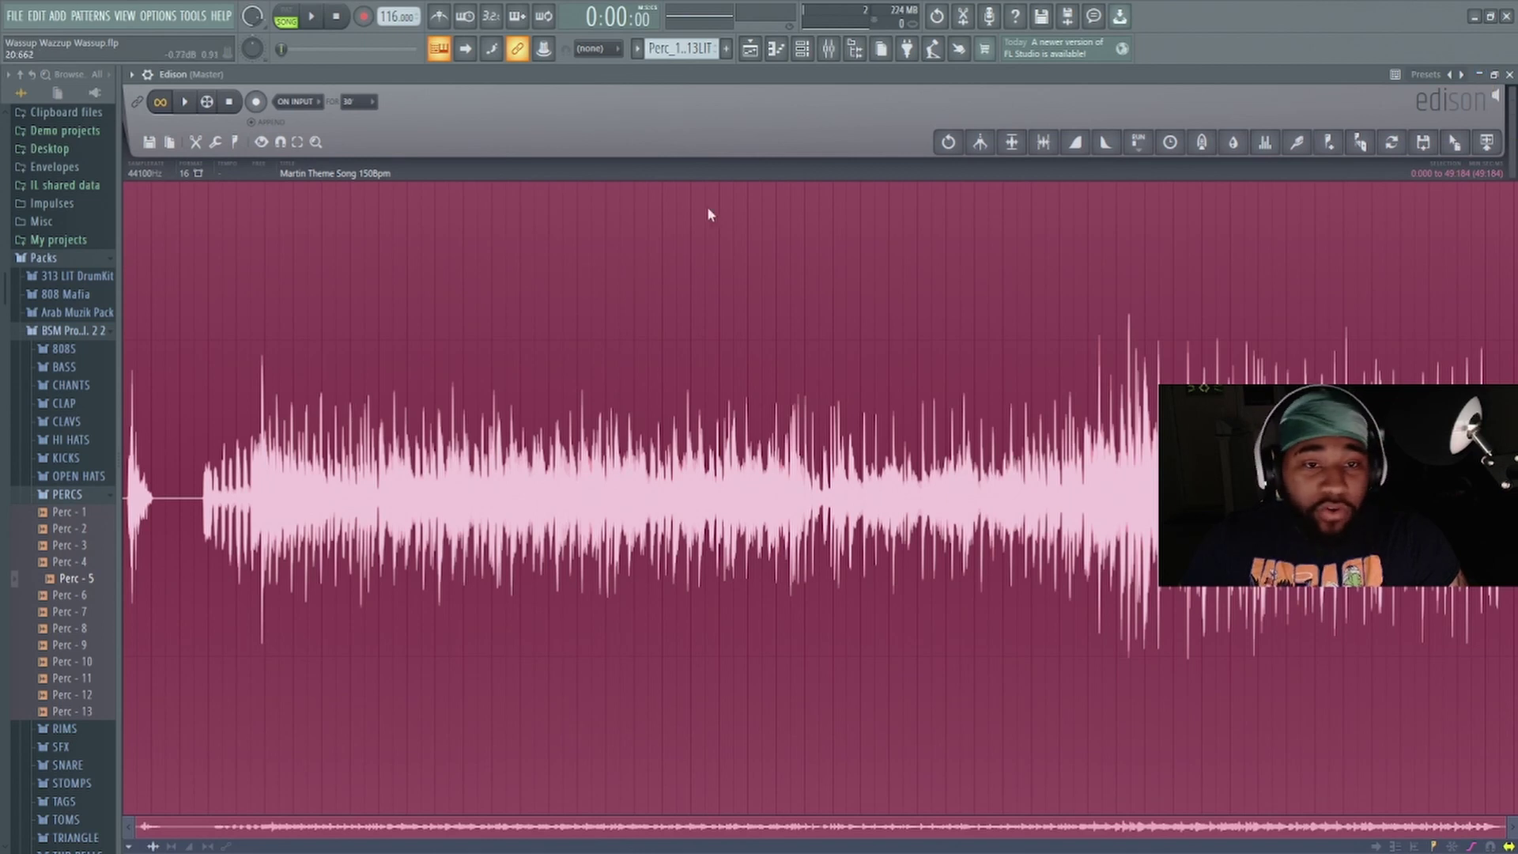
pyautogui.moveTo(134, 542); pyautogui.dragTo(201, 504)
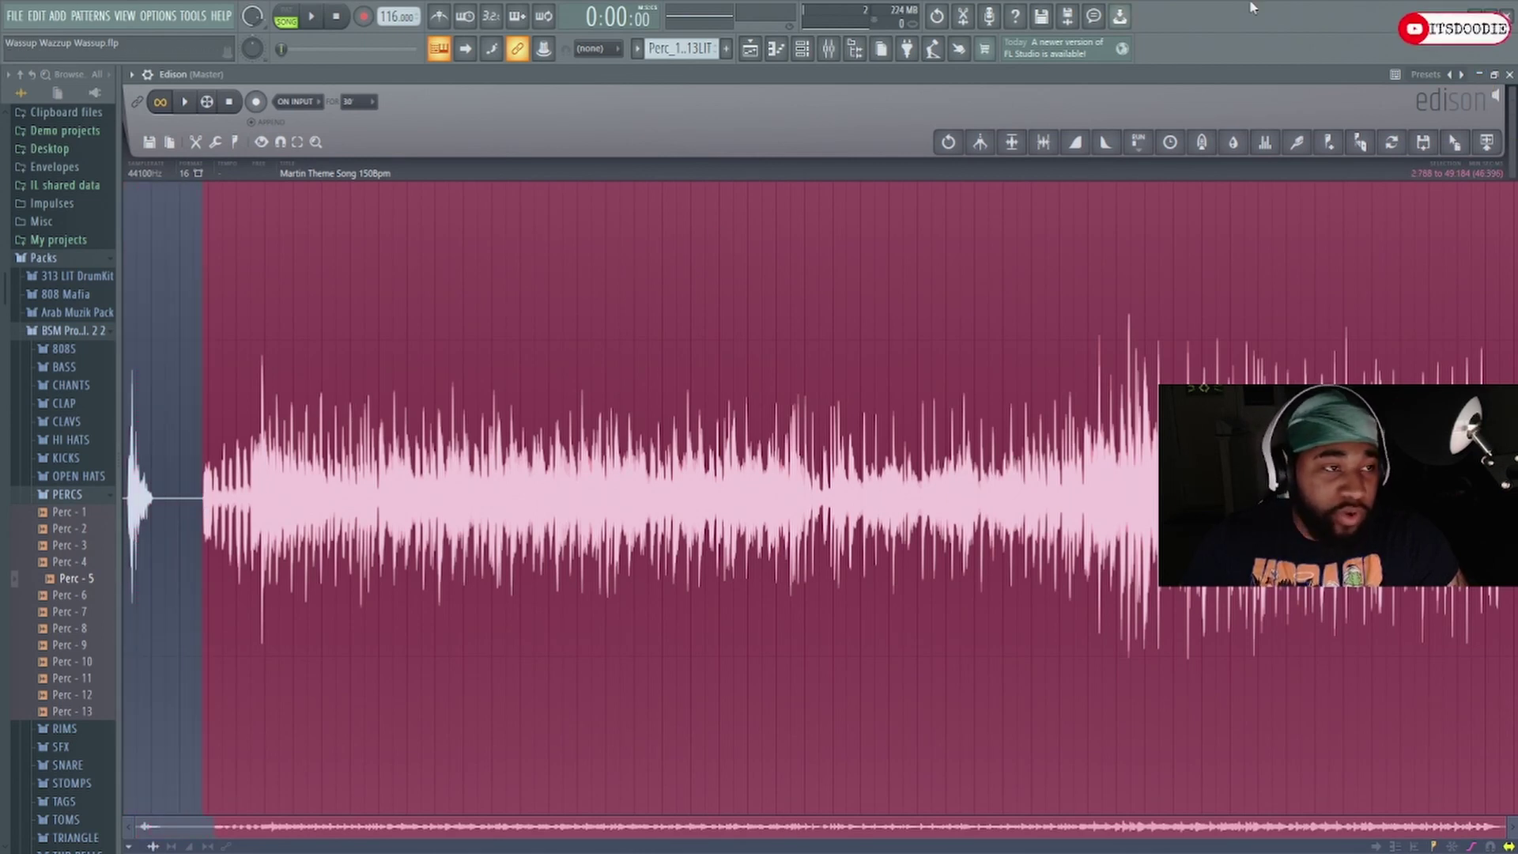
pyautogui.doubleClick(1178, 82)
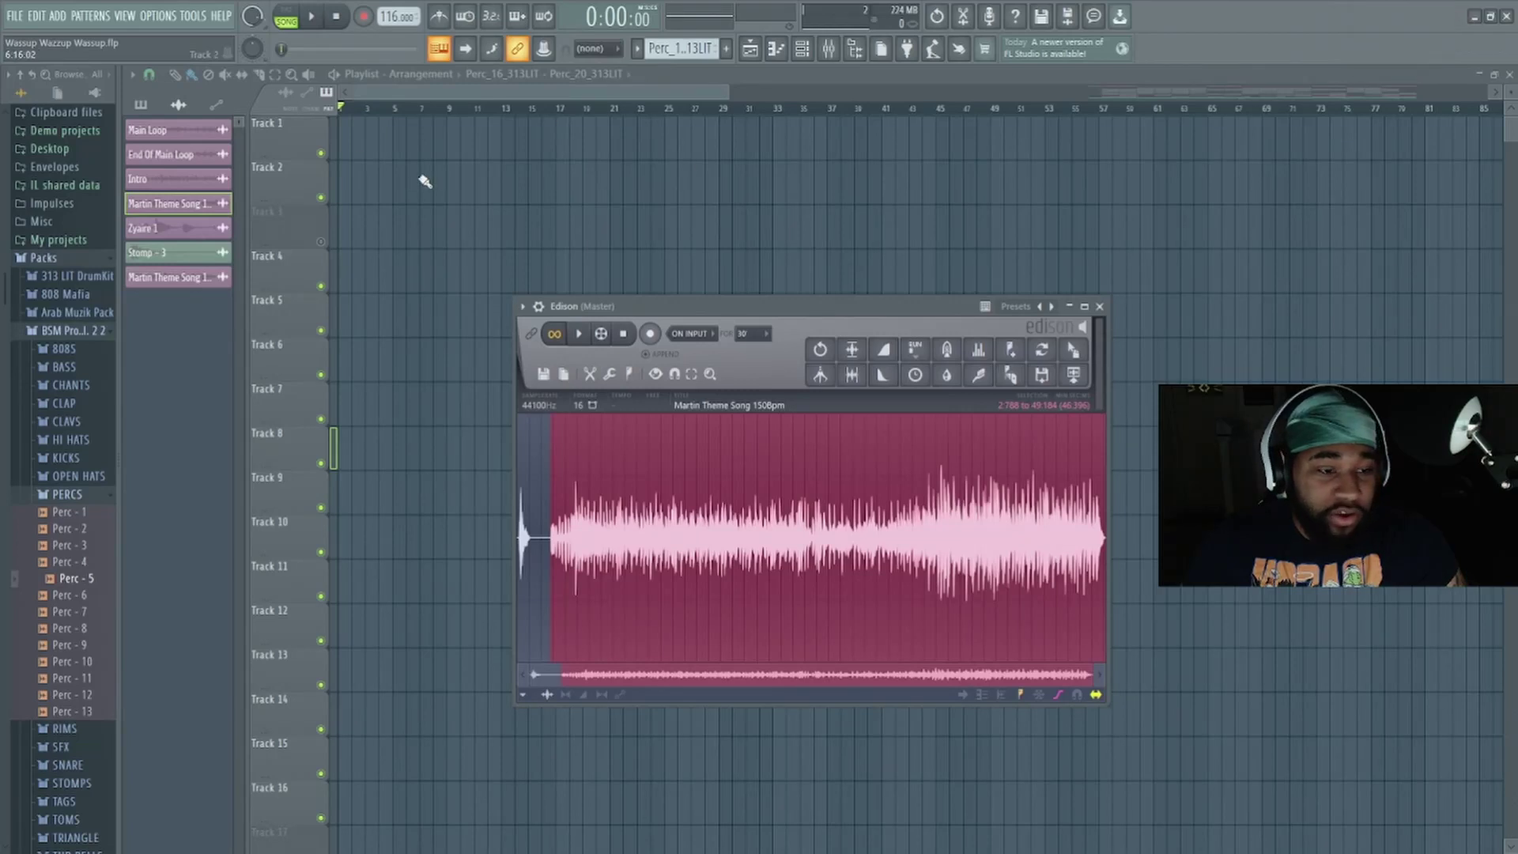
pyautogui.doubleClick(773, 307)
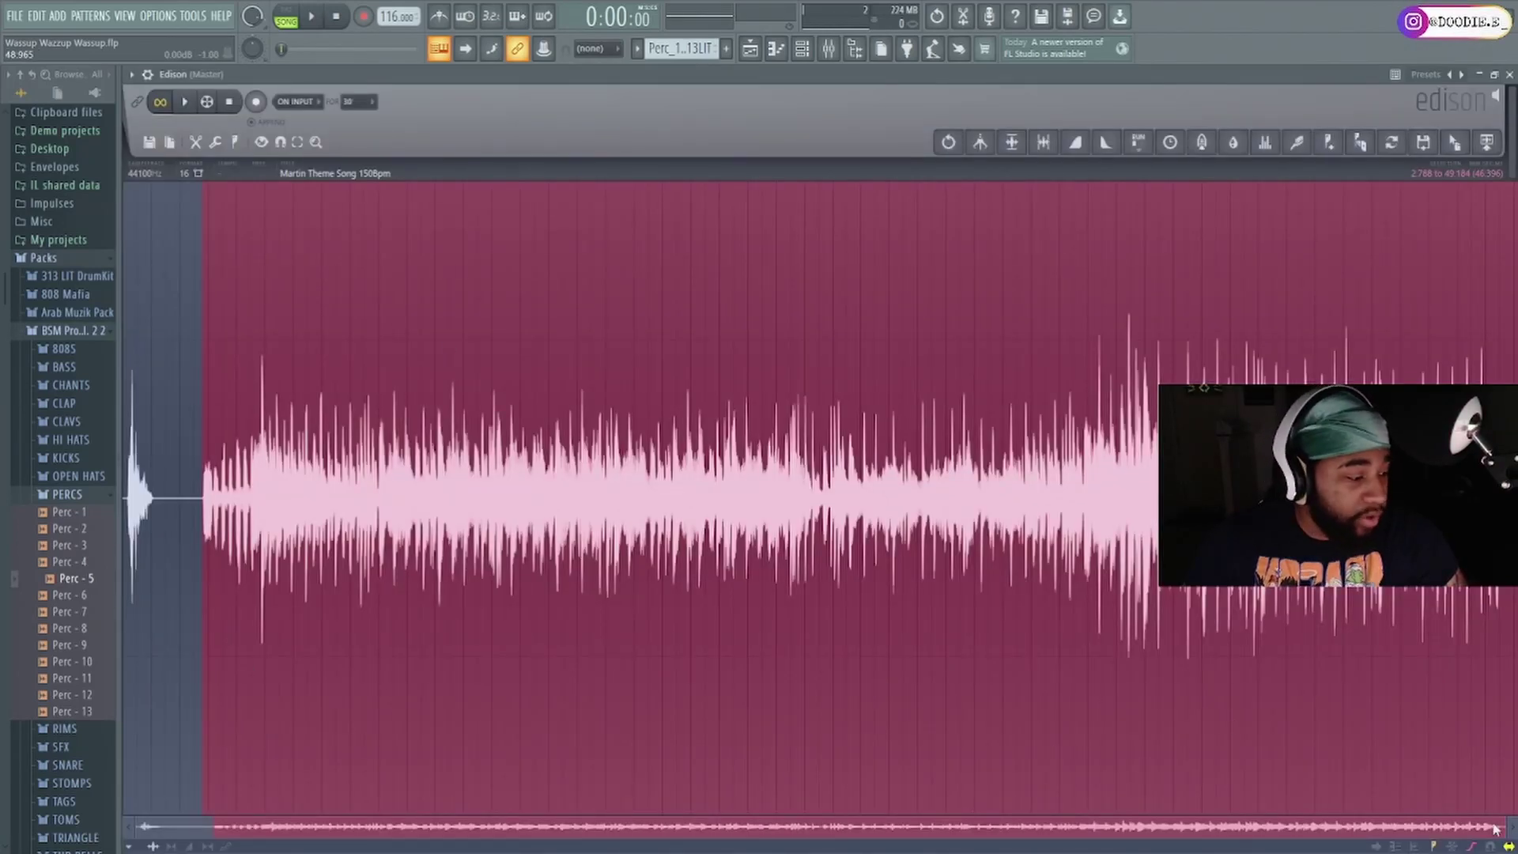
# - Select the sample's intro section from 2.825 to 9.037 and play it back
pyautogui.moveTo(1494, 827); pyautogui.dragTo(1025, 827)
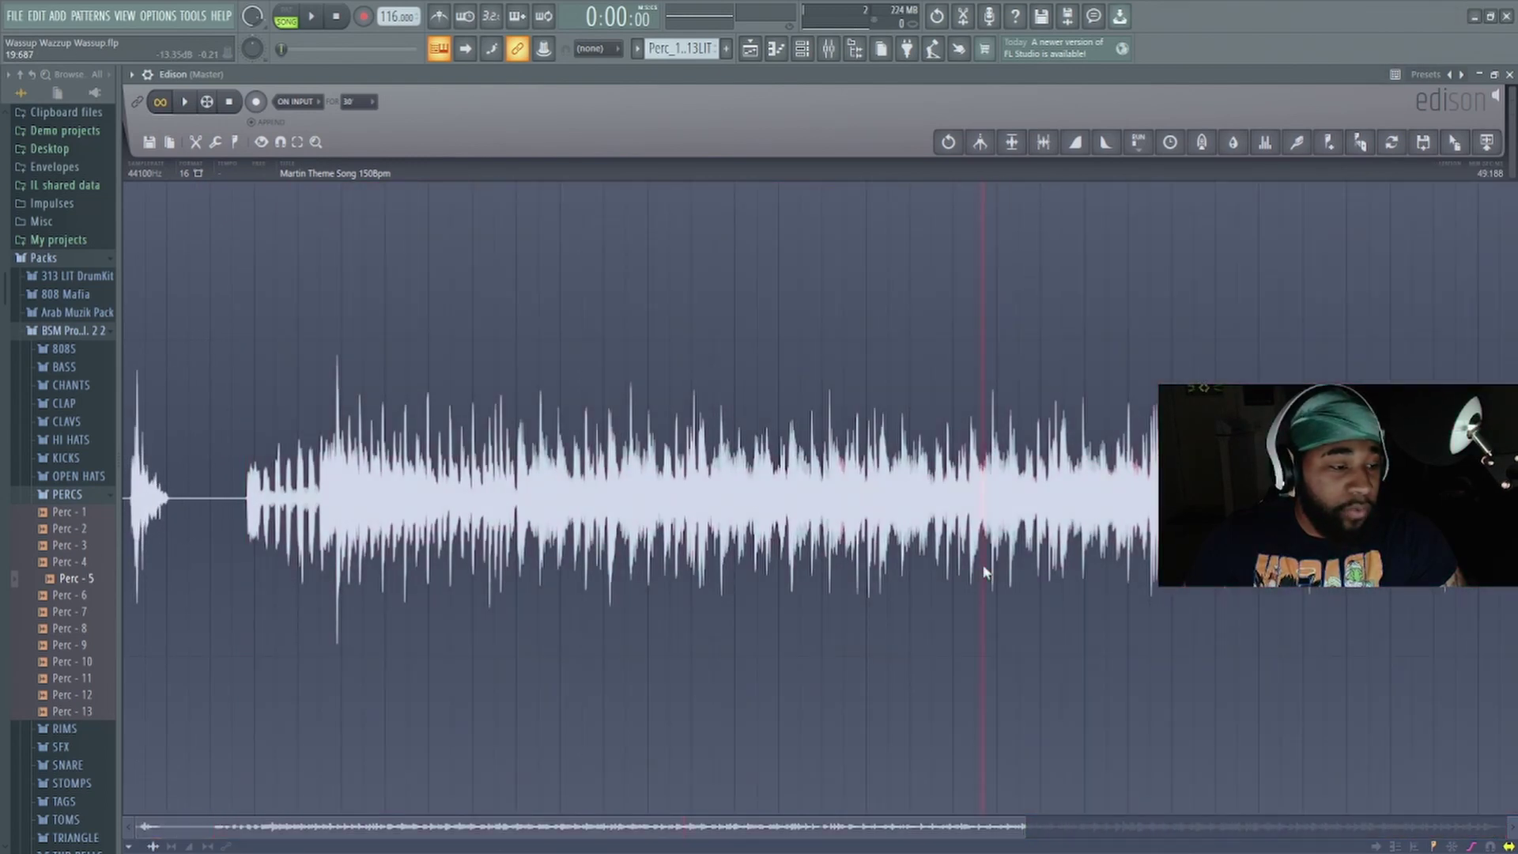
pyautogui.moveTo(248, 598); pyautogui.dragTo(251, 595)
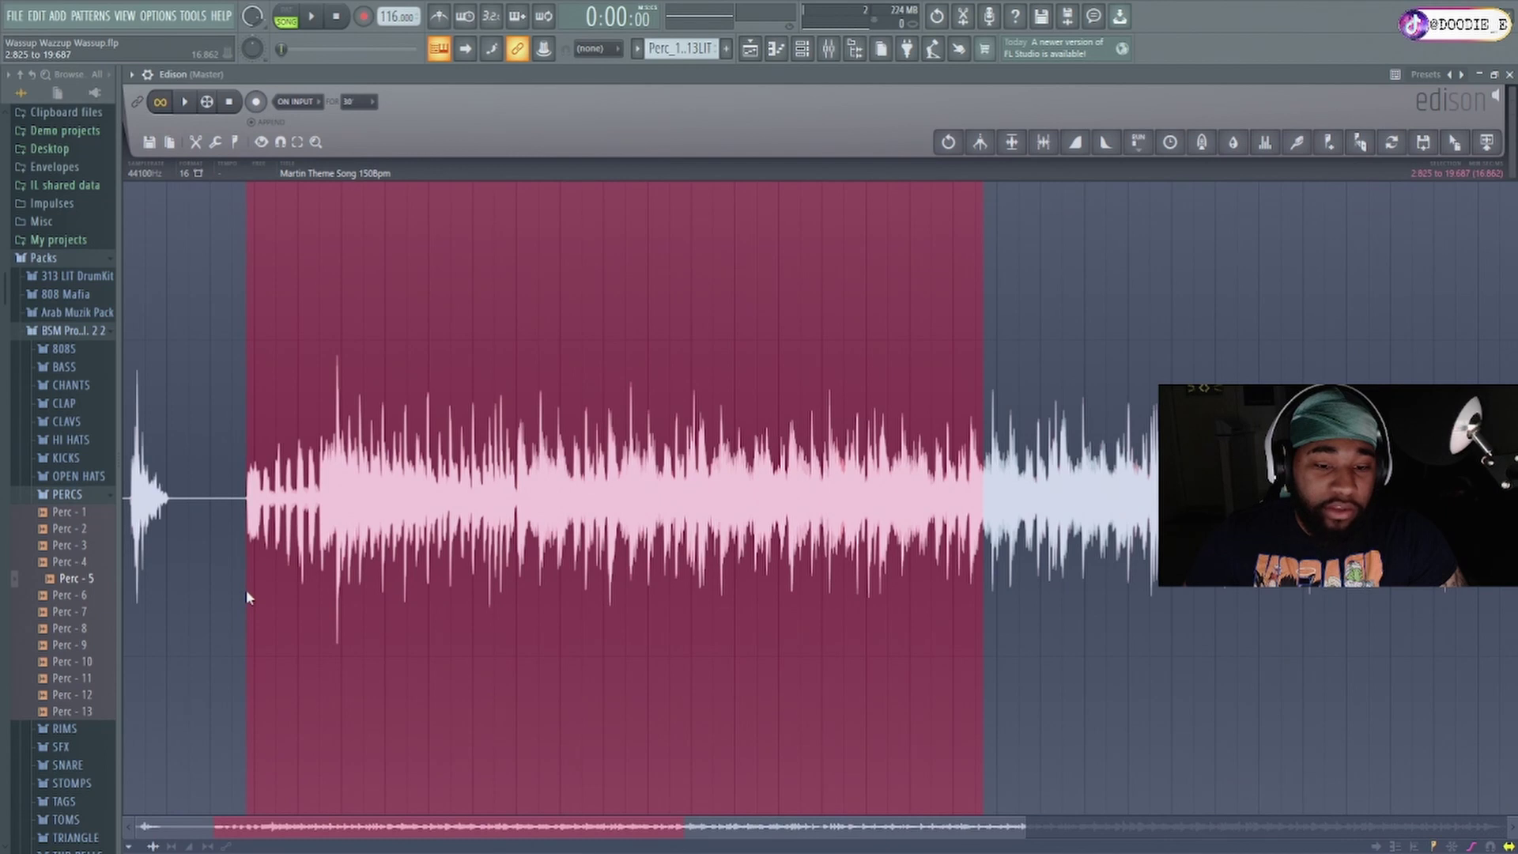
pyautogui.press('space')
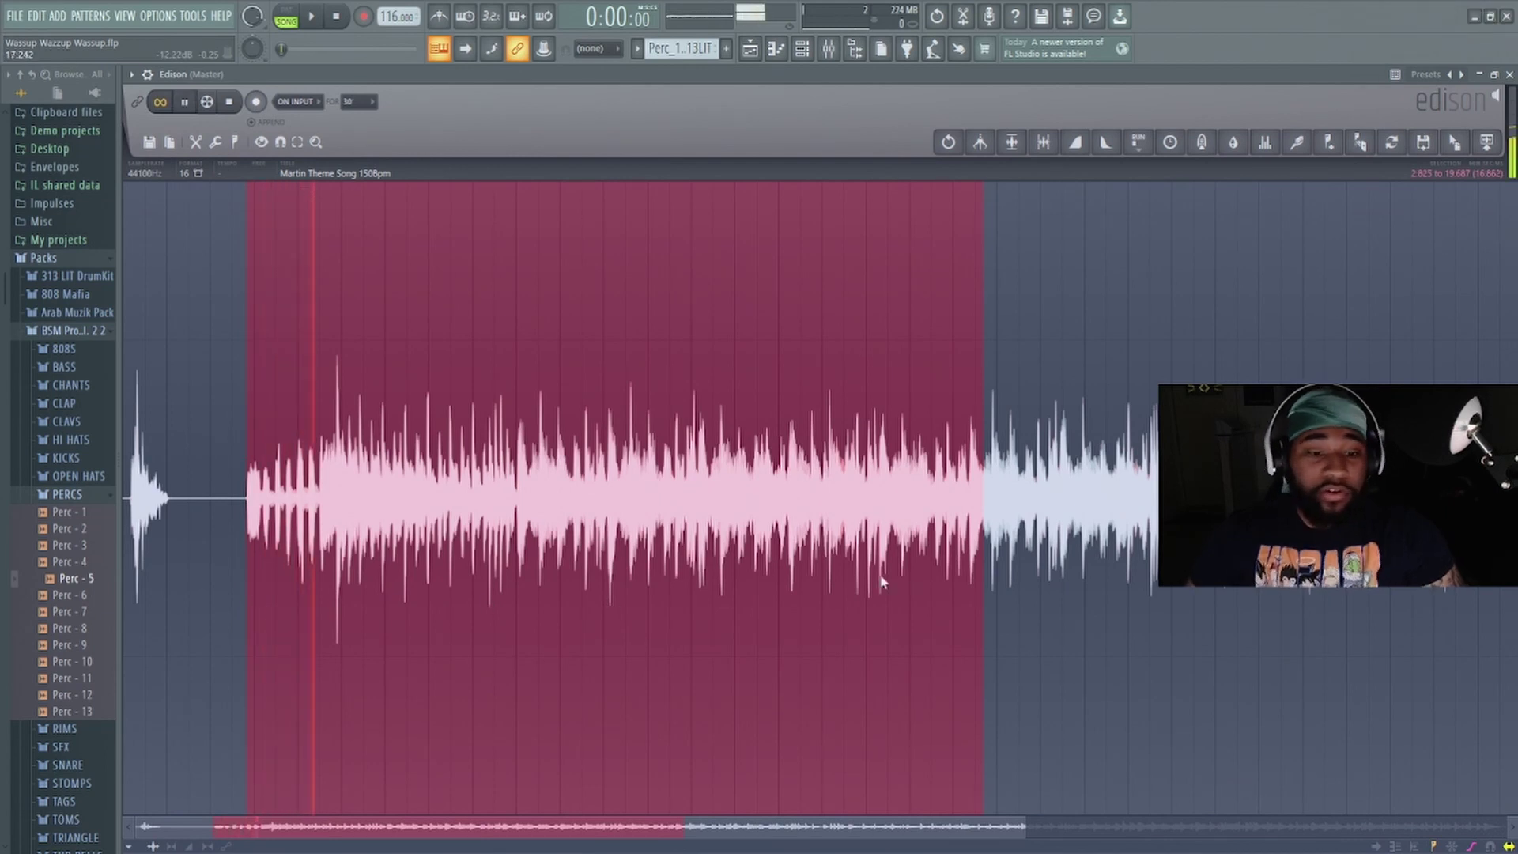
pyautogui.moveTo(983, 455); pyautogui.dragTo(517, 573)
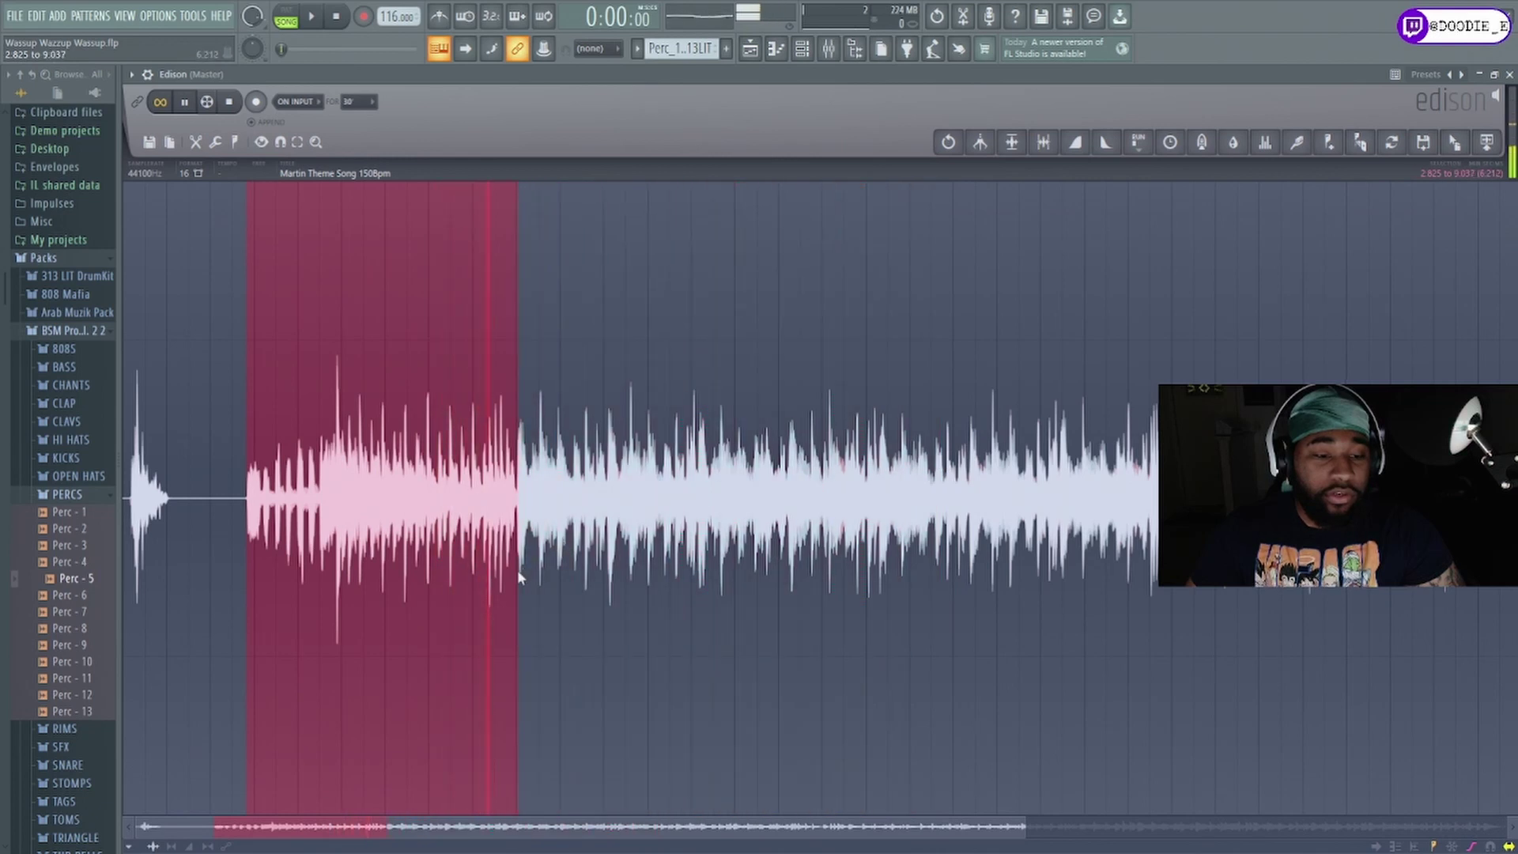
pyautogui.press('space')
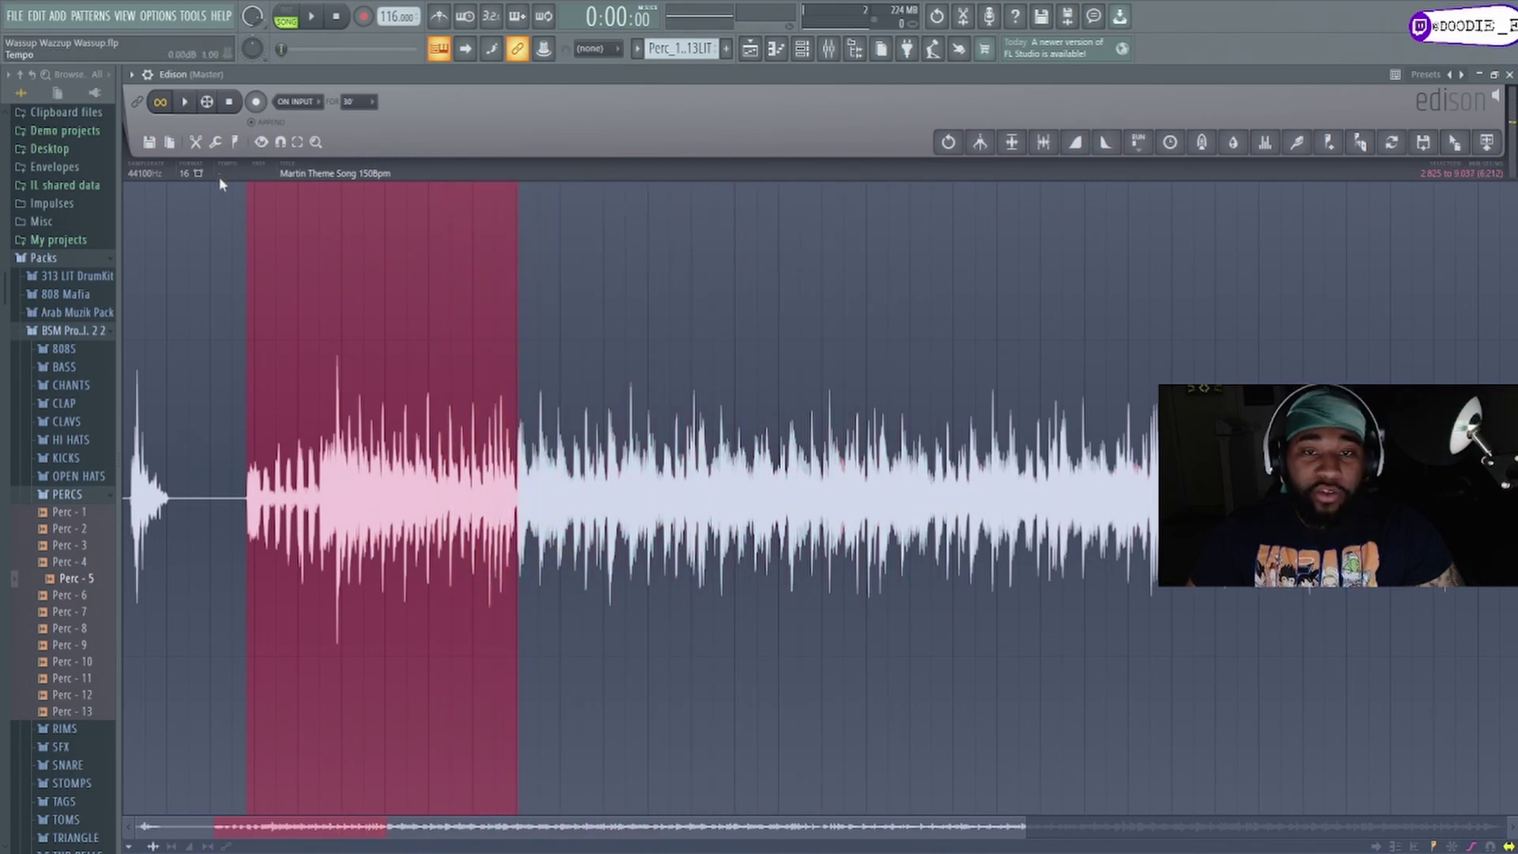
pyautogui.press('space')
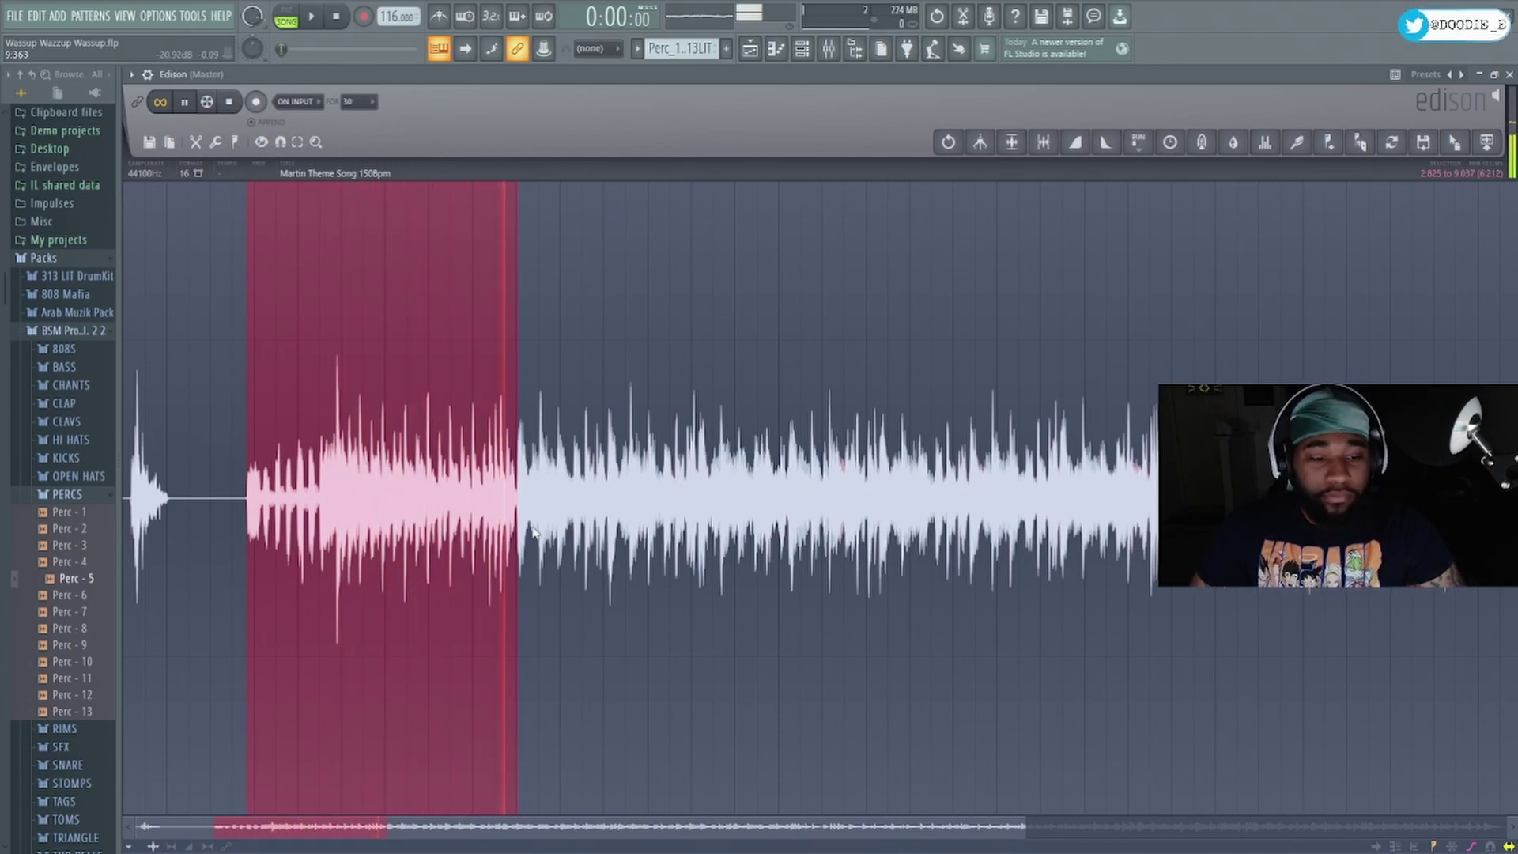
# - Audition the section following the intro and narrow the selection to 9.037 to 17.260
pyautogui.moveTo(517, 459); pyautogui.dragTo(647, 419)
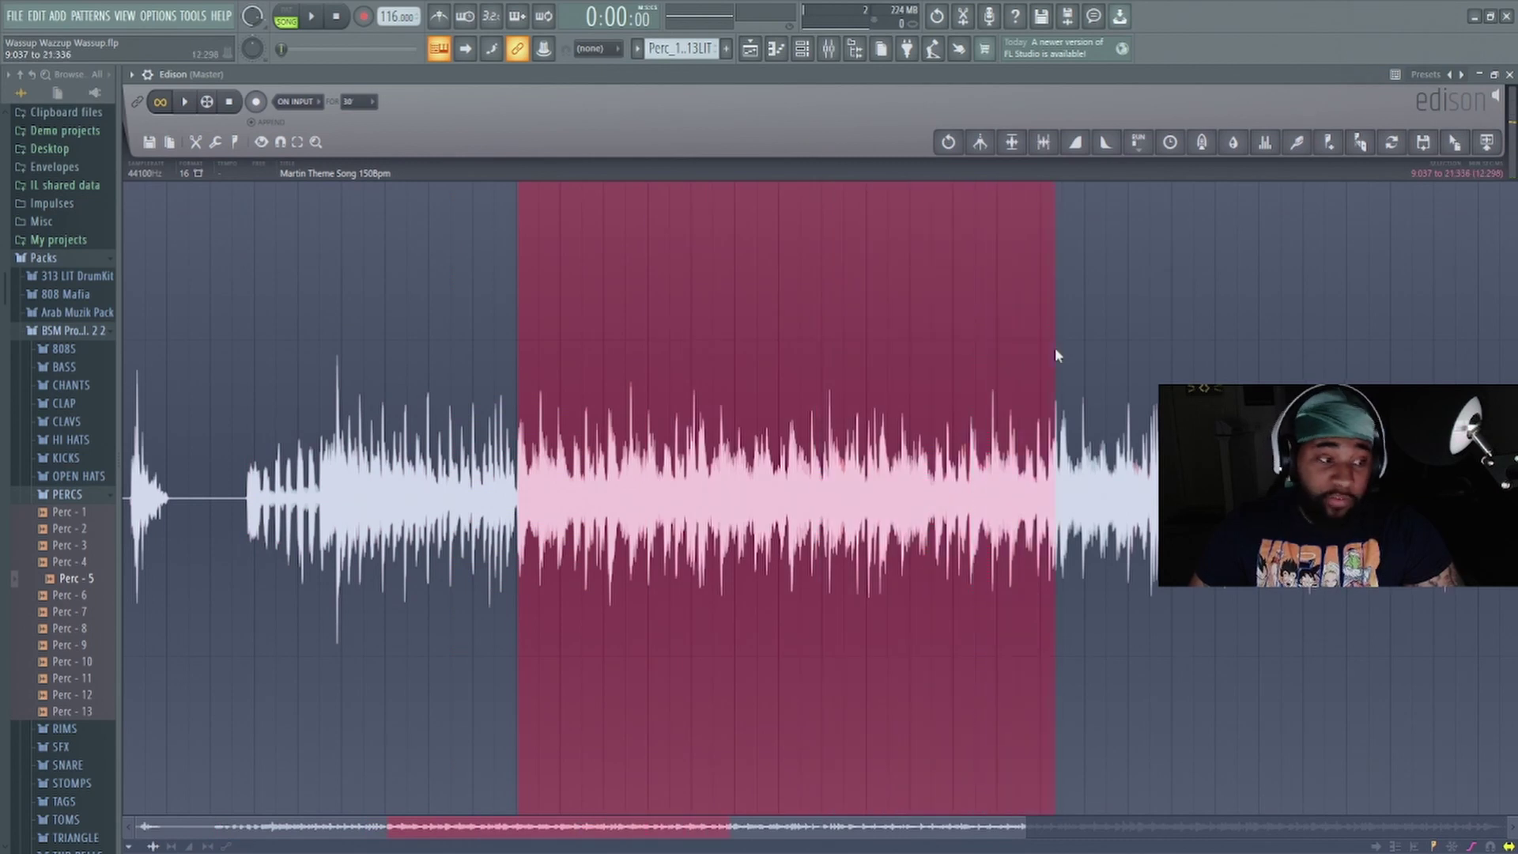
pyautogui.moveTo(1058, 349); pyautogui.dragTo(1075, 353)
pyautogui.press('space')
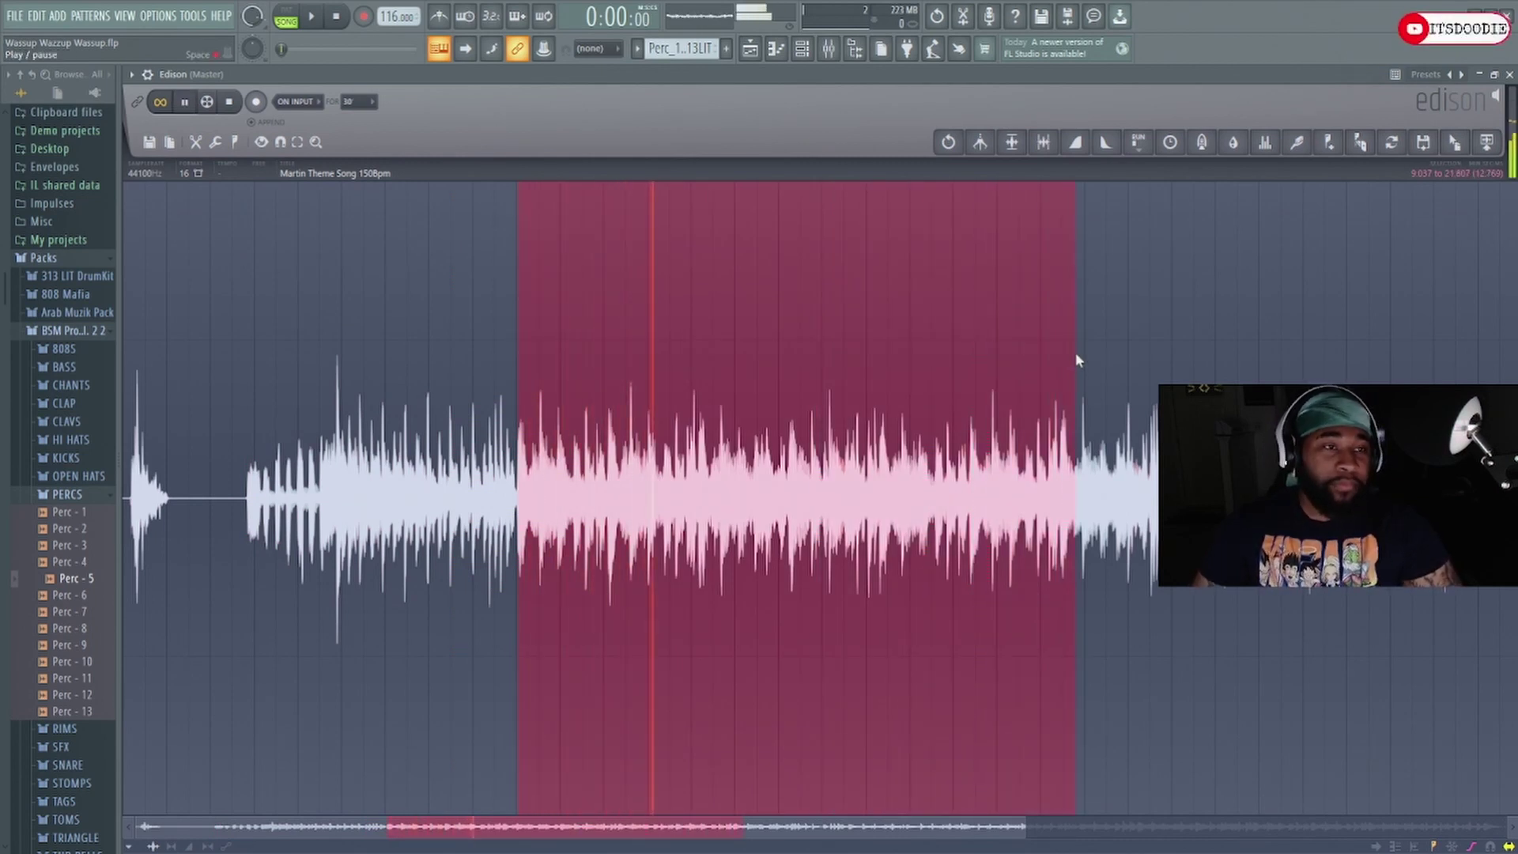
pyautogui.moveTo(1076, 355); pyautogui.dragTo(877, 500)
pyautogui.press('space')
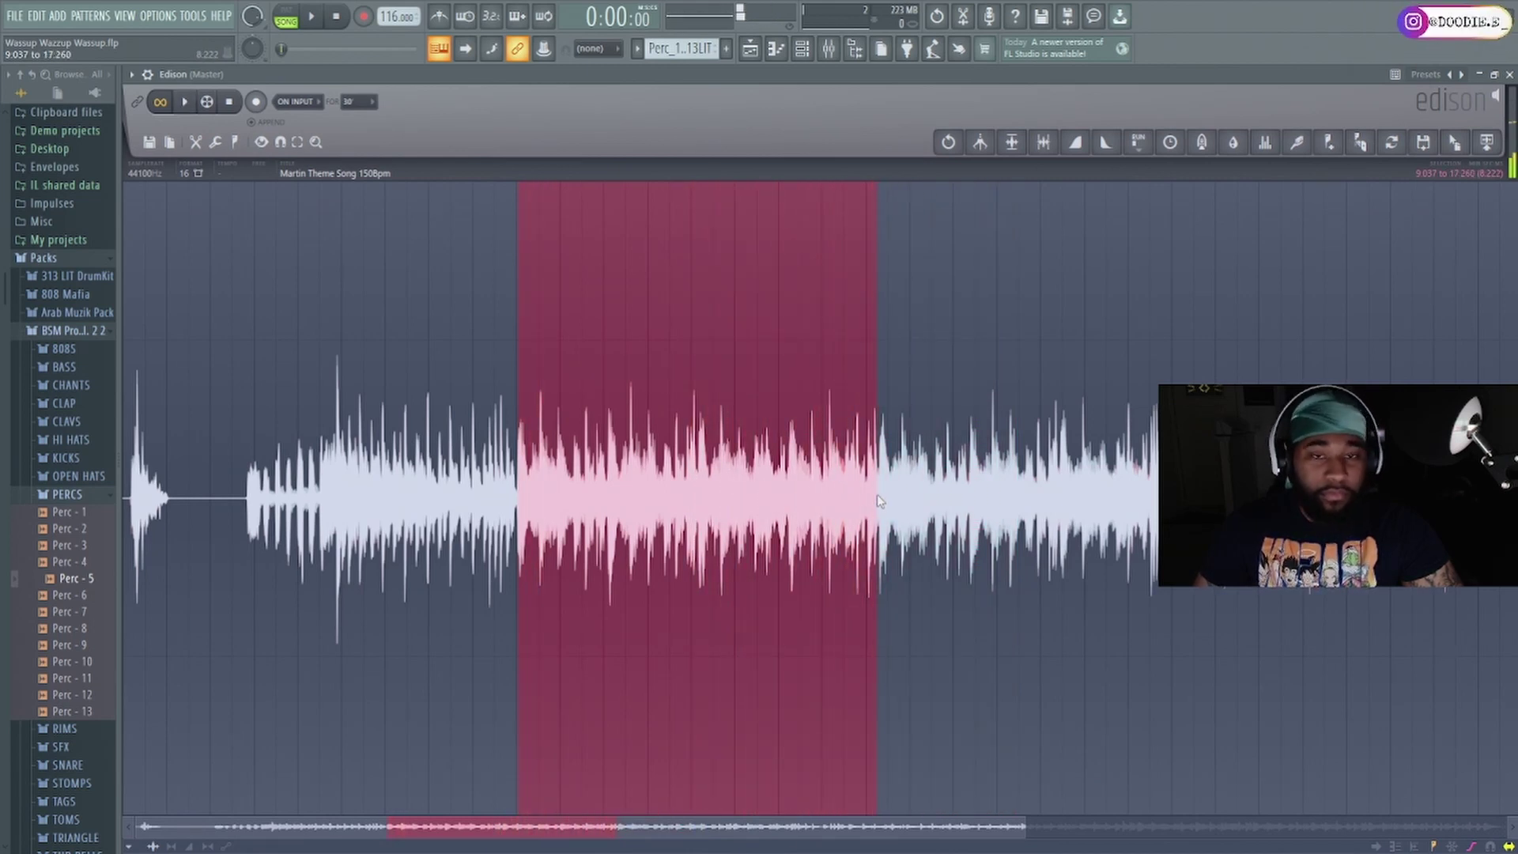
# - Select the later section from 24.795 to 36.803, play it back, and minimize Edison to return to the playlist
pyautogui.moveTo(506, 824); pyautogui.dragTo(1007, 766)
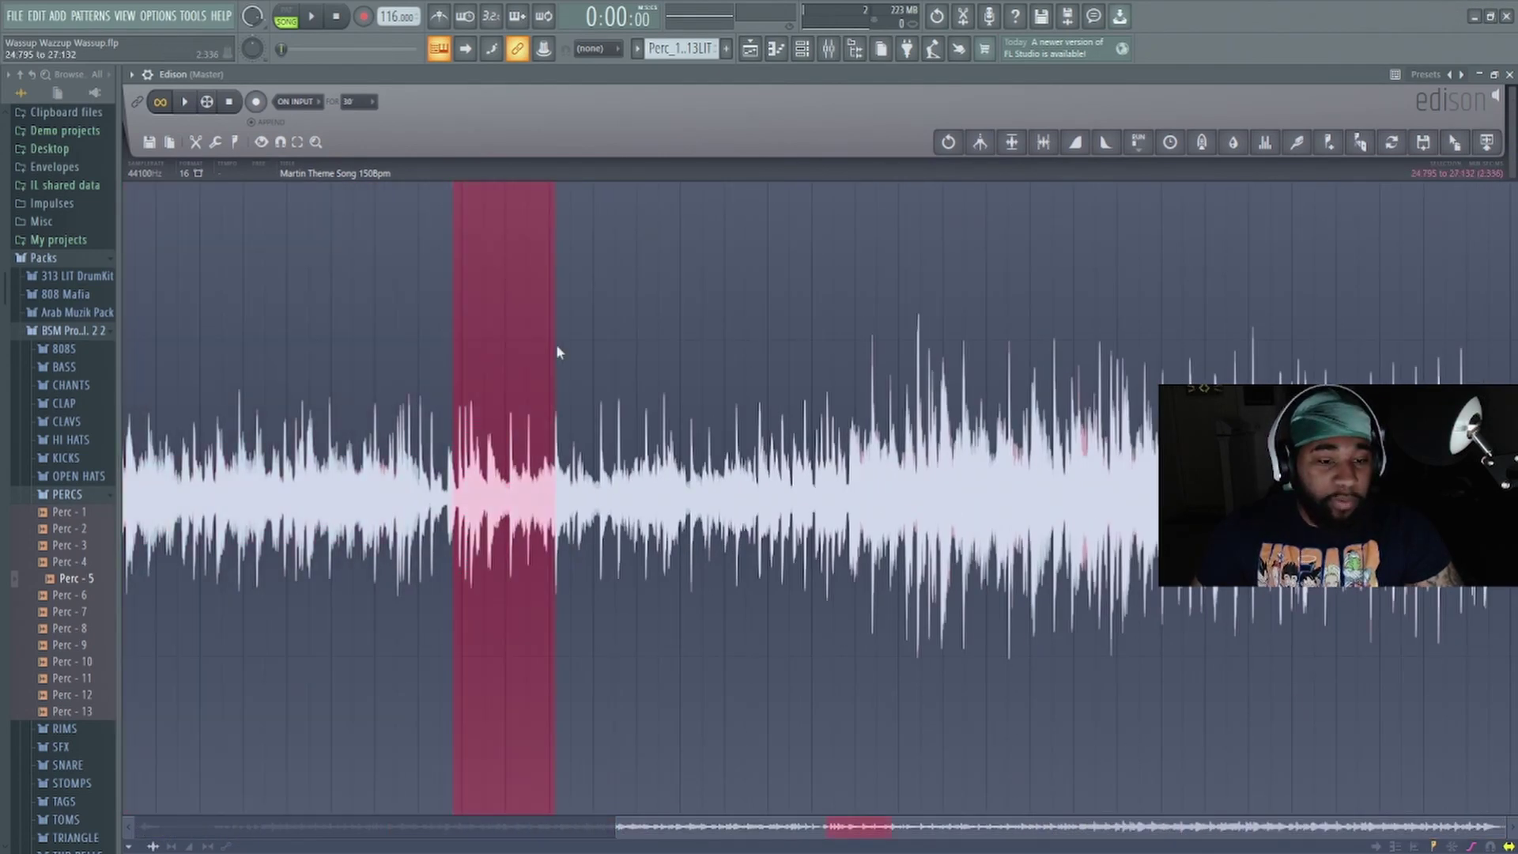
pyautogui.moveTo(557, 351); pyautogui.dragTo(978, 352)
pyautogui.press('space')
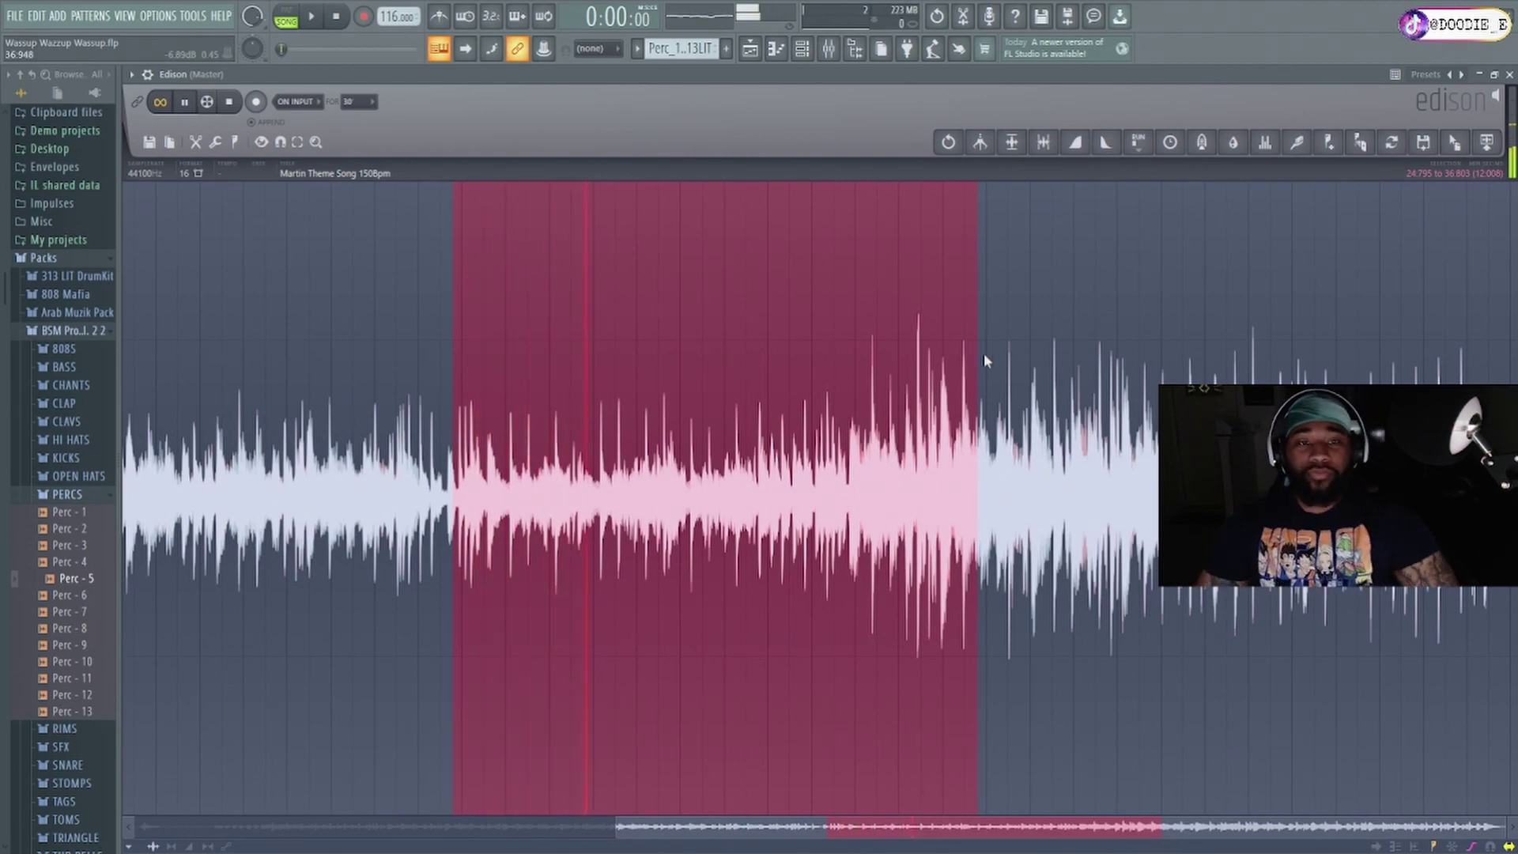
pyautogui.press('space')
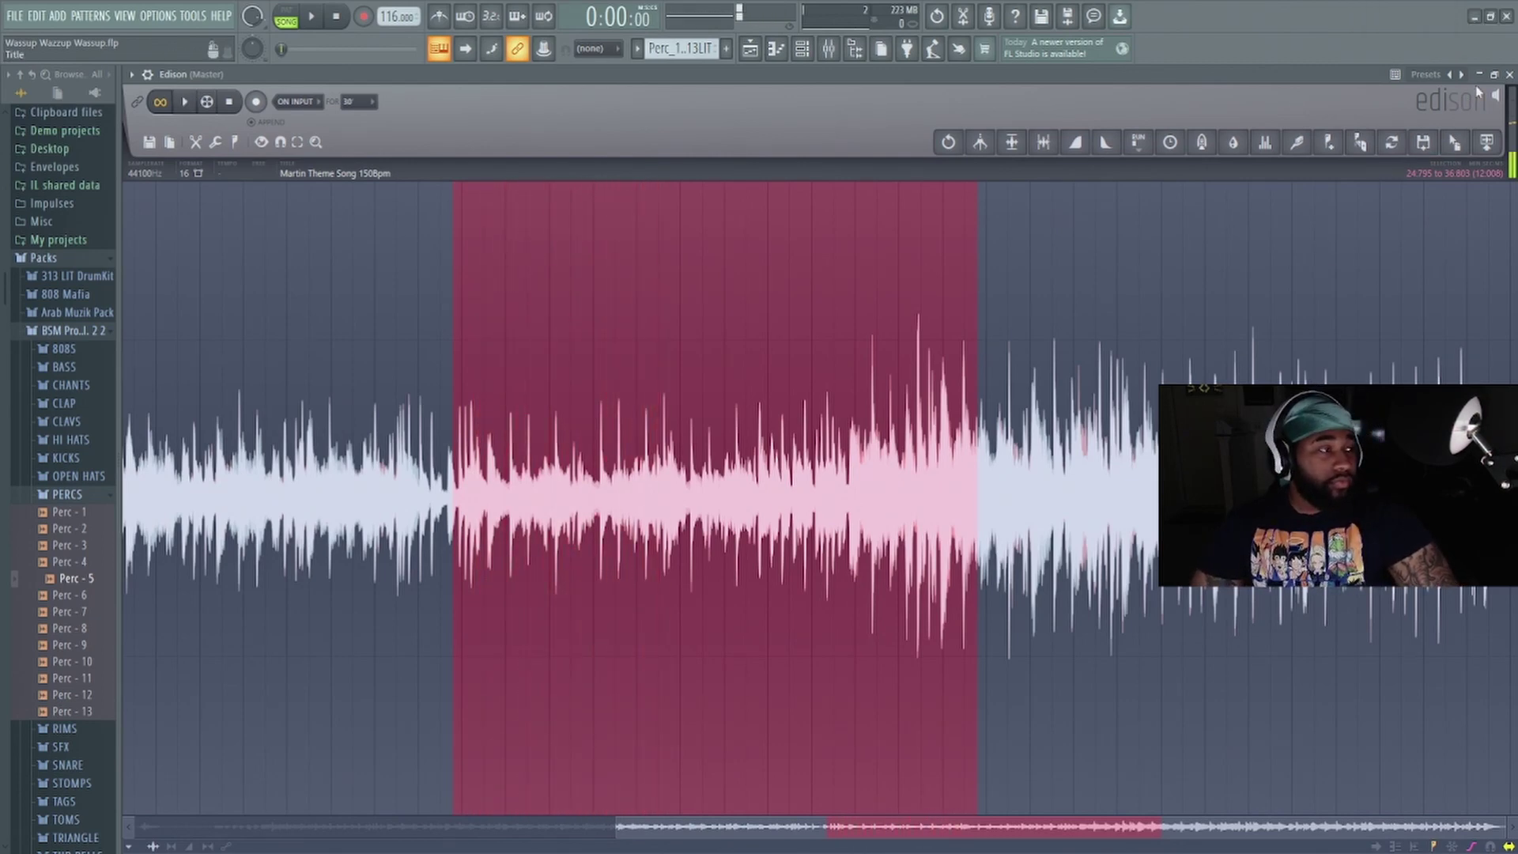
pyautogui.click(1479, 74)
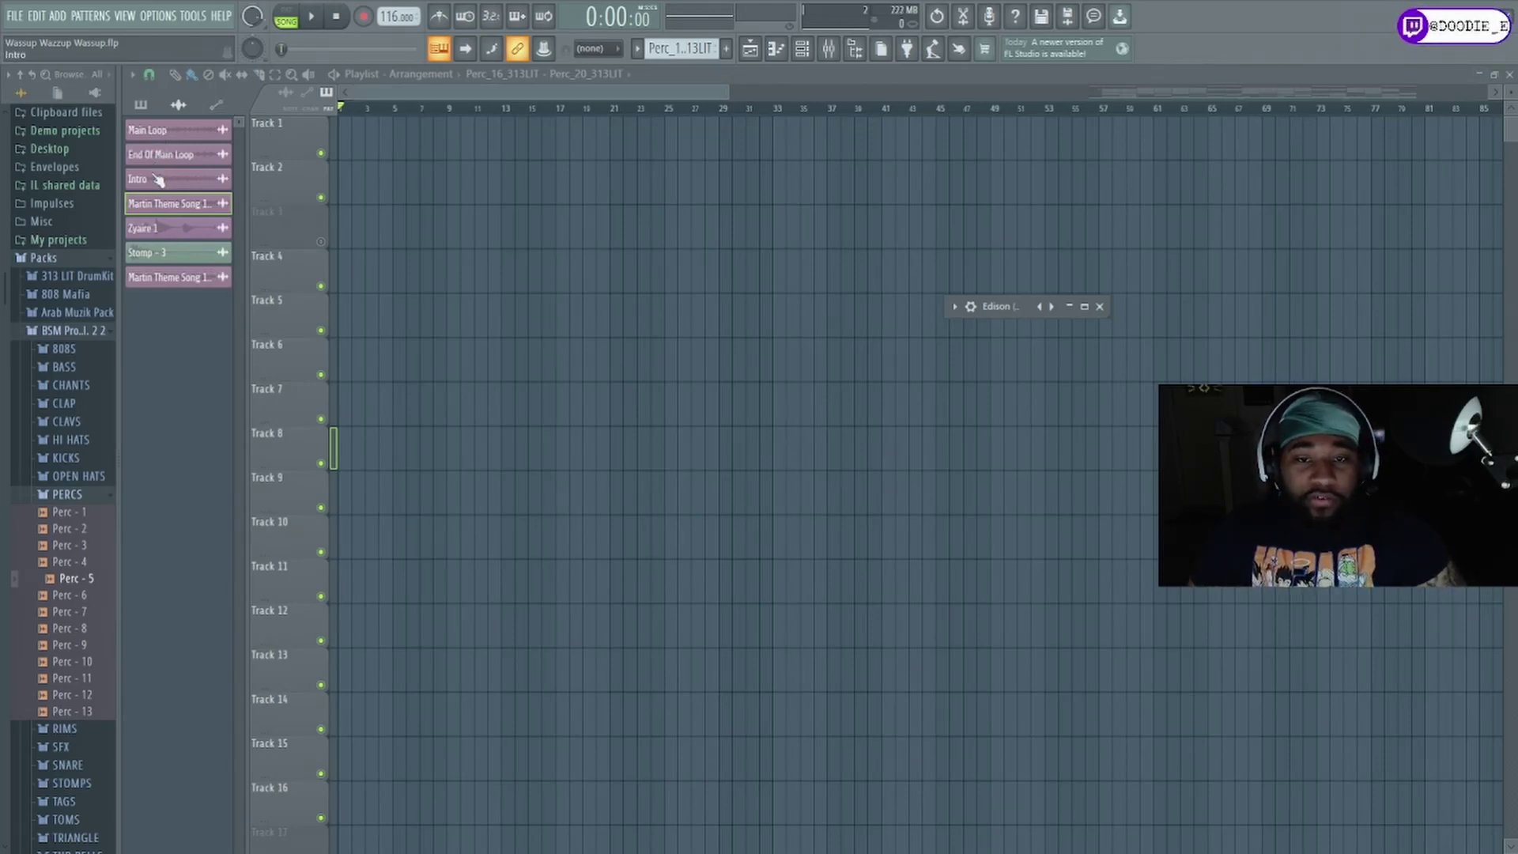
# - Place the Intro, Martin Theme Song 150Bpm_8 and Main Loop audio clips at bar 1 on Tracks 1, 2 and 3
pyautogui.moveTo(158, 180); pyautogui.dragTo(356, 150)
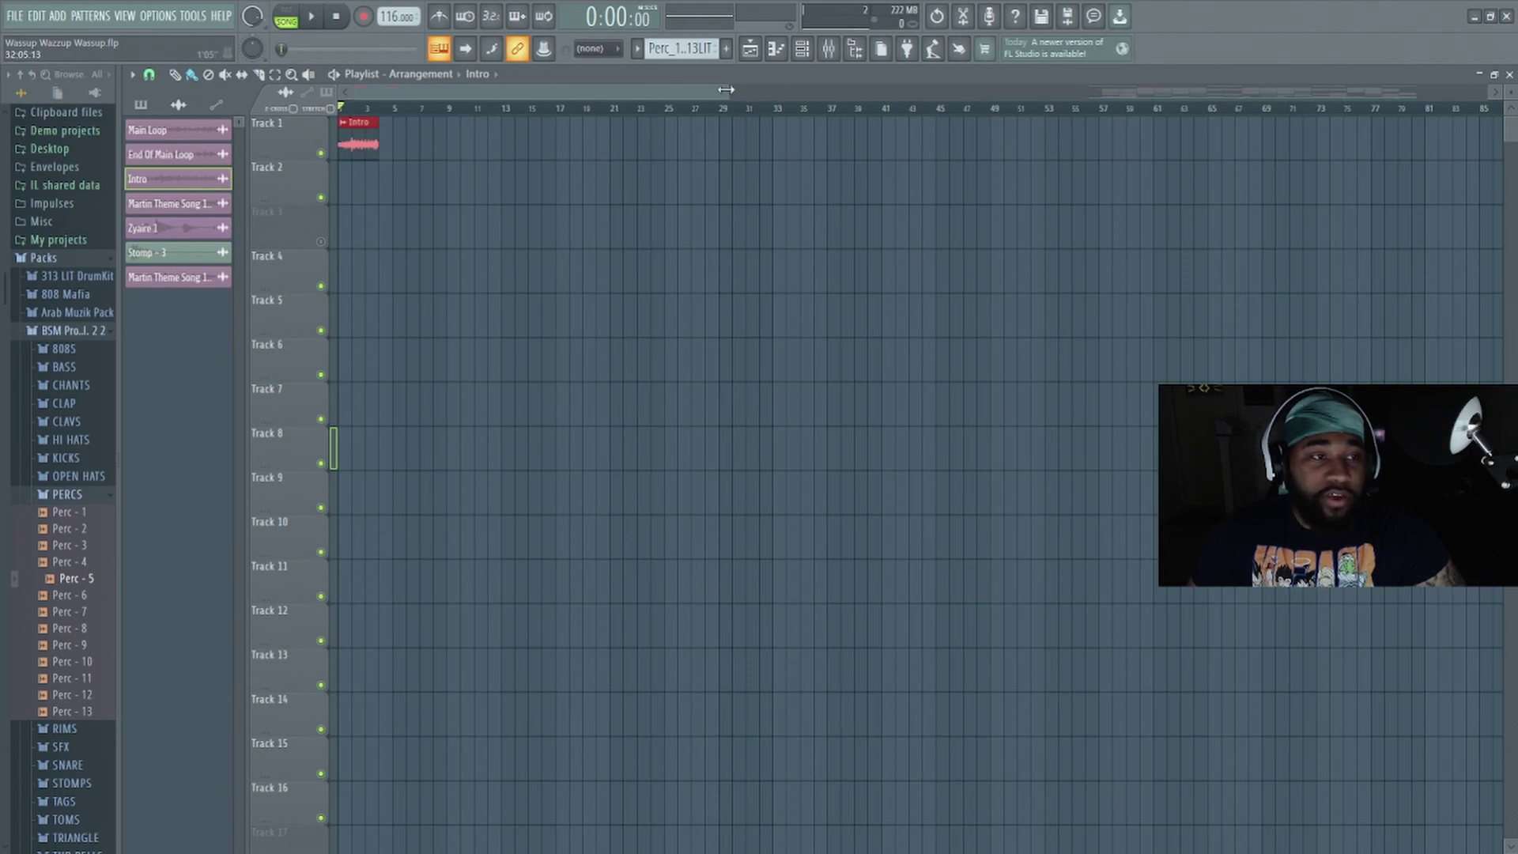
pyautogui.moveTo(726, 90); pyautogui.dragTo(470, 98)
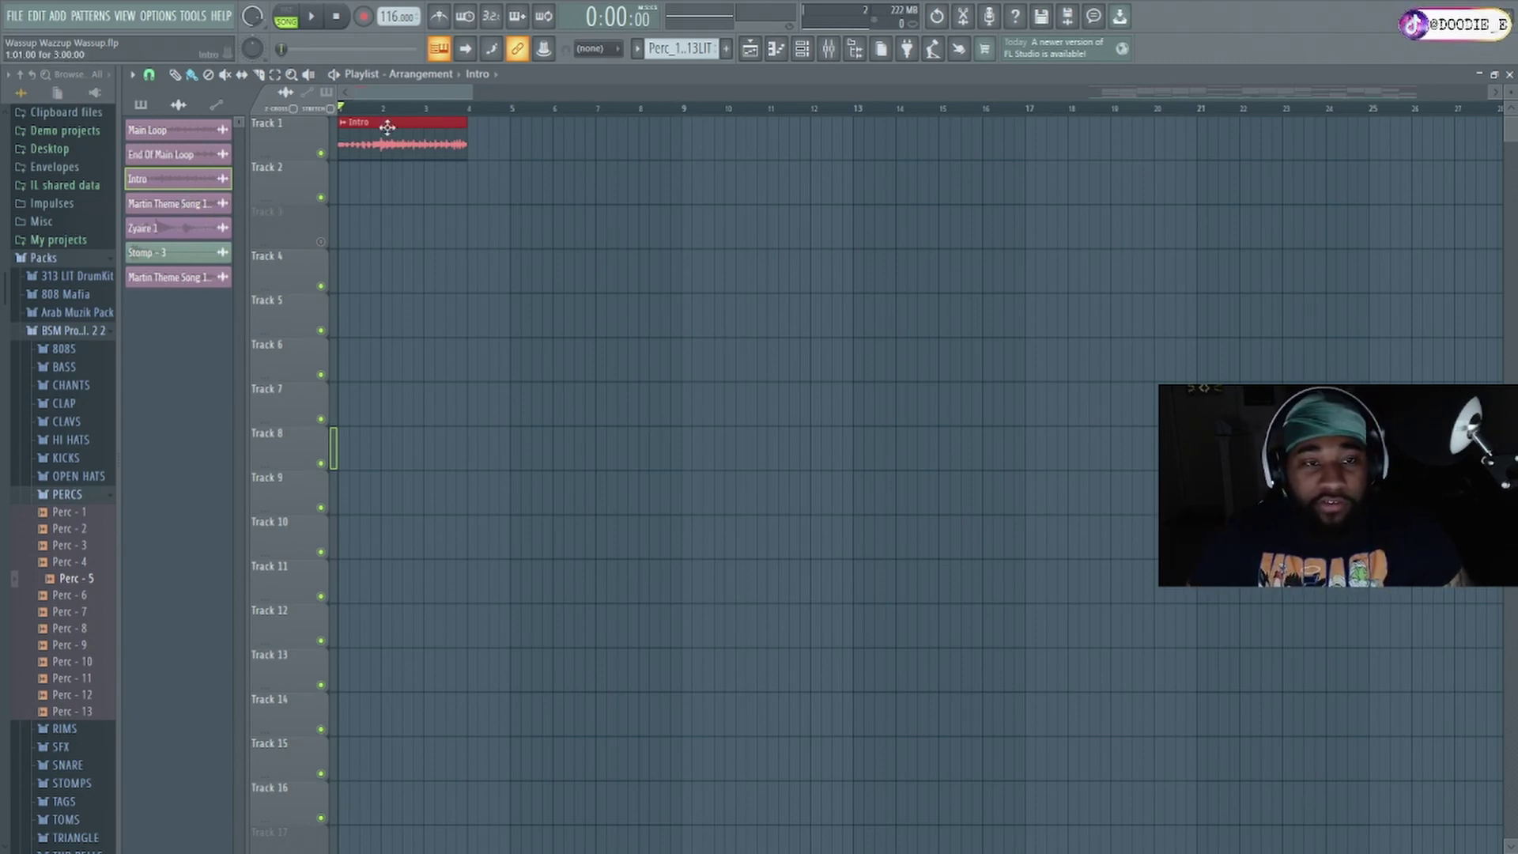
pyautogui.moveTo(189, 207); pyautogui.dragTo(346, 190)
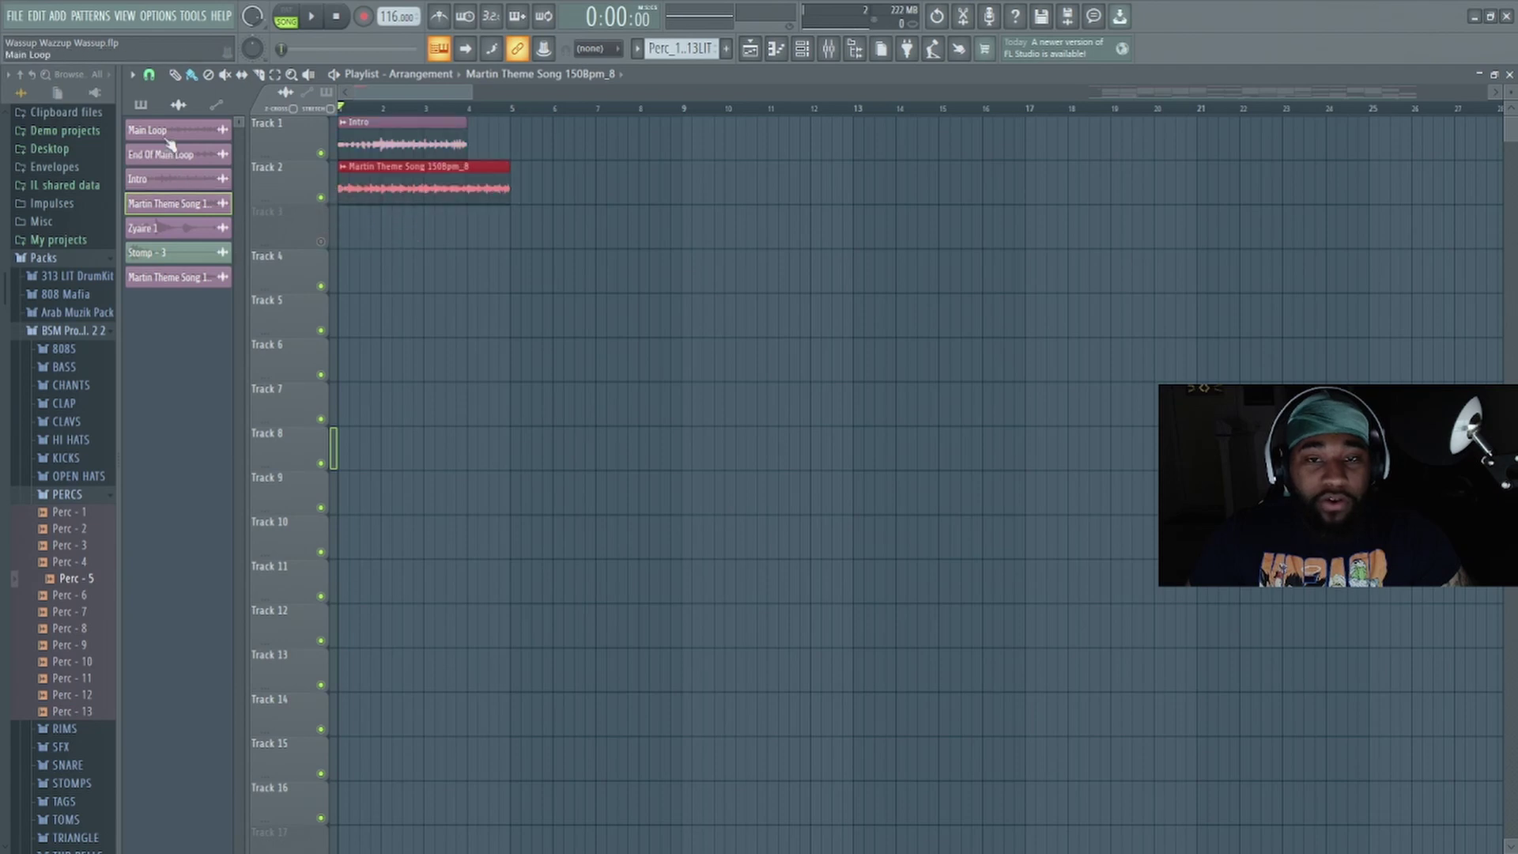
pyautogui.moveTo(167, 131); pyautogui.dragTo(385, 240)
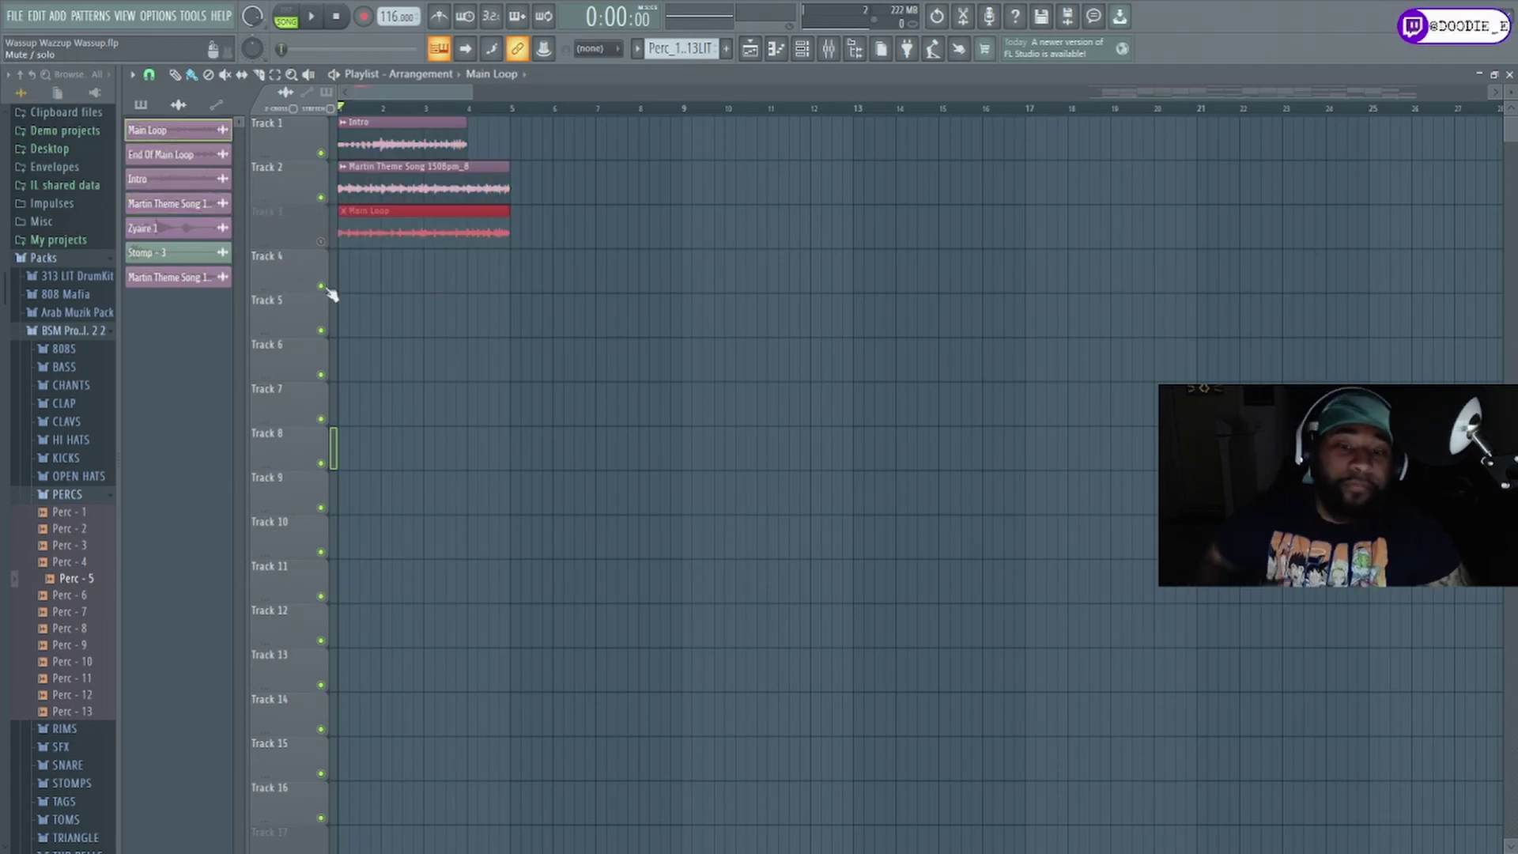
# - Unmute Track 3 and line the clips up in sequence, with the Track 2 clip at bar 4 and Main Loop at bar 8
pyautogui.click(322, 242)
pyautogui.moveTo(442, 170); pyautogui.dragTo(572, 170)
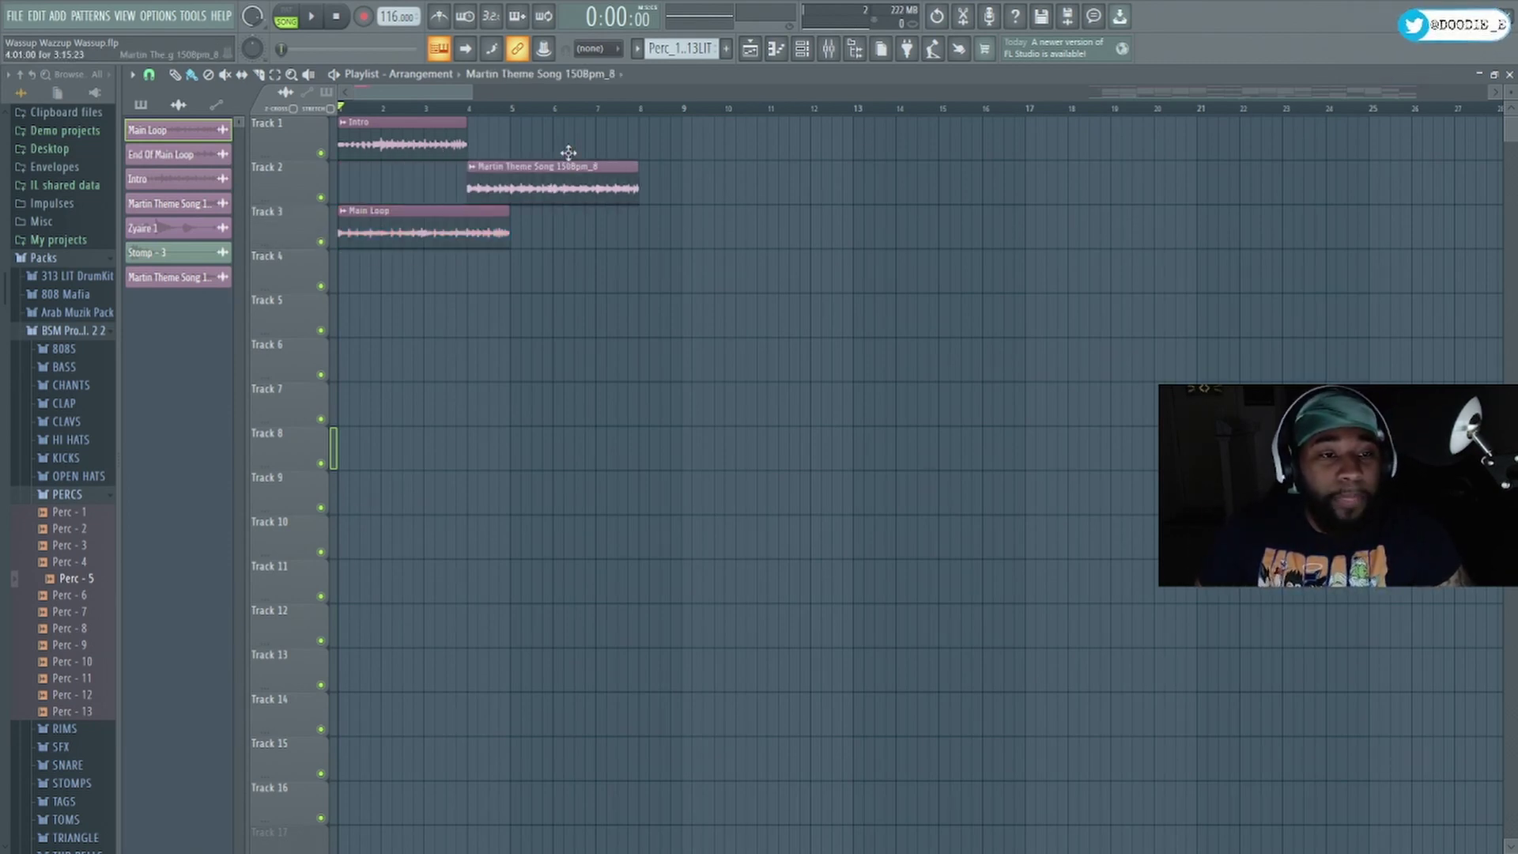
pyautogui.moveTo(491, 221); pyautogui.dragTo(722, 247)
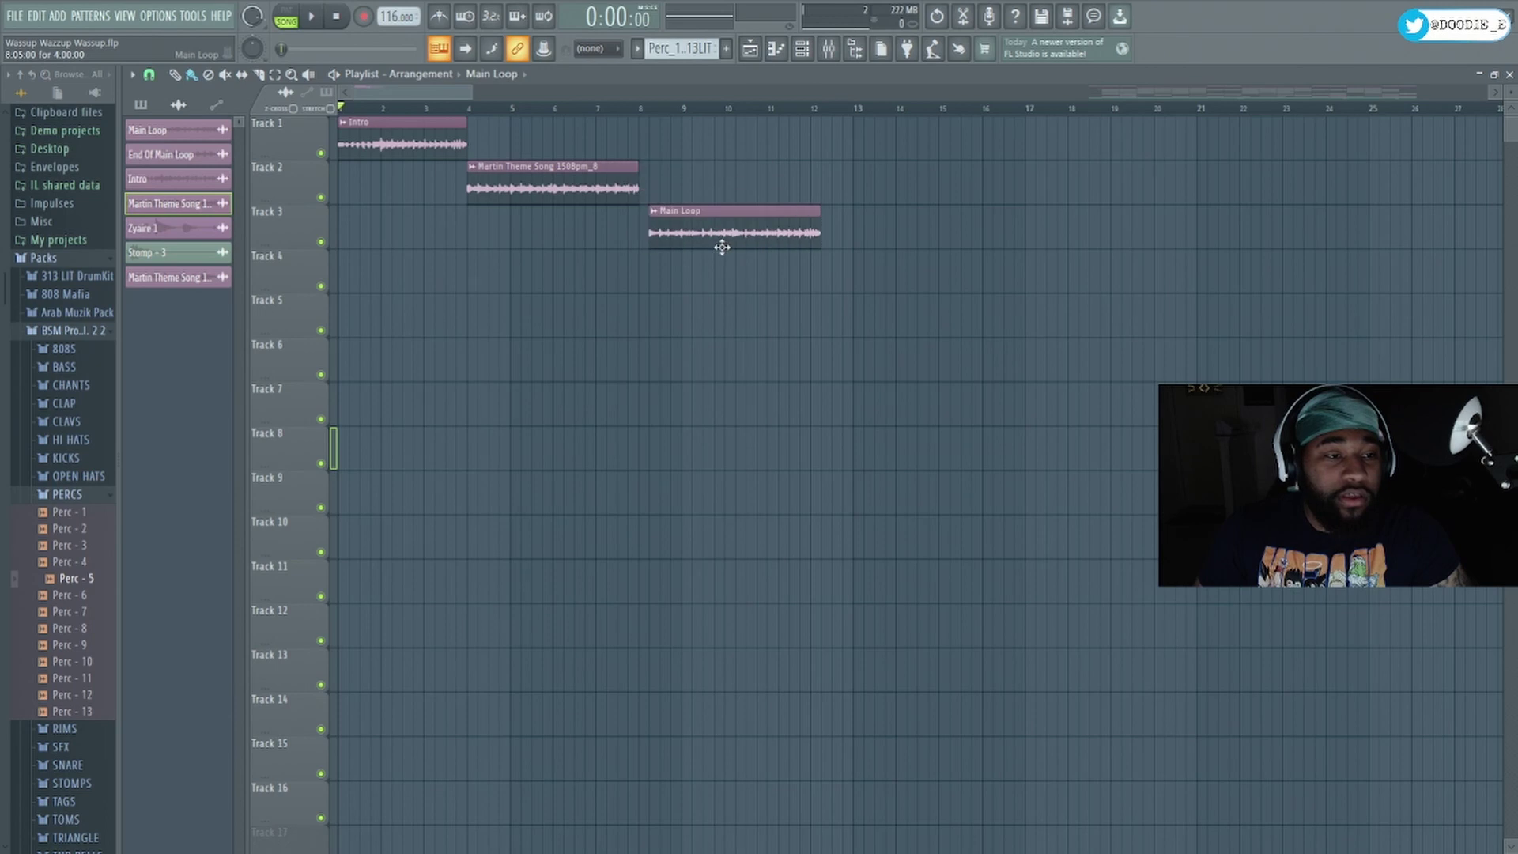
# - Play the arranged clips, skipping ahead to bars 4 and 8 to hear the start of each chop
pyautogui.press('space')
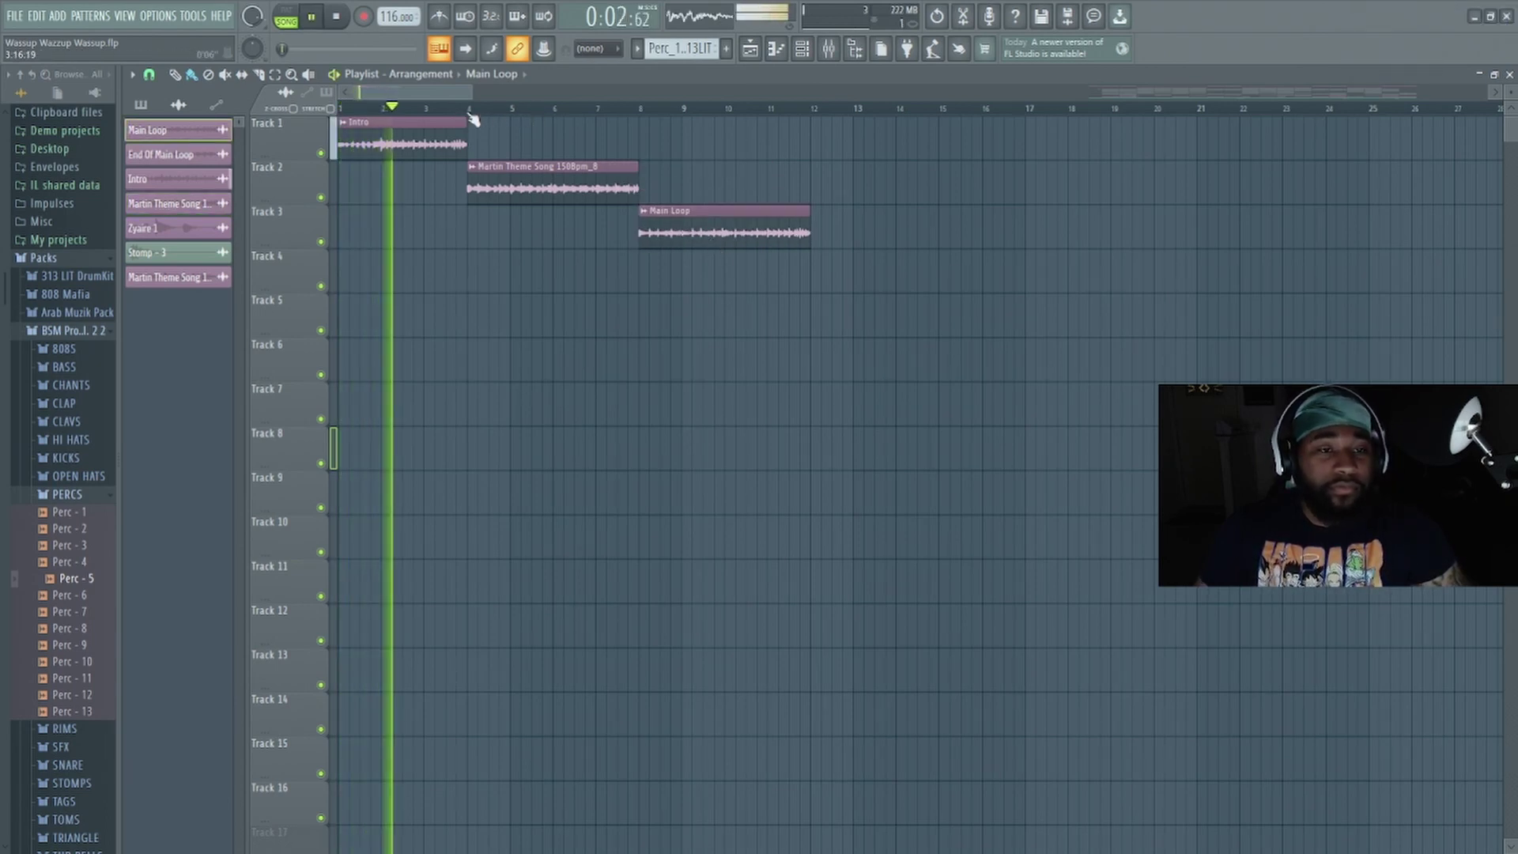
pyautogui.click(471, 112)
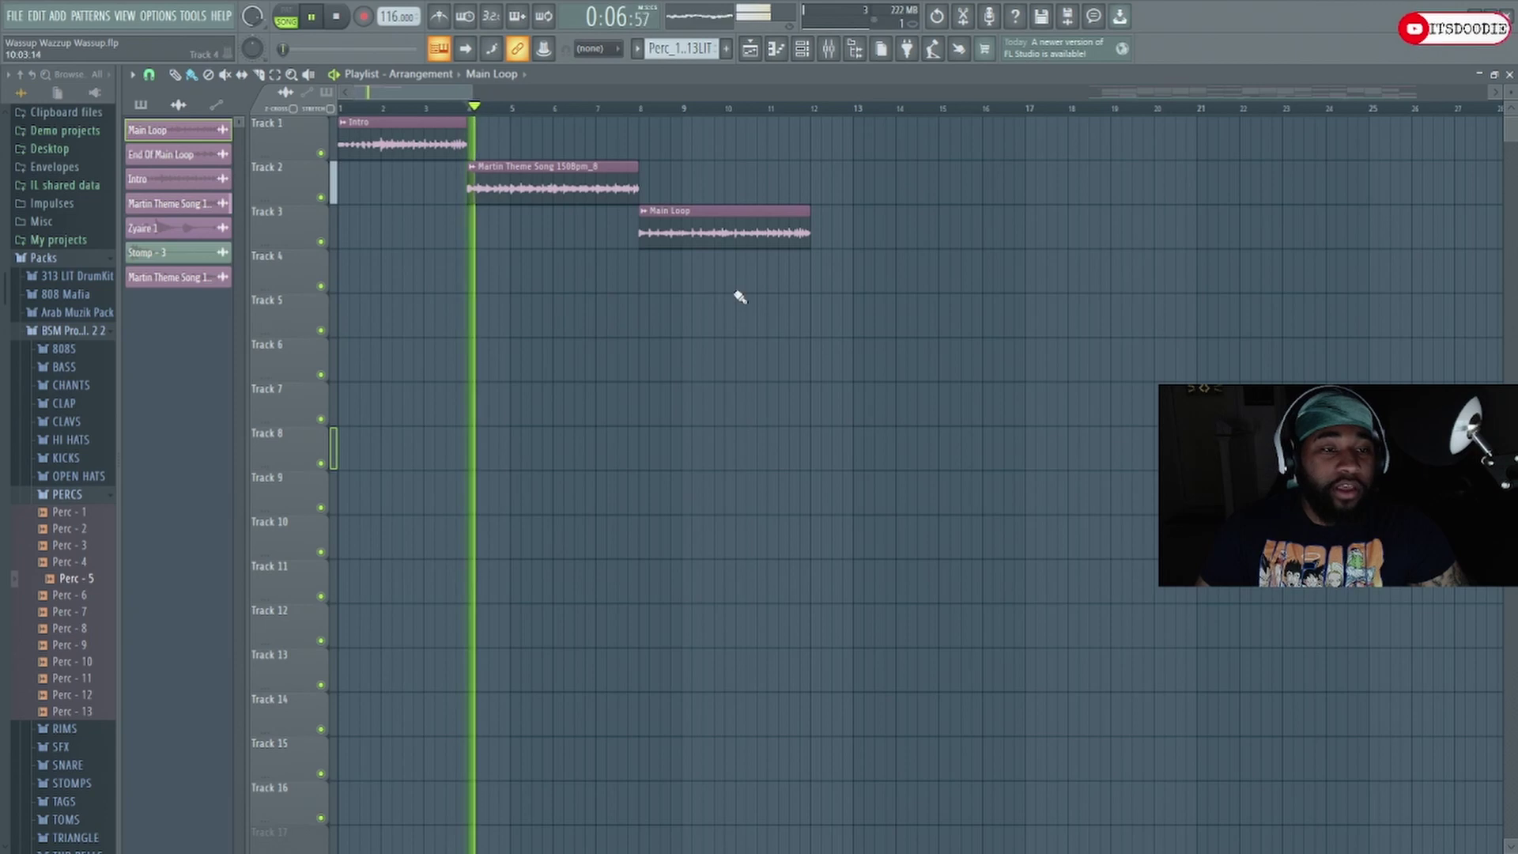
pyautogui.click(642, 112)
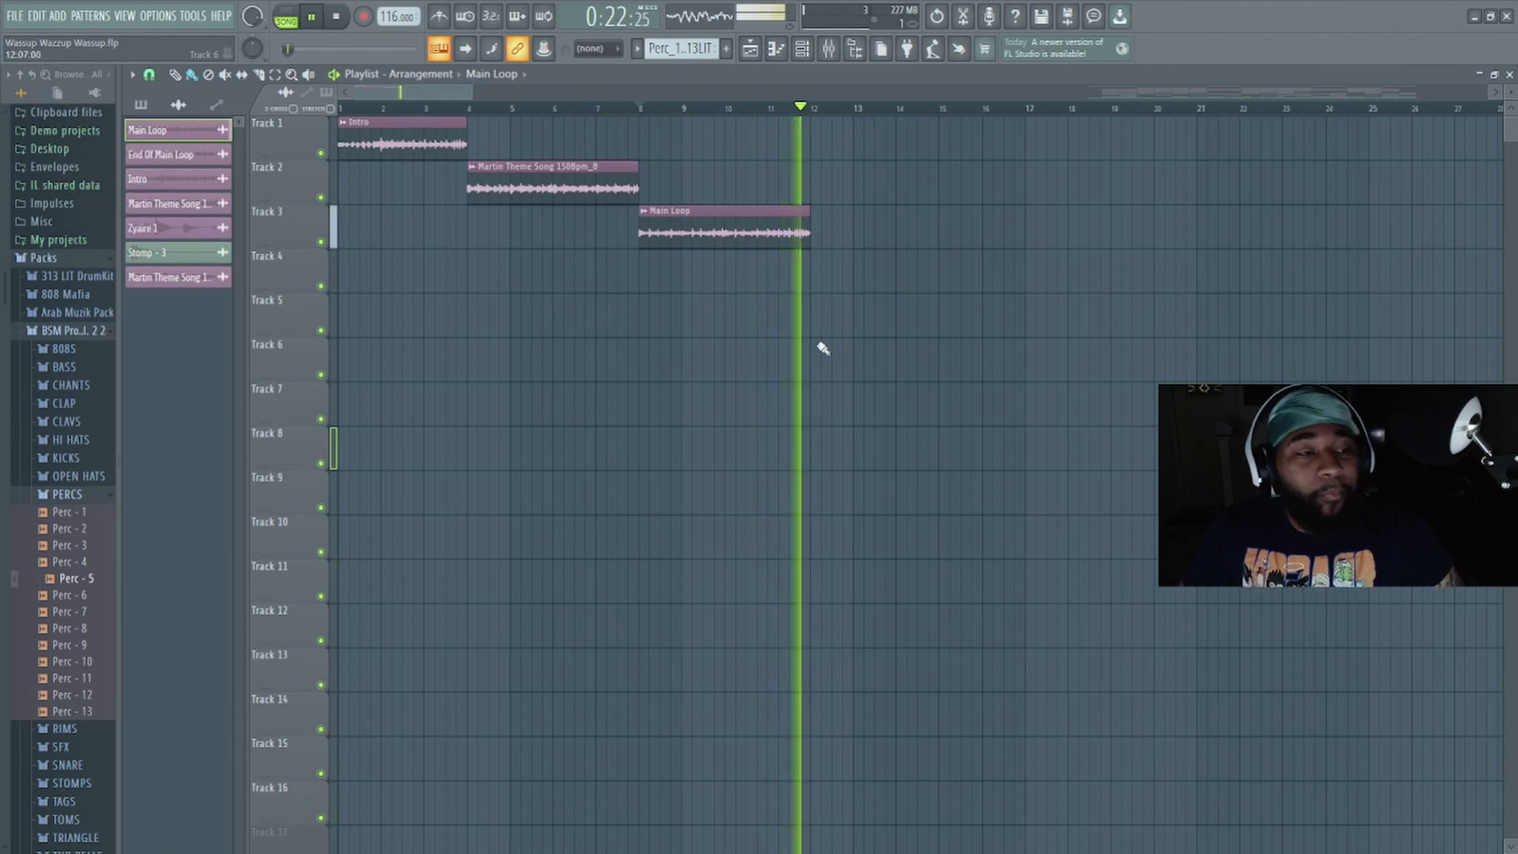
pyautogui.press('space')
# - Delete the Main Loop, Martin Theme Song 150Bpm_8 and Intro clips from the playlist
pyautogui.rightClick(743, 246)
pyautogui.rightClick(601, 198)
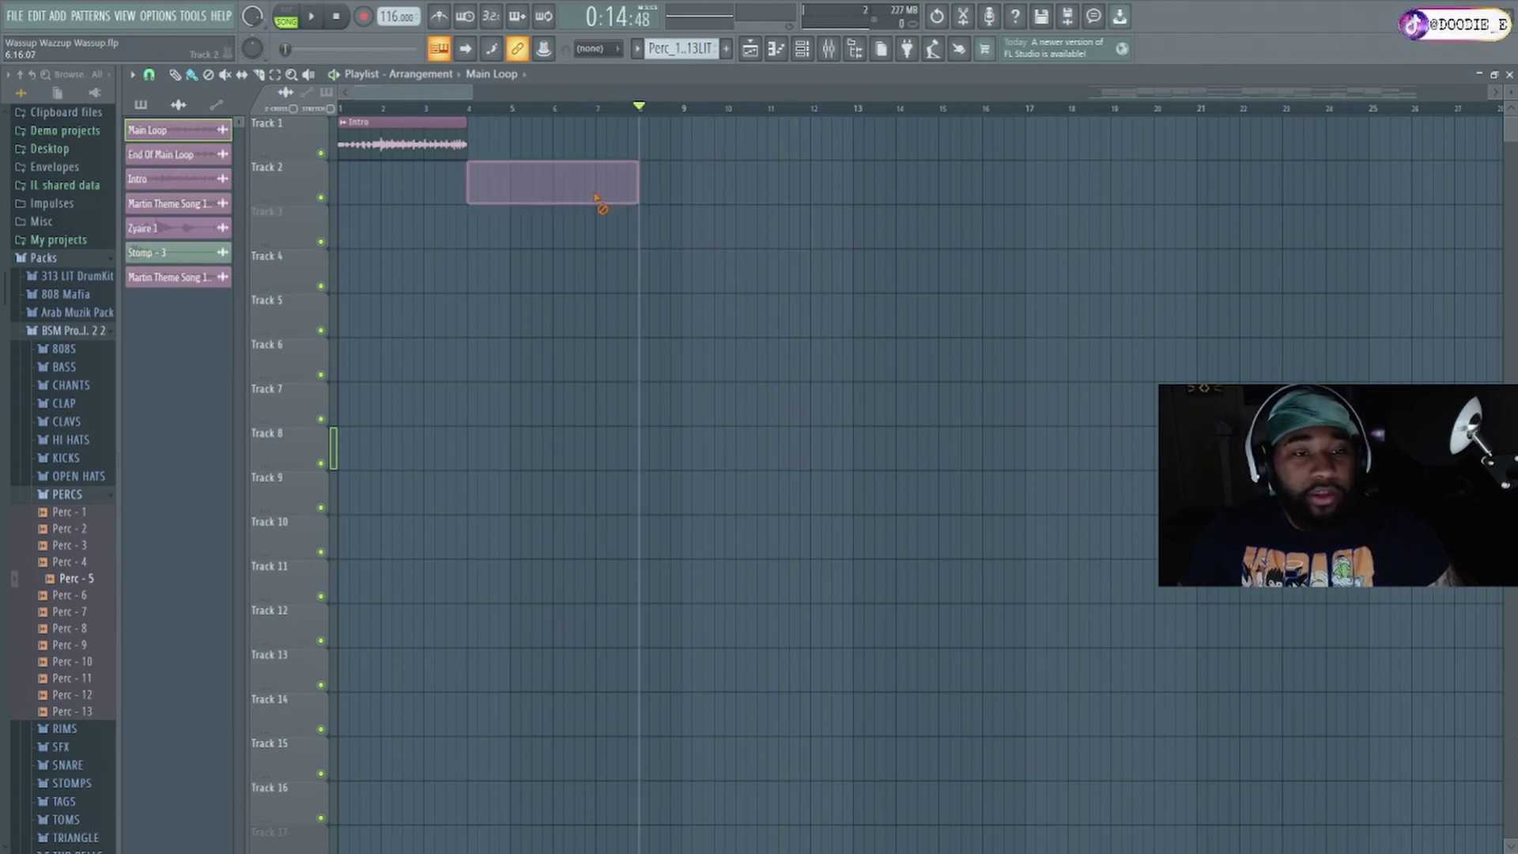
pyautogui.rightClick(411, 141)
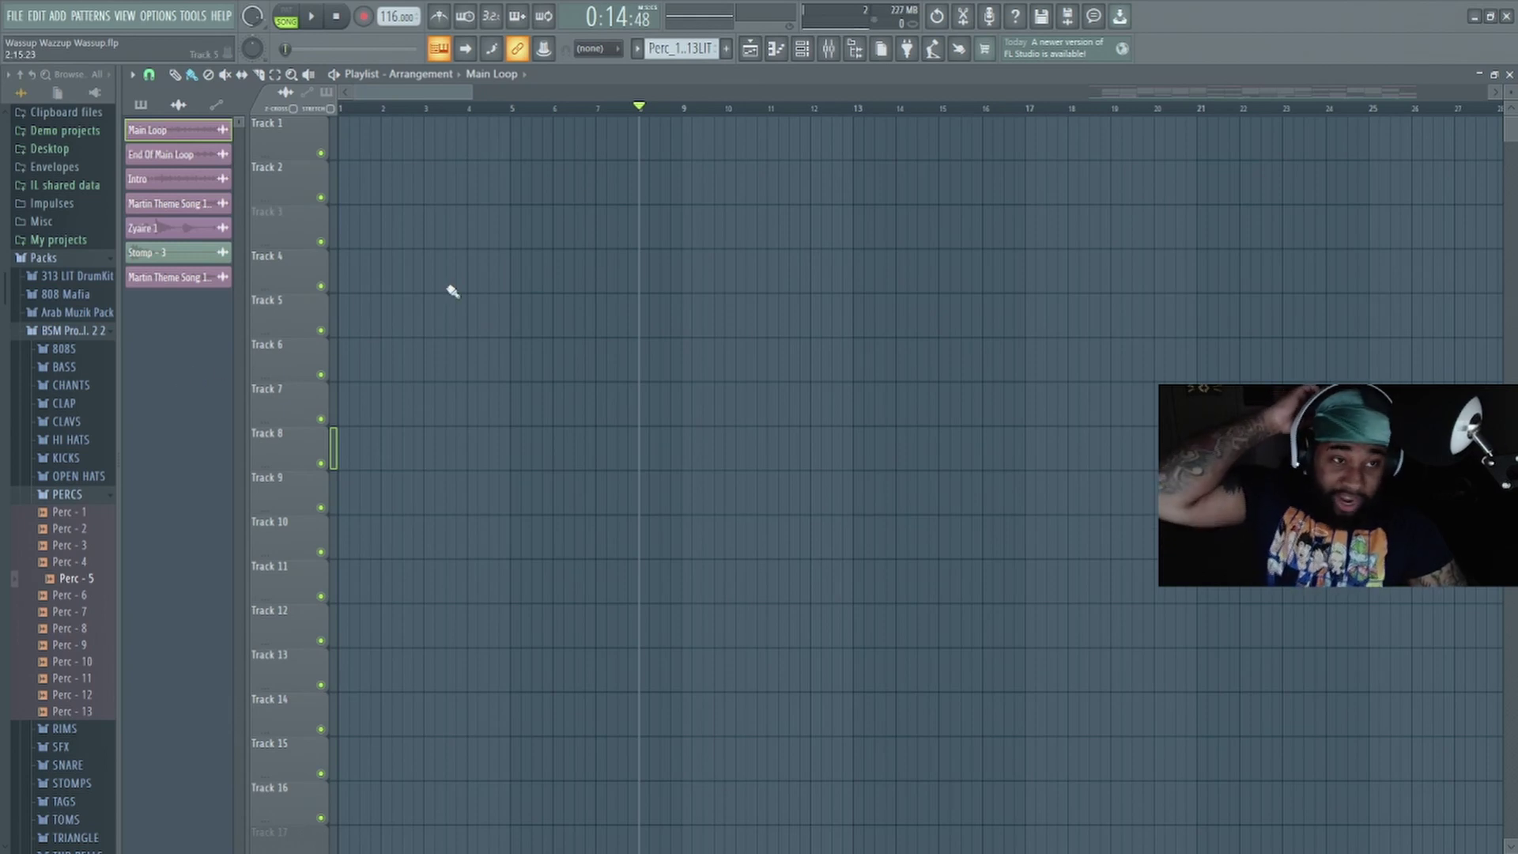
pyautogui.click(674, 50)
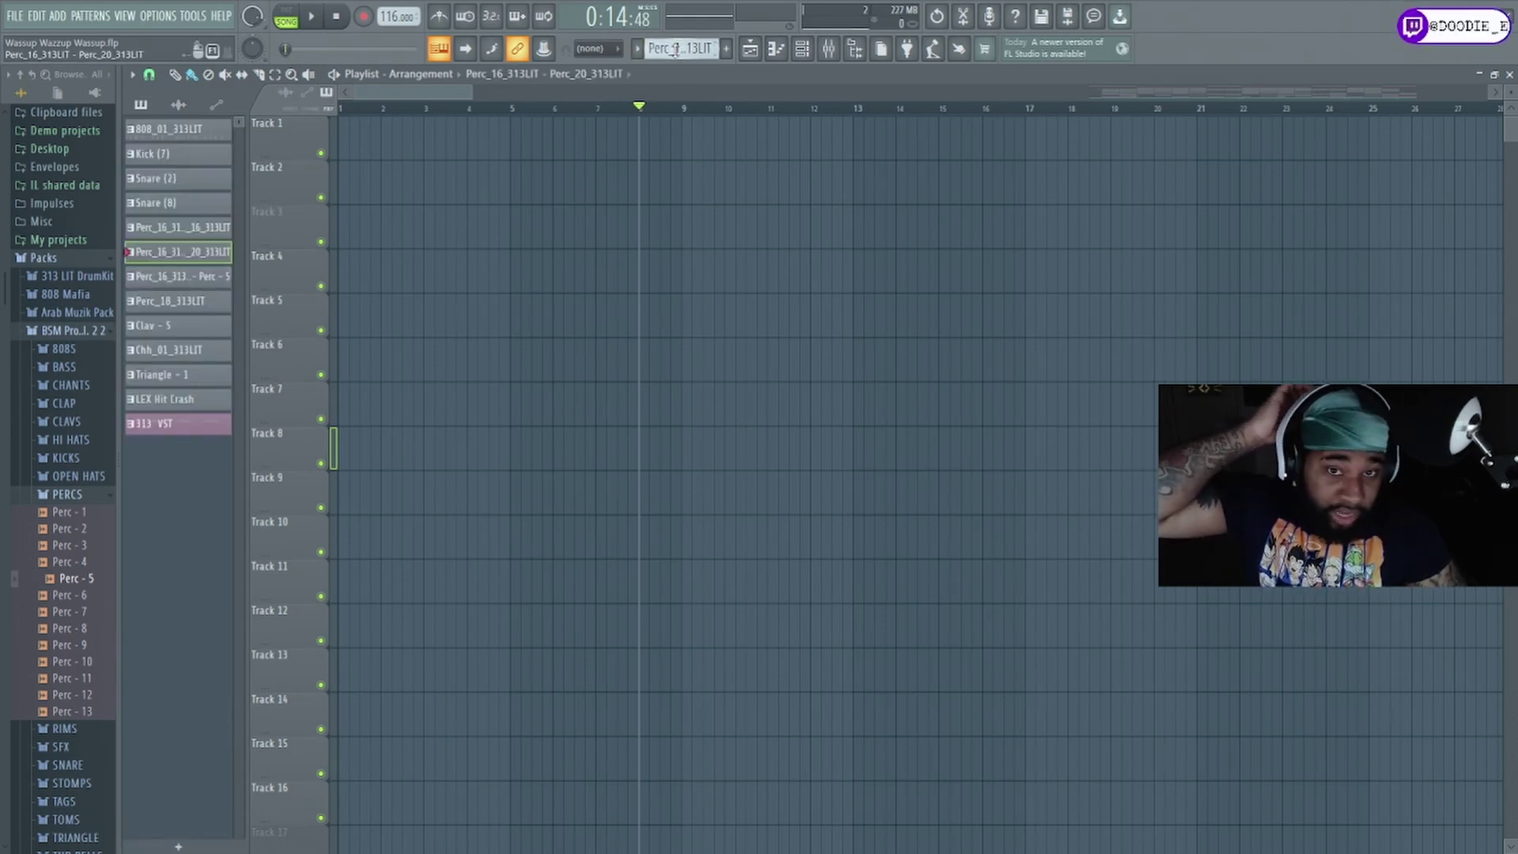
pyautogui.click(144, 108)
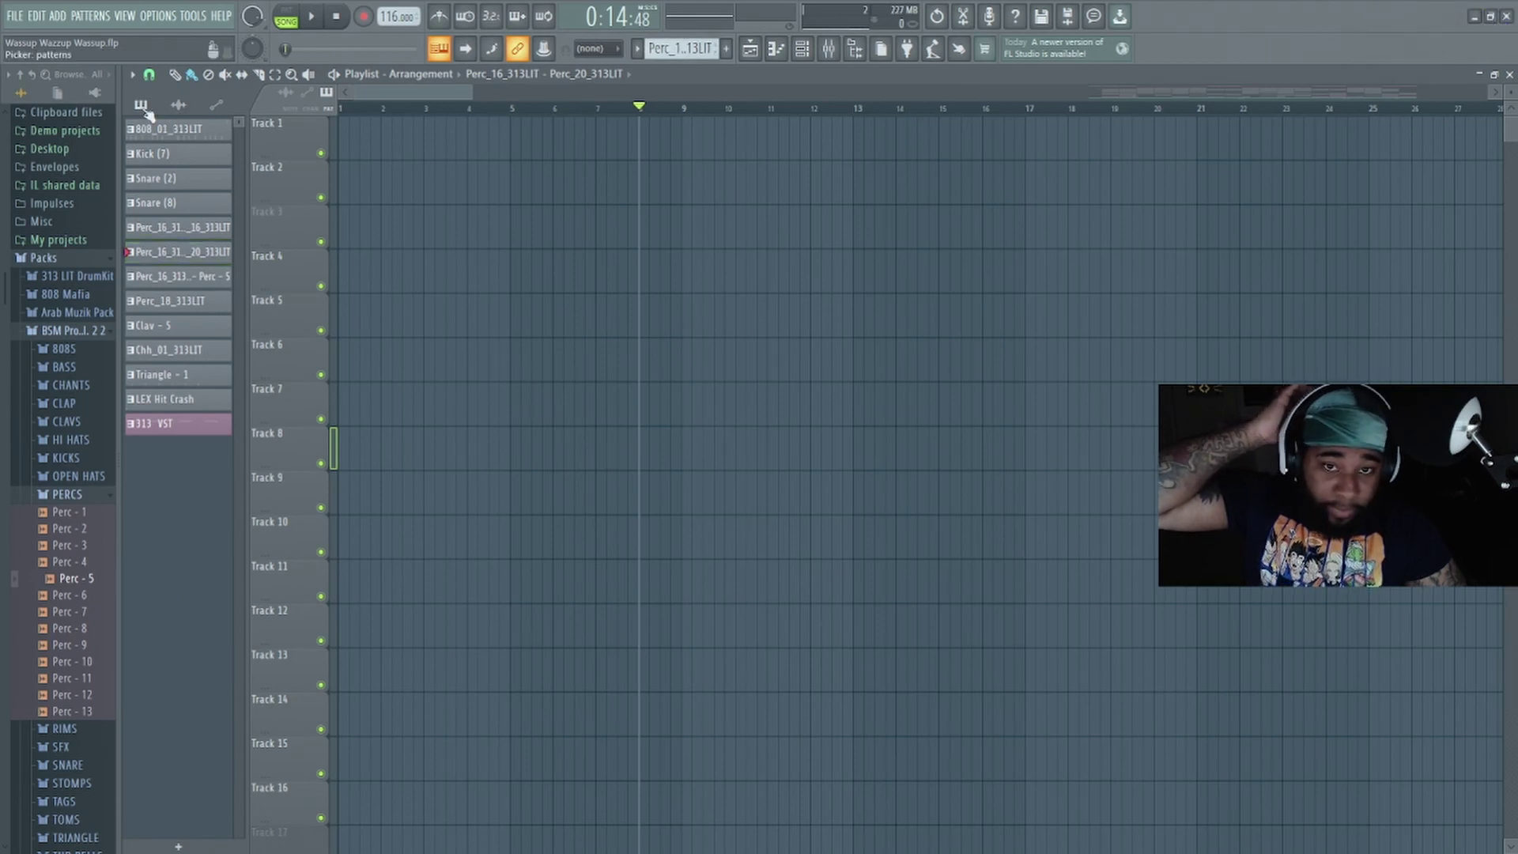
pyautogui.click(142, 106)
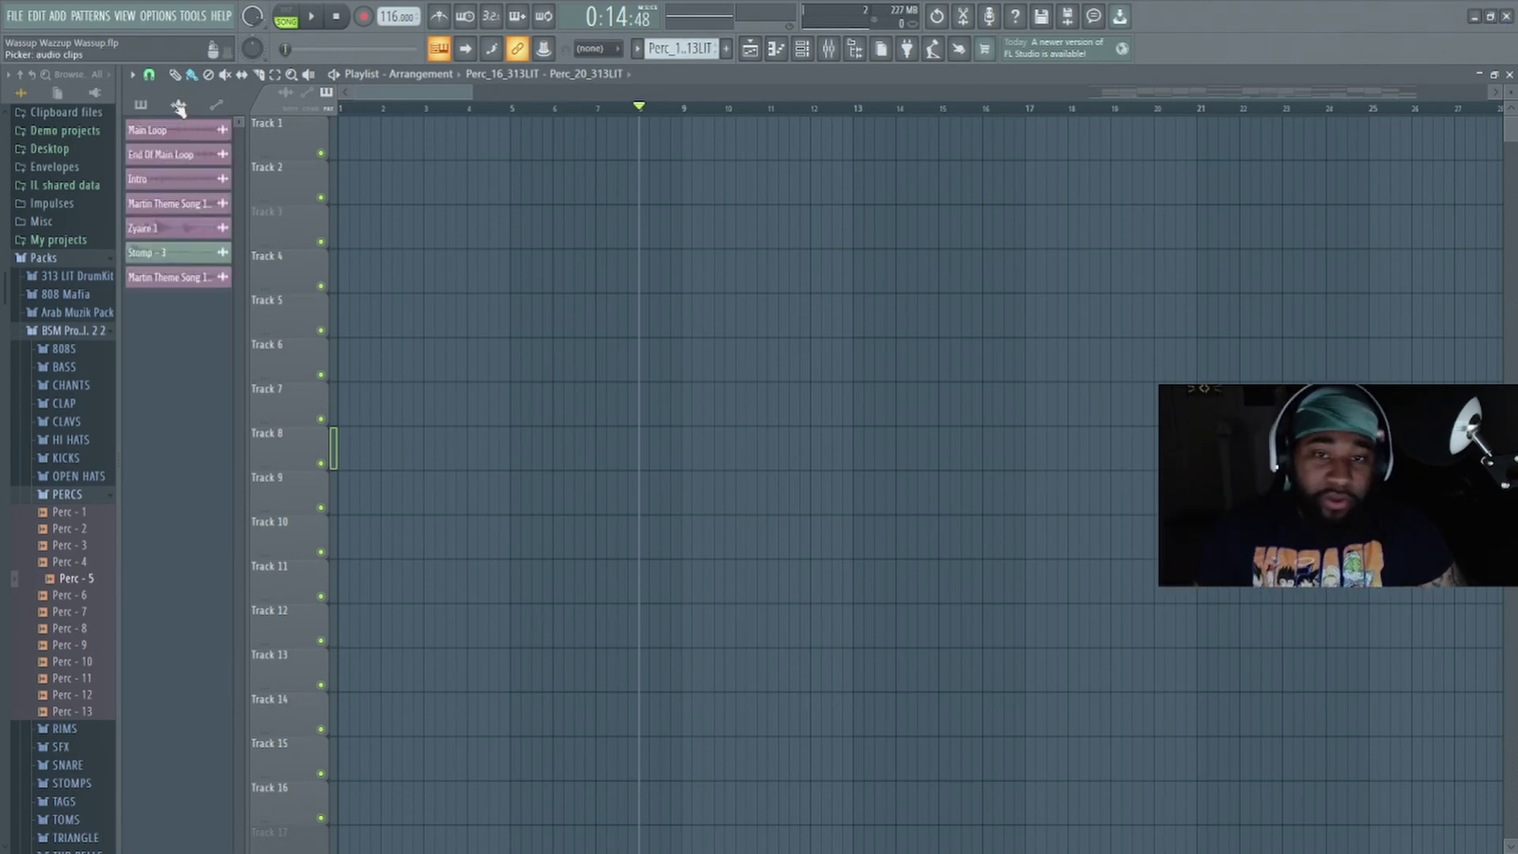
# - Return the playhead to the start and place the Martin Theme Song 150Bpm_8 audio clip at bar 1 of Track 1
pyautogui.click(188, 136)
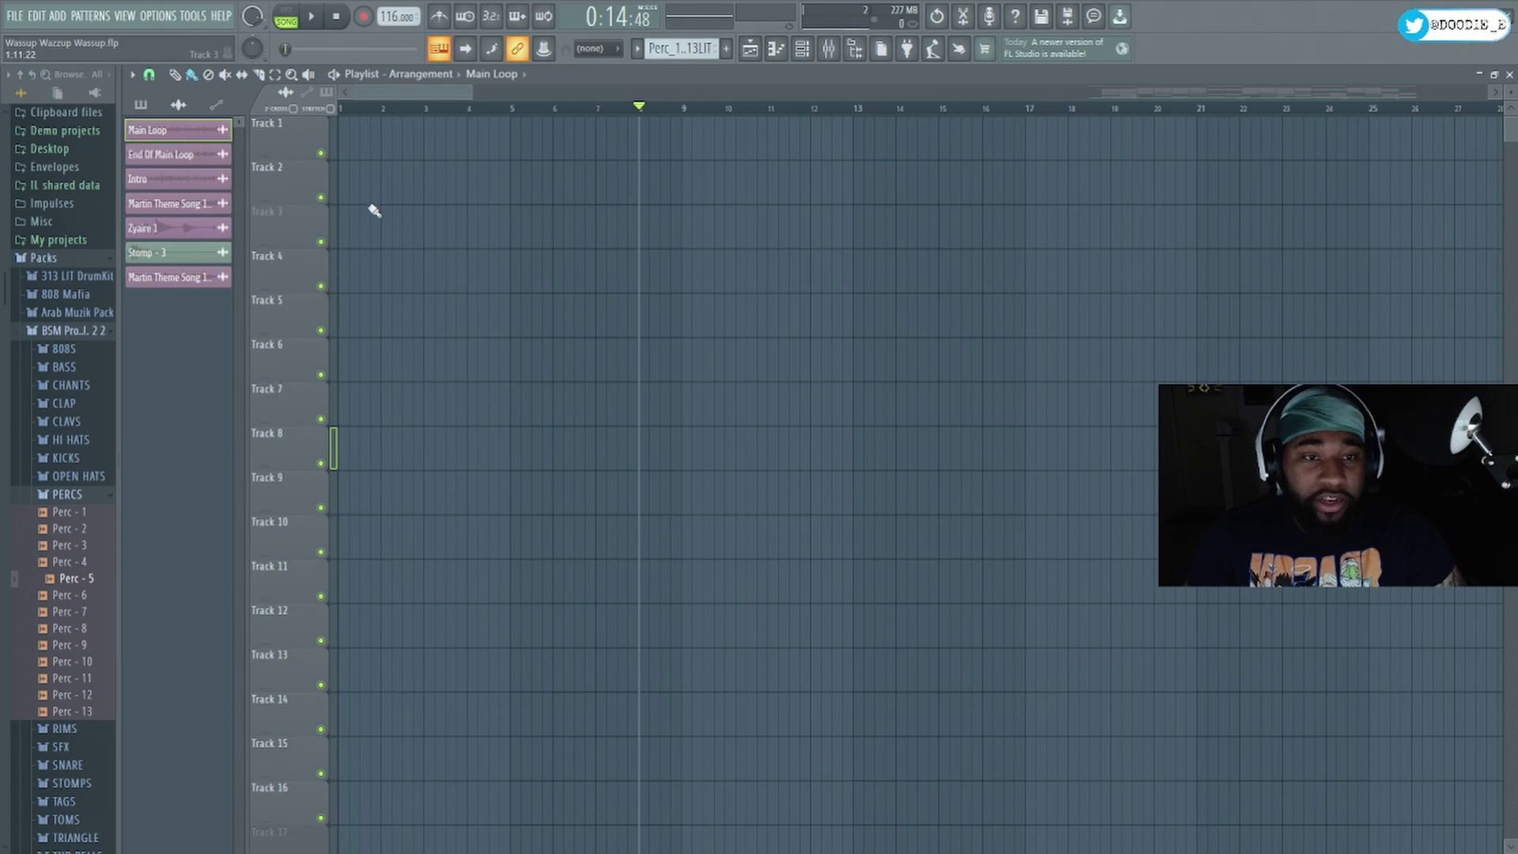
pyautogui.click(348, 24)
pyautogui.moveTo(170, 203); pyautogui.dragTo(327, 78)
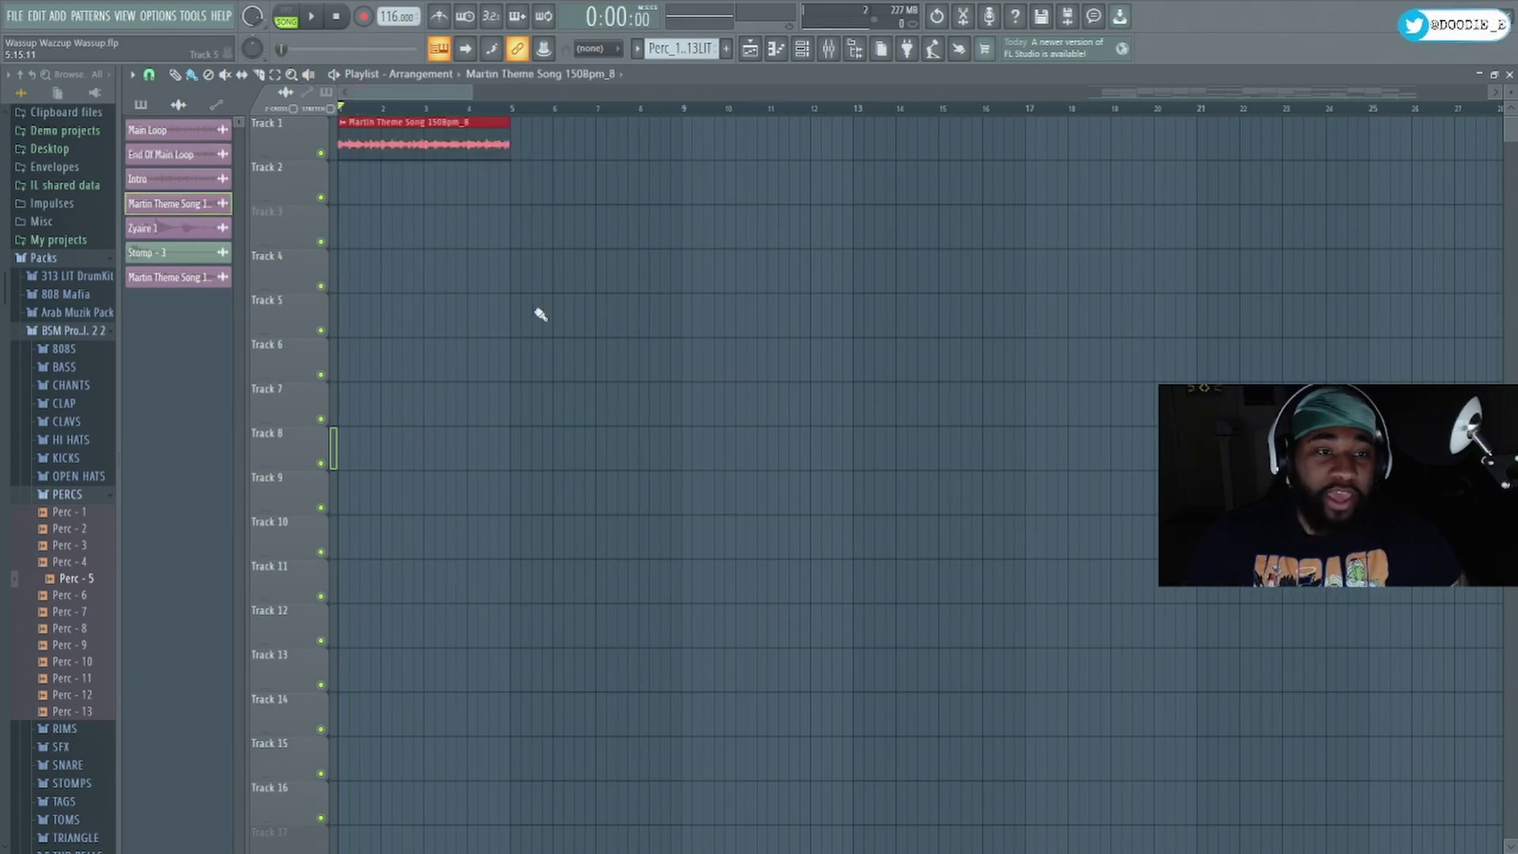
# - Place the Kick (7) pattern at bar 1 of Track 2 and play it together with the sample
pyautogui.click(707, 39)
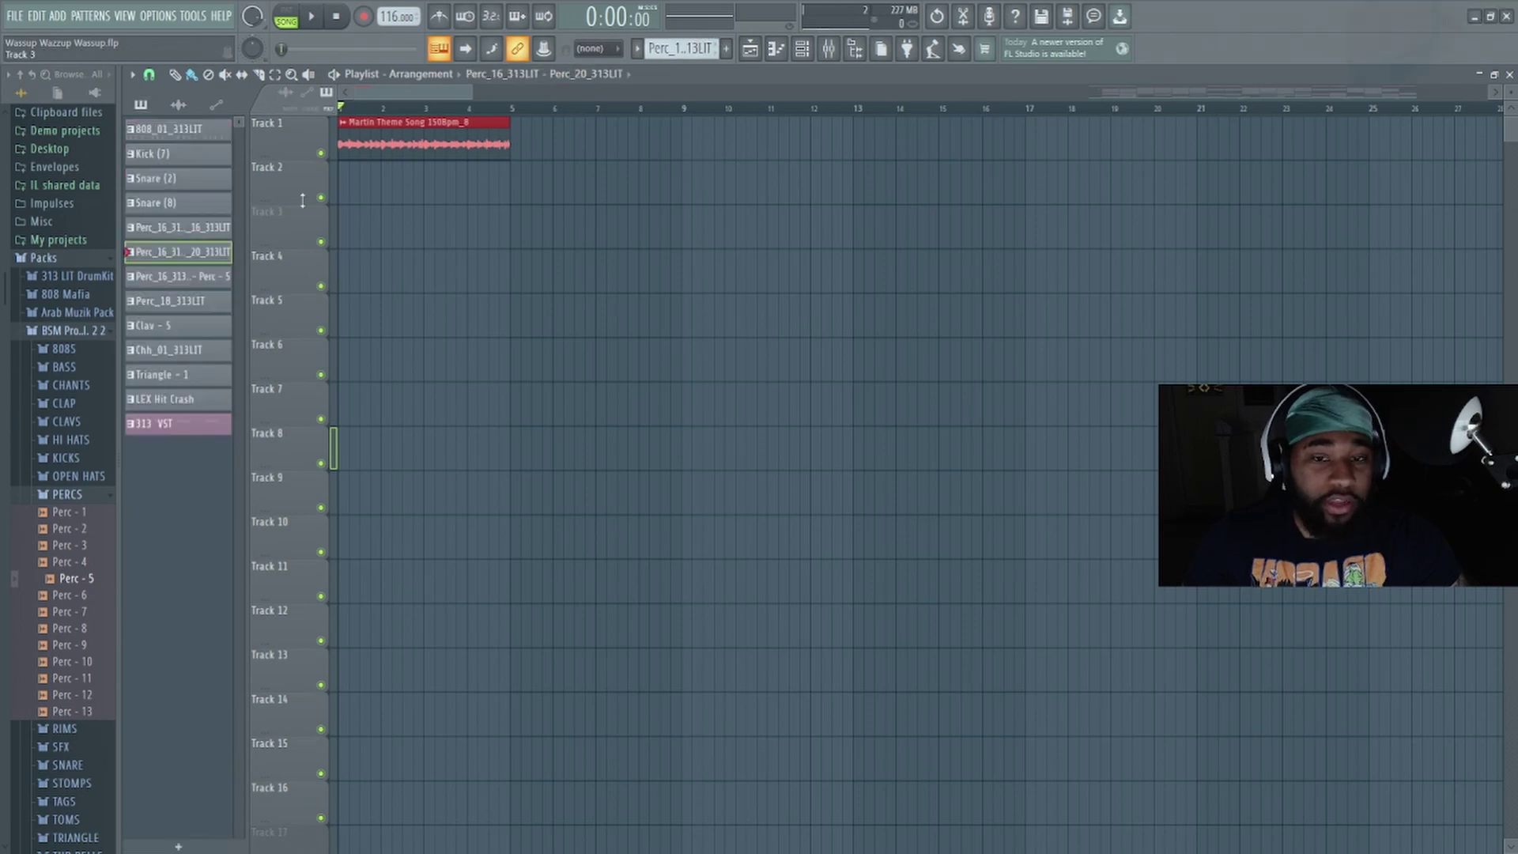
pyautogui.click(166, 155)
pyautogui.moveTo(378, 204)
pyautogui.mouseDown()
pyautogui.moveTo(413, 187)
pyautogui.moveTo(366, 197)
pyautogui.mouseUp()
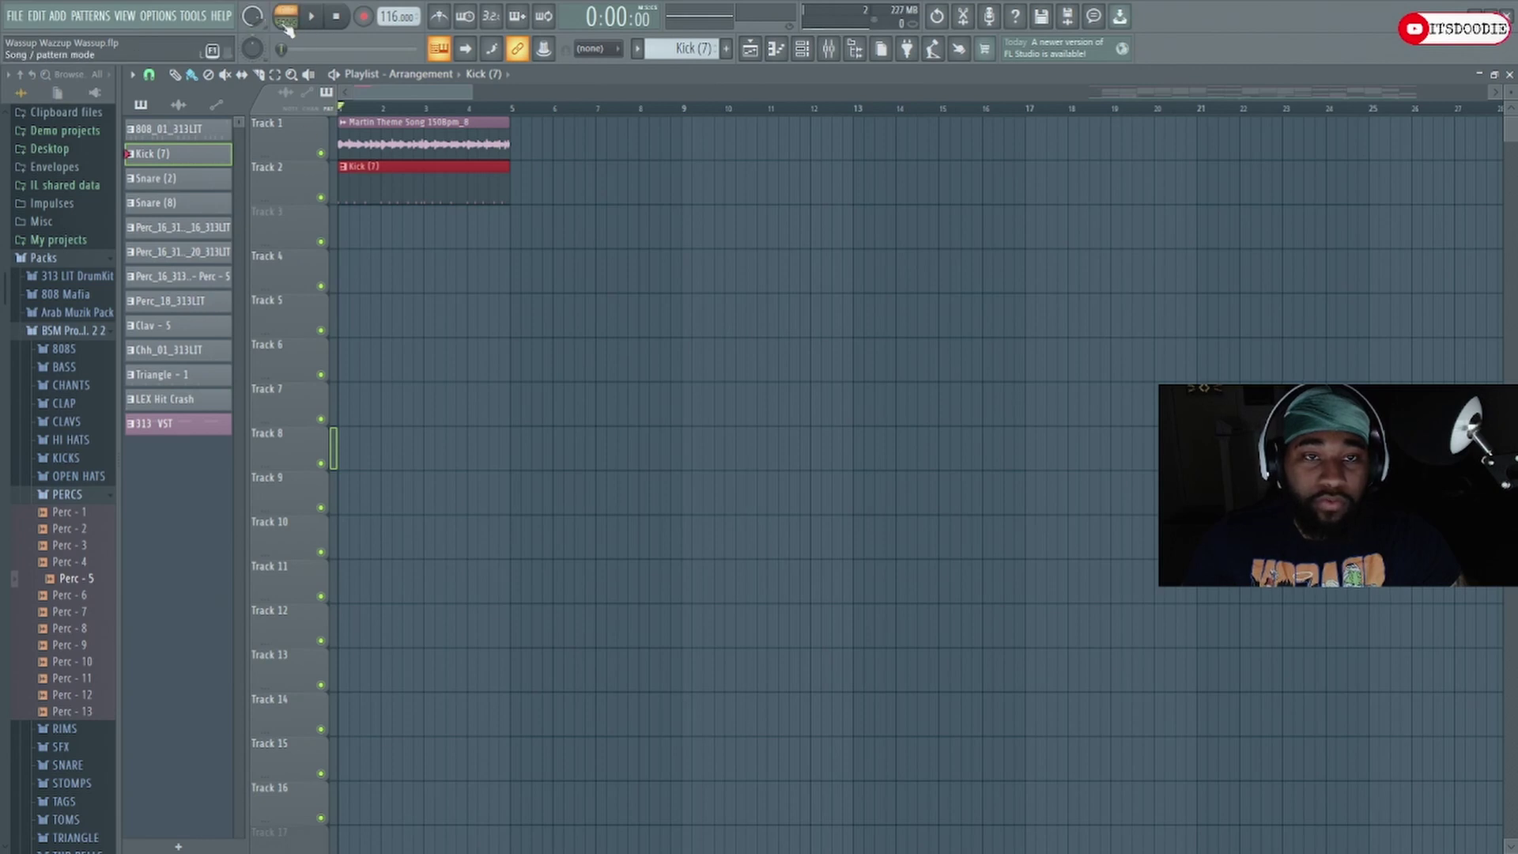
pyautogui.press('space')
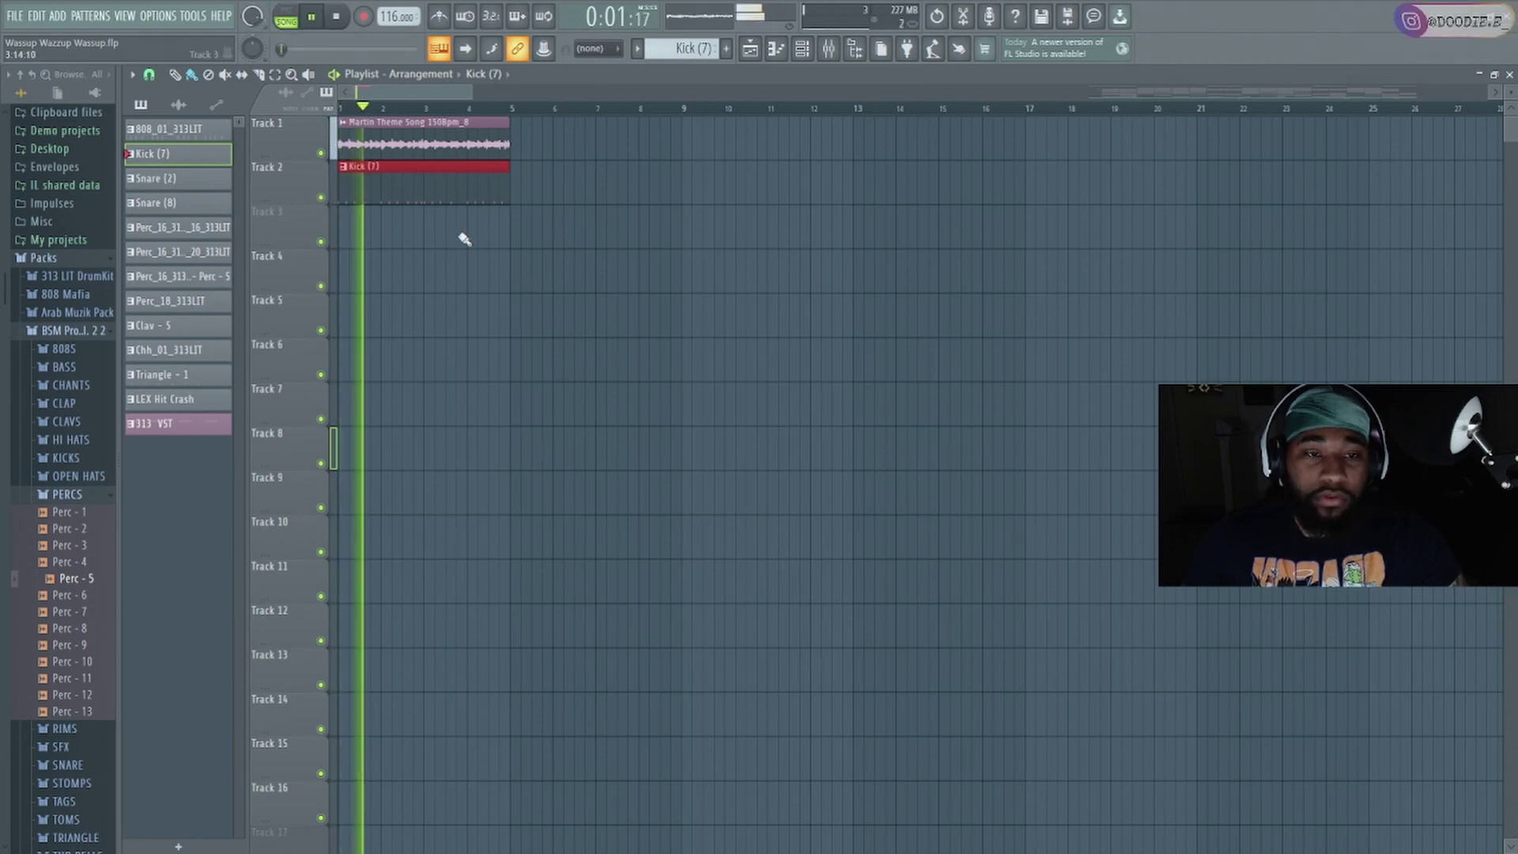
pyautogui.press('space')
# - Mute Track 1, and place the Snare (2) and Snare (8) patterns at bar 1 of Tracks 3 and 4
pyautogui.click(321, 153)
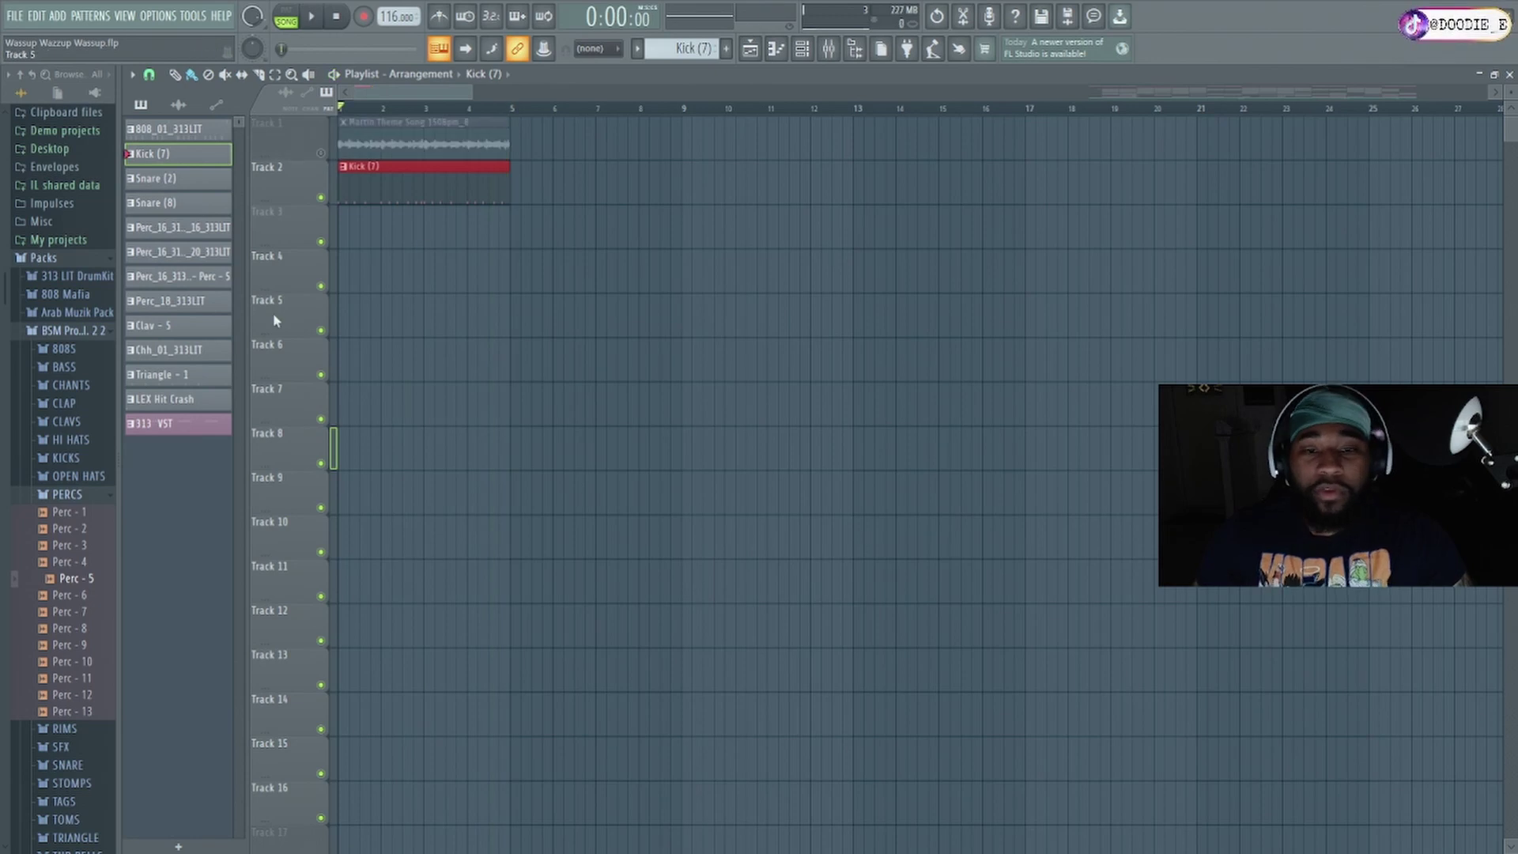
pyautogui.click(196, 189)
pyautogui.click(370, 225)
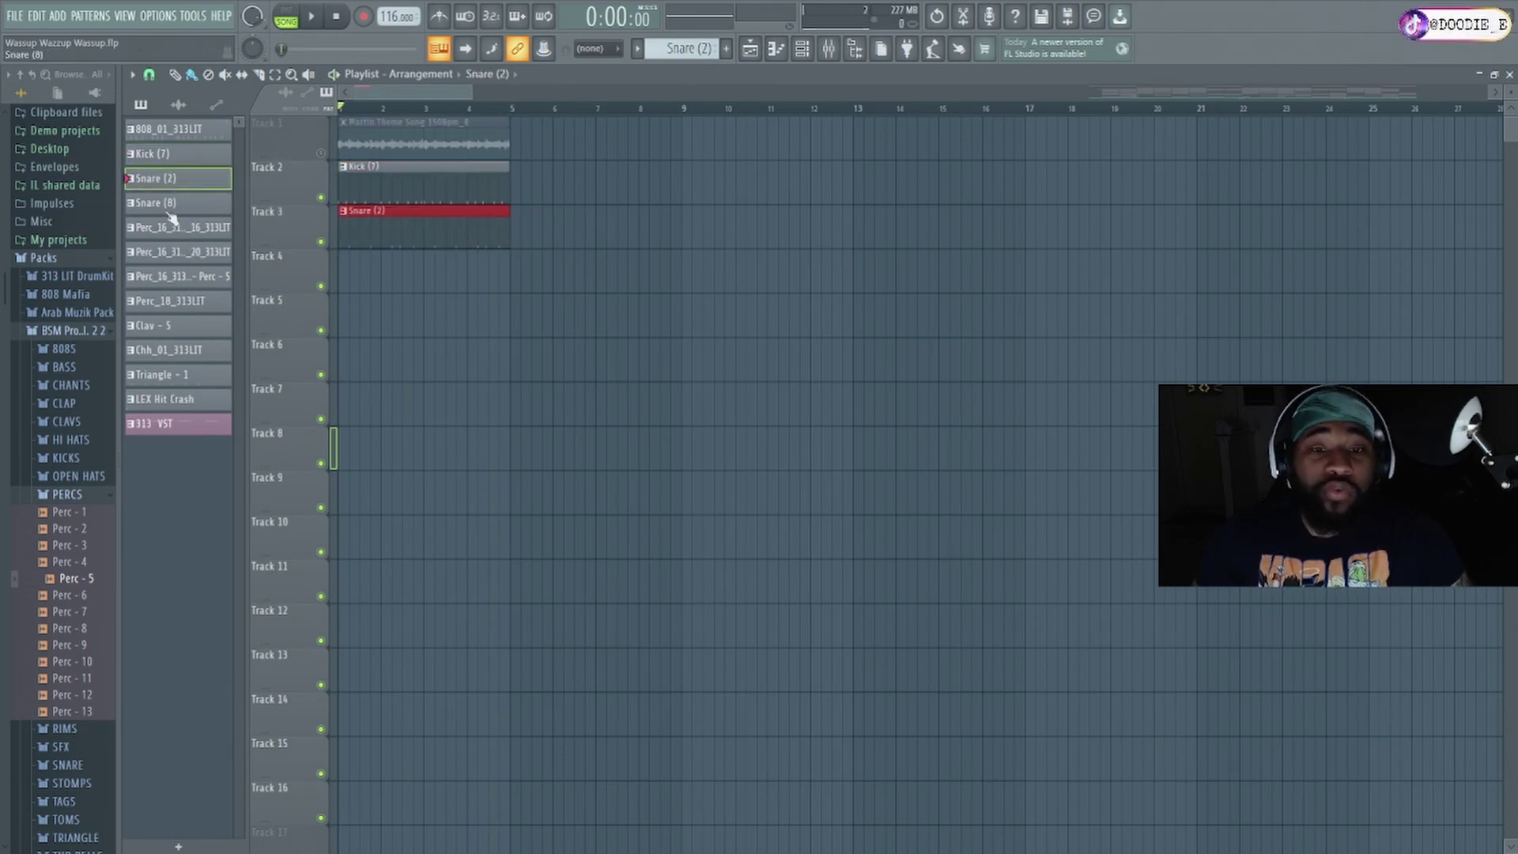
pyautogui.click(200, 203)
pyautogui.moveTo(378, 269)
pyautogui.mouseDown()
pyautogui.moveTo(403, 264)
pyautogui.moveTo(350, 274)
pyautogui.mouseUp()
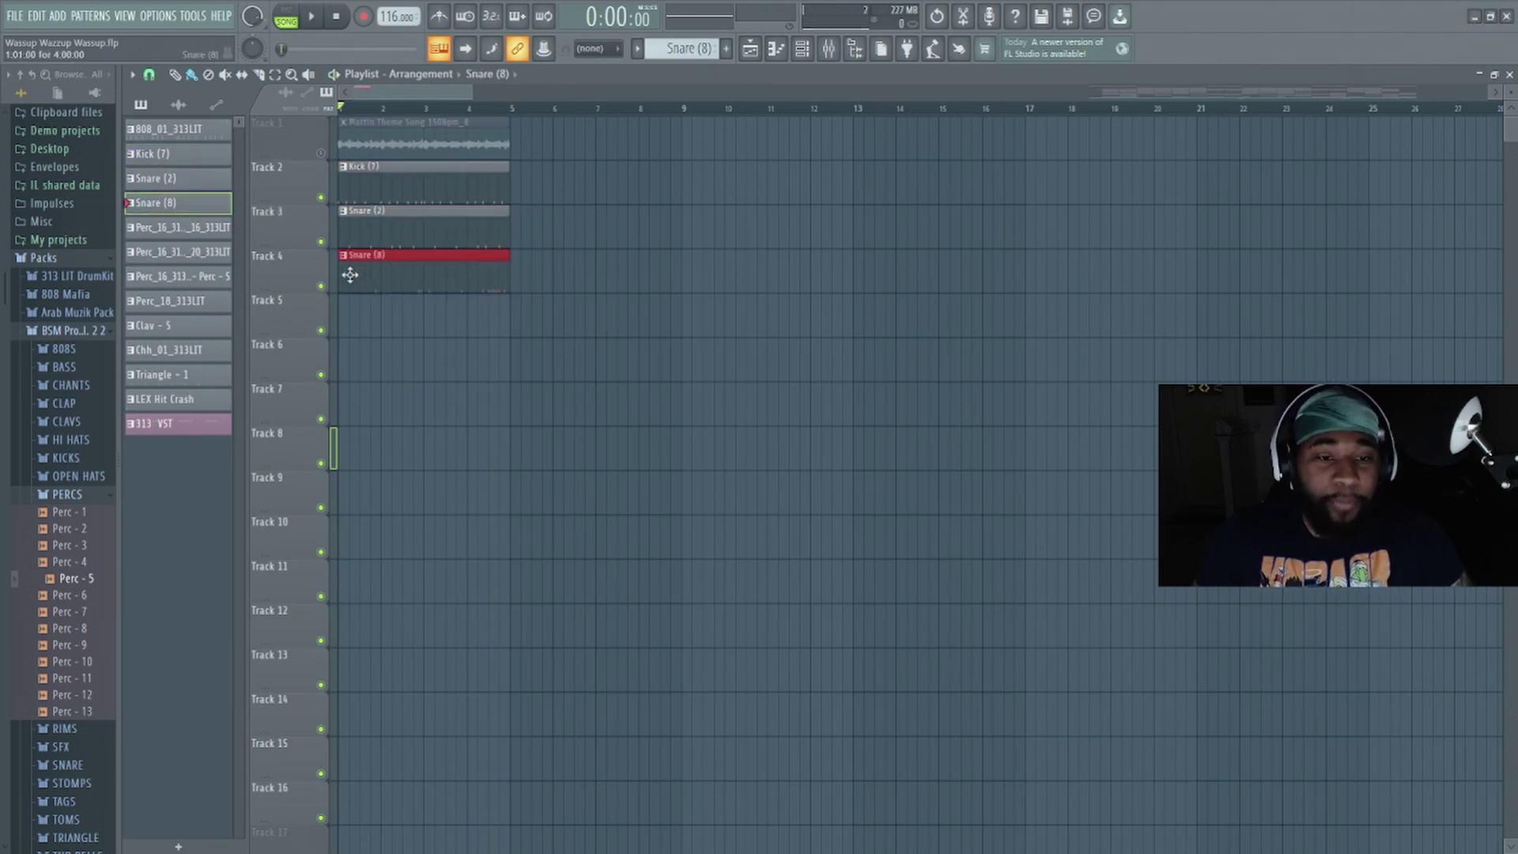
# - Open the mixer and examine the Fruity parametric EQ 2 curve on the Main Loop track at full size
pyautogui.click(829, 49)
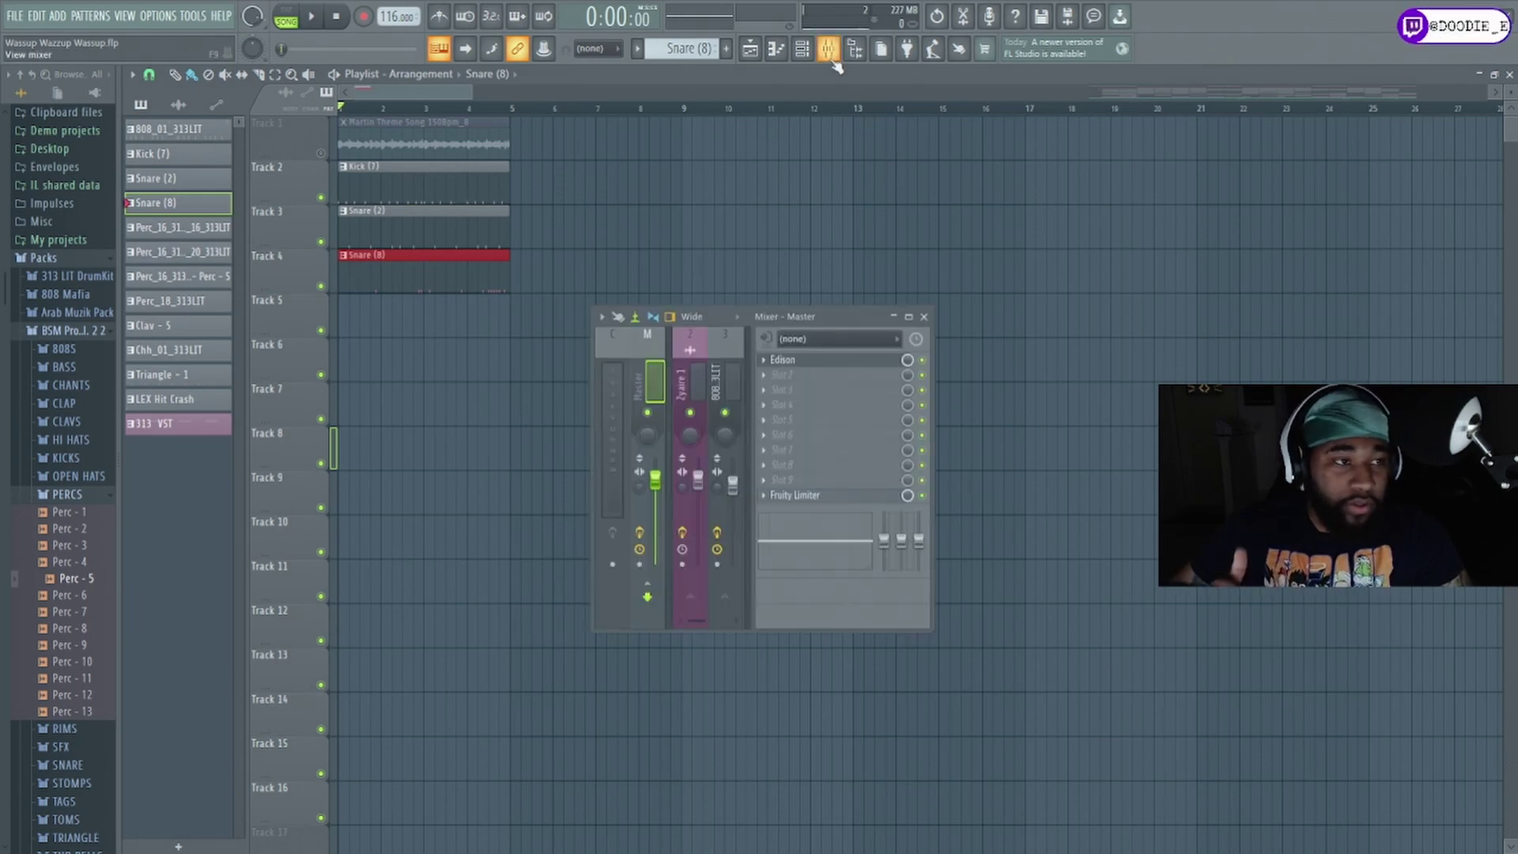
pyautogui.click(801, 362)
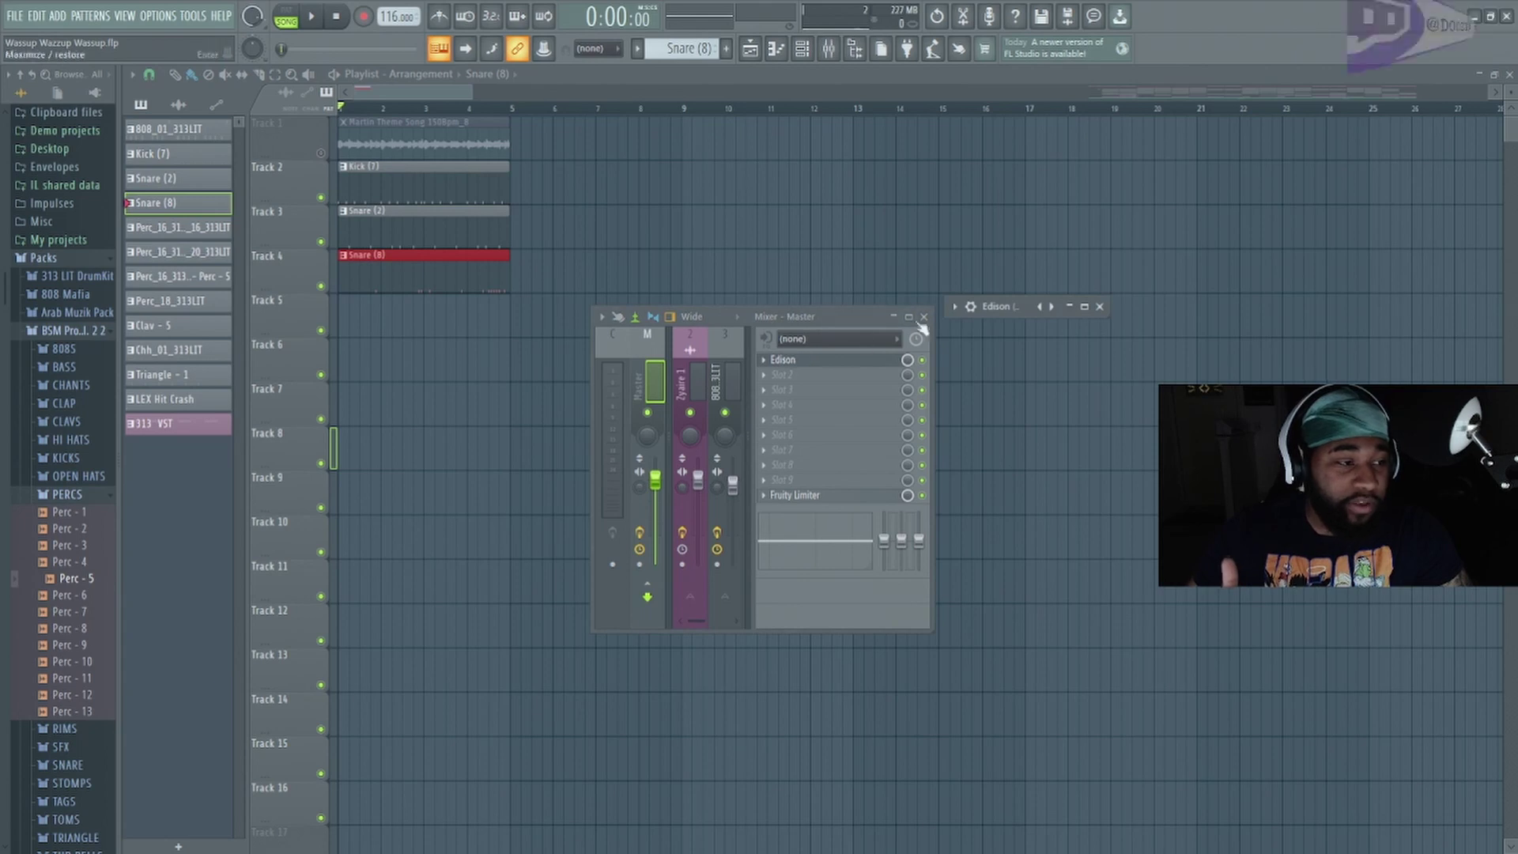
pyautogui.doubleClick(849, 317)
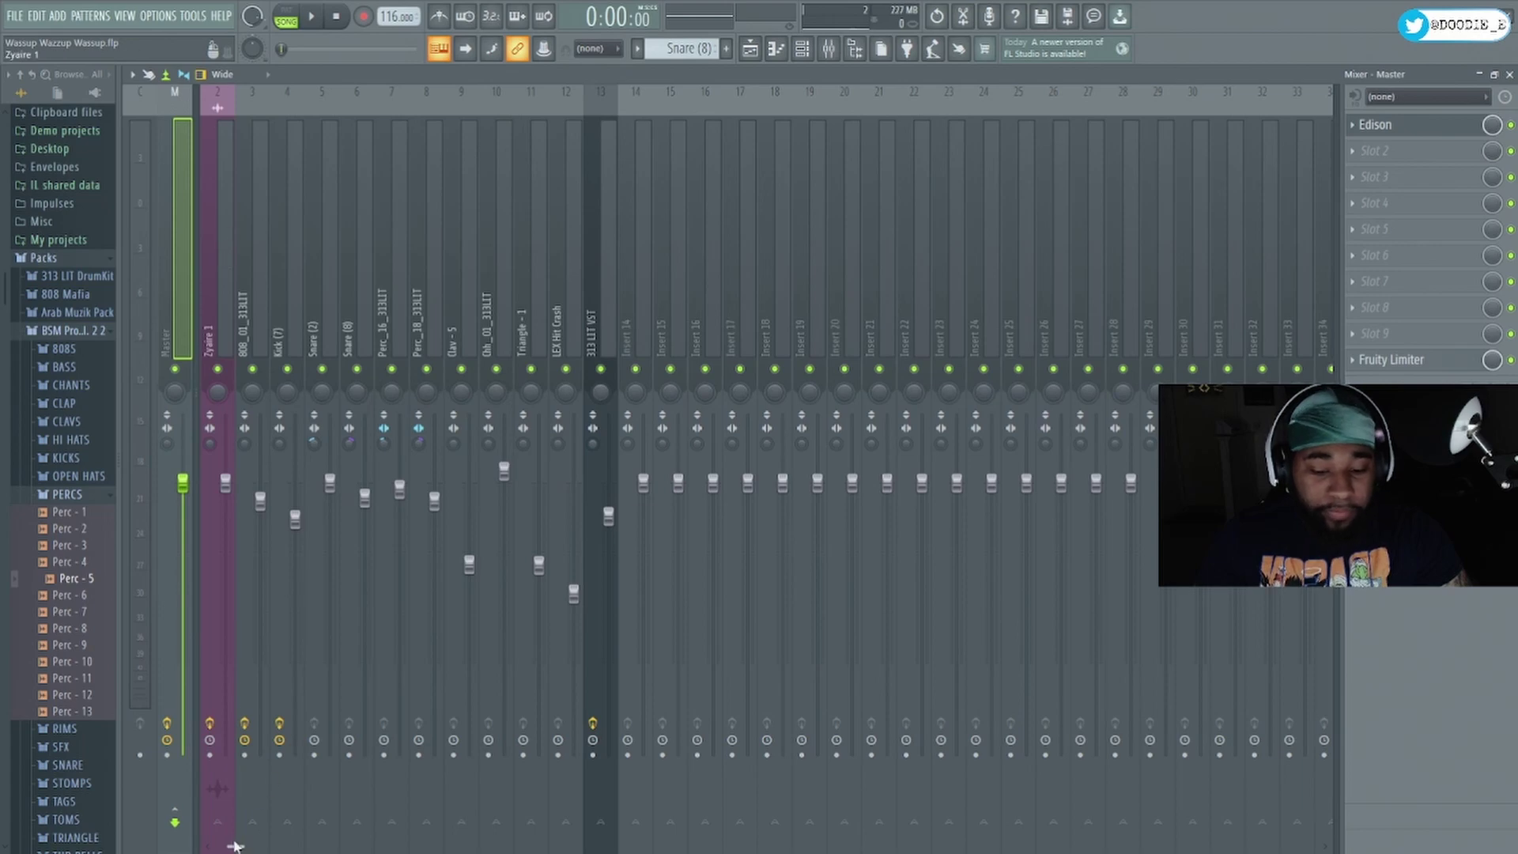
pyautogui.hotkey('ctrl', 'z')
pyautogui.click(212, 318)
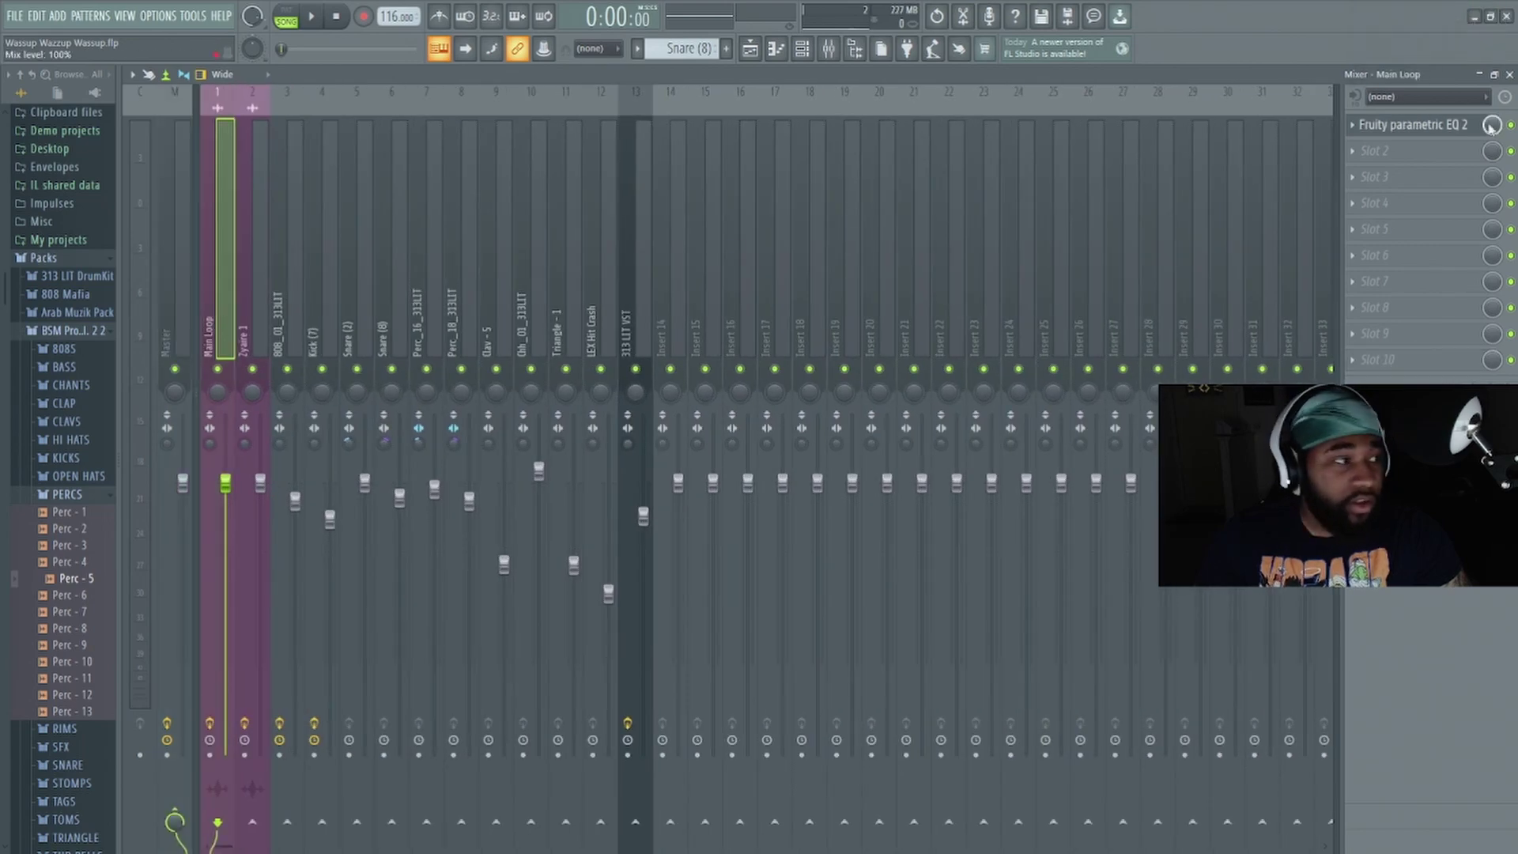
pyautogui.click(1428, 127)
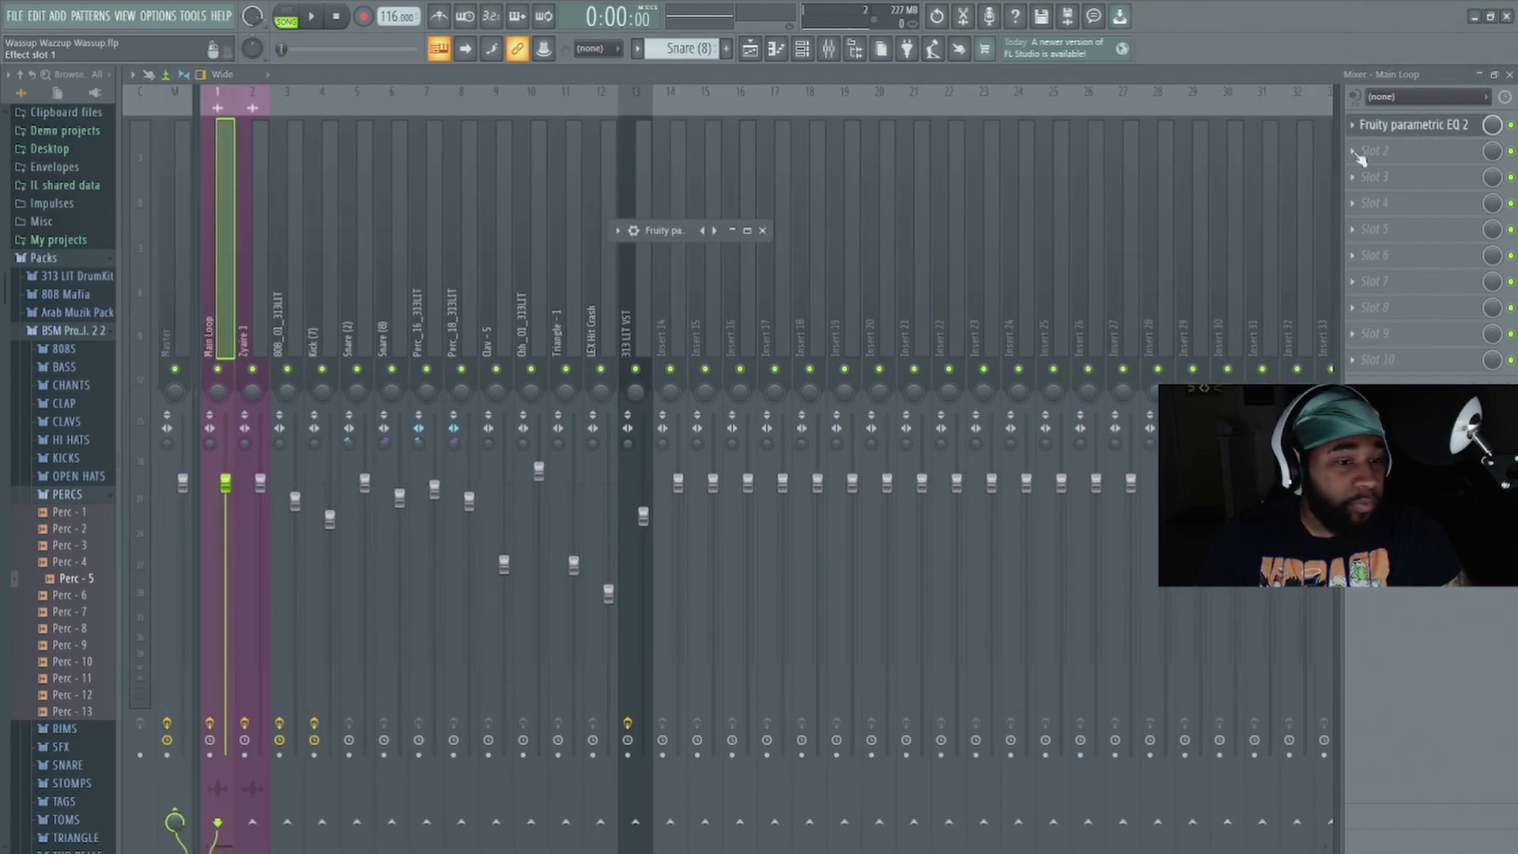
pyautogui.doubleClick(672, 231)
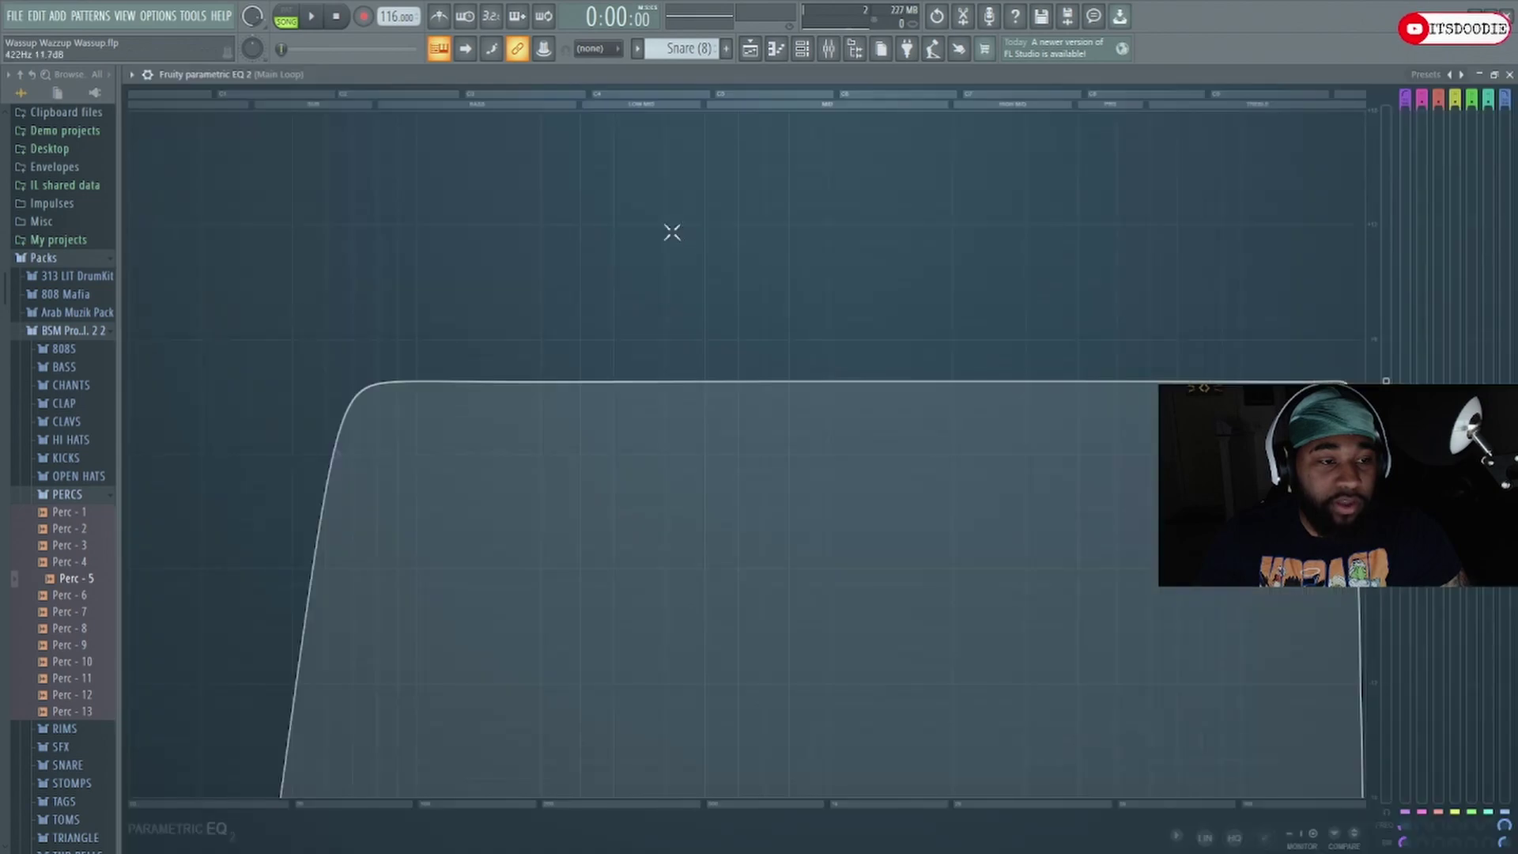
pyautogui.click(1479, 75)
pyautogui.click(1478, 74)
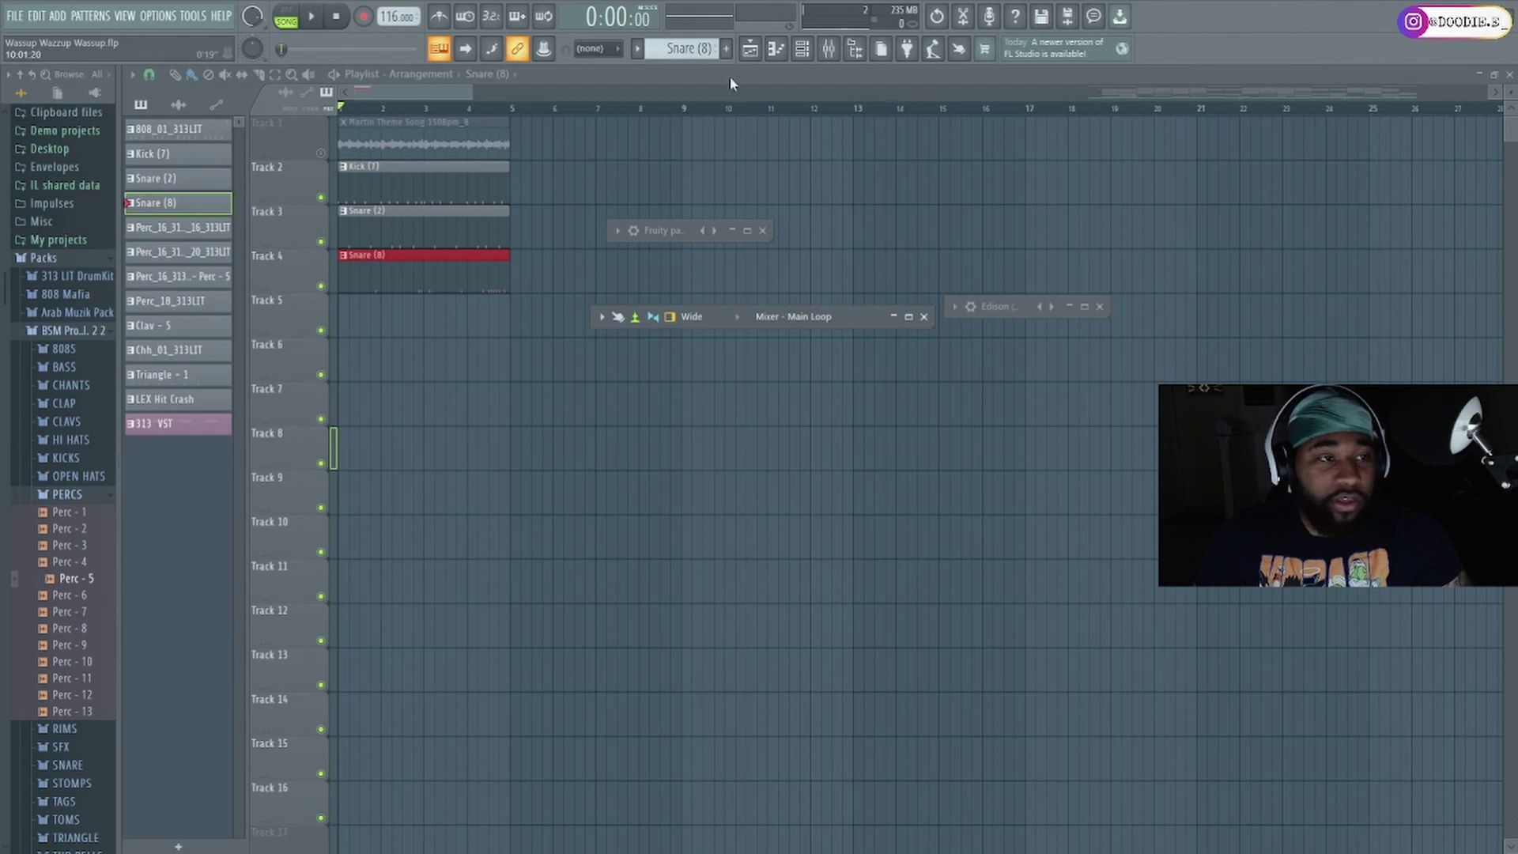
pyautogui.press('F12')
# - Play the kick and snares, and place the Perc_16_313LIT patterns ending in Perc_16_313LIT, Perc_20_313LIT and Perc - 5 at bar 1 of Tracks 5 to 7
pyautogui.press('space')
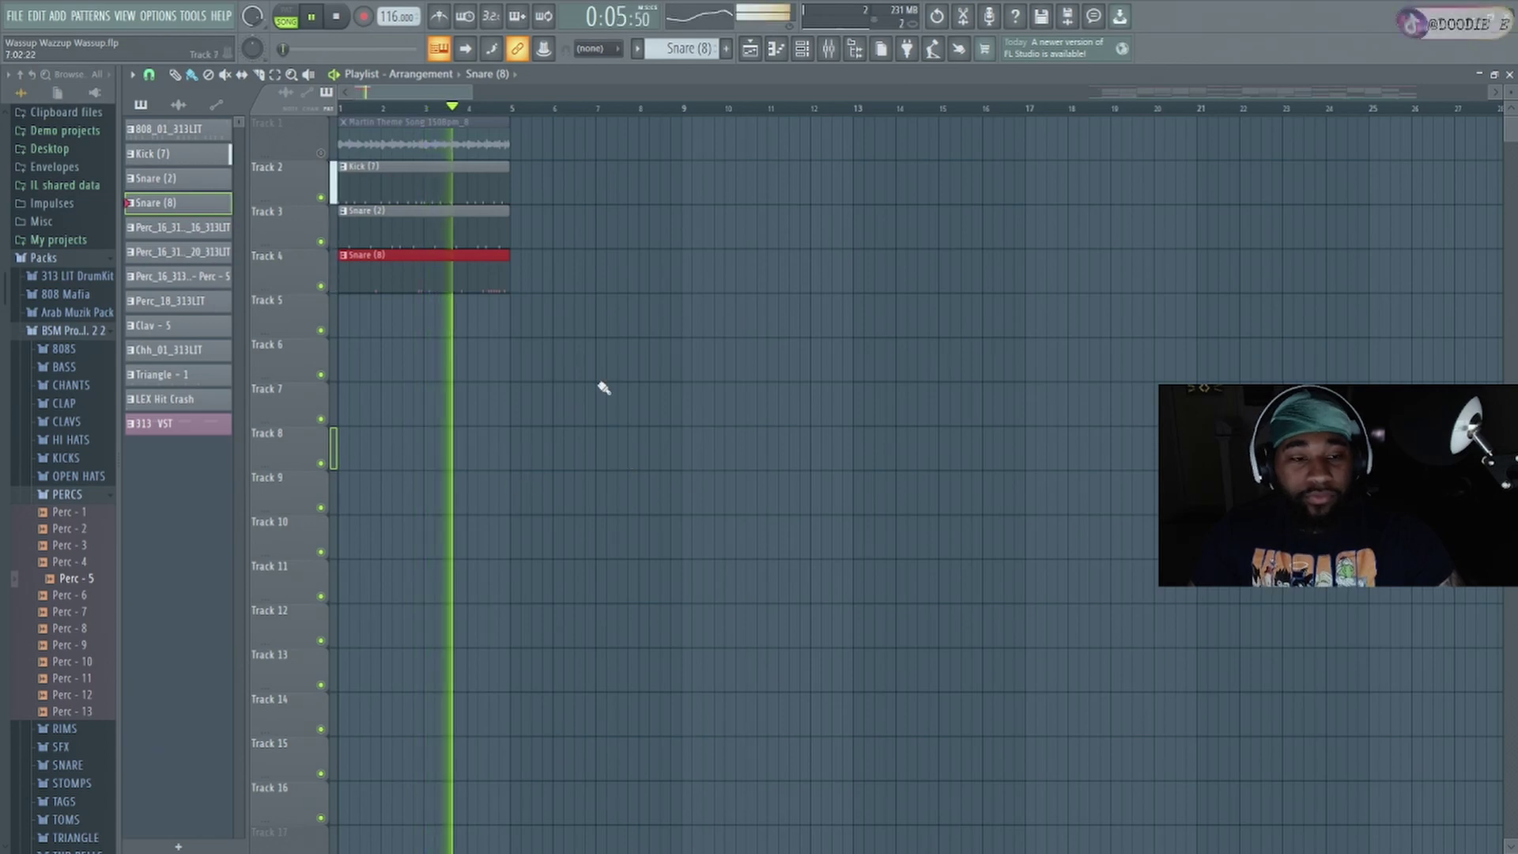
pyautogui.press('space')
pyautogui.moveTo(196, 236); pyautogui.dragTo(345, 301)
pyautogui.moveTo(378, 365); pyautogui.dragTo(339, 373)
pyautogui.click(176, 276)
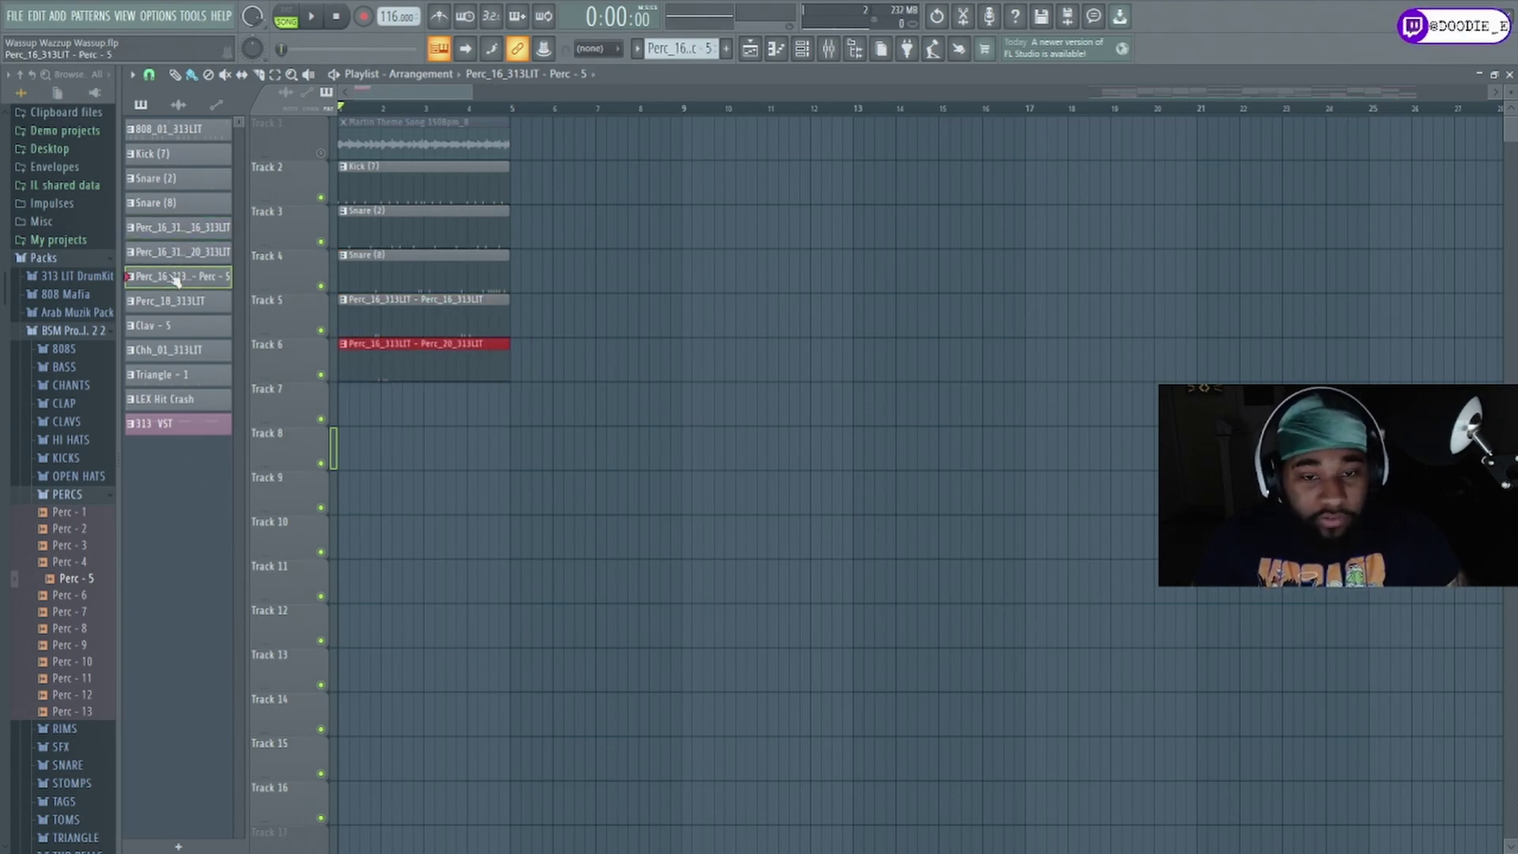
pyautogui.click(365, 397)
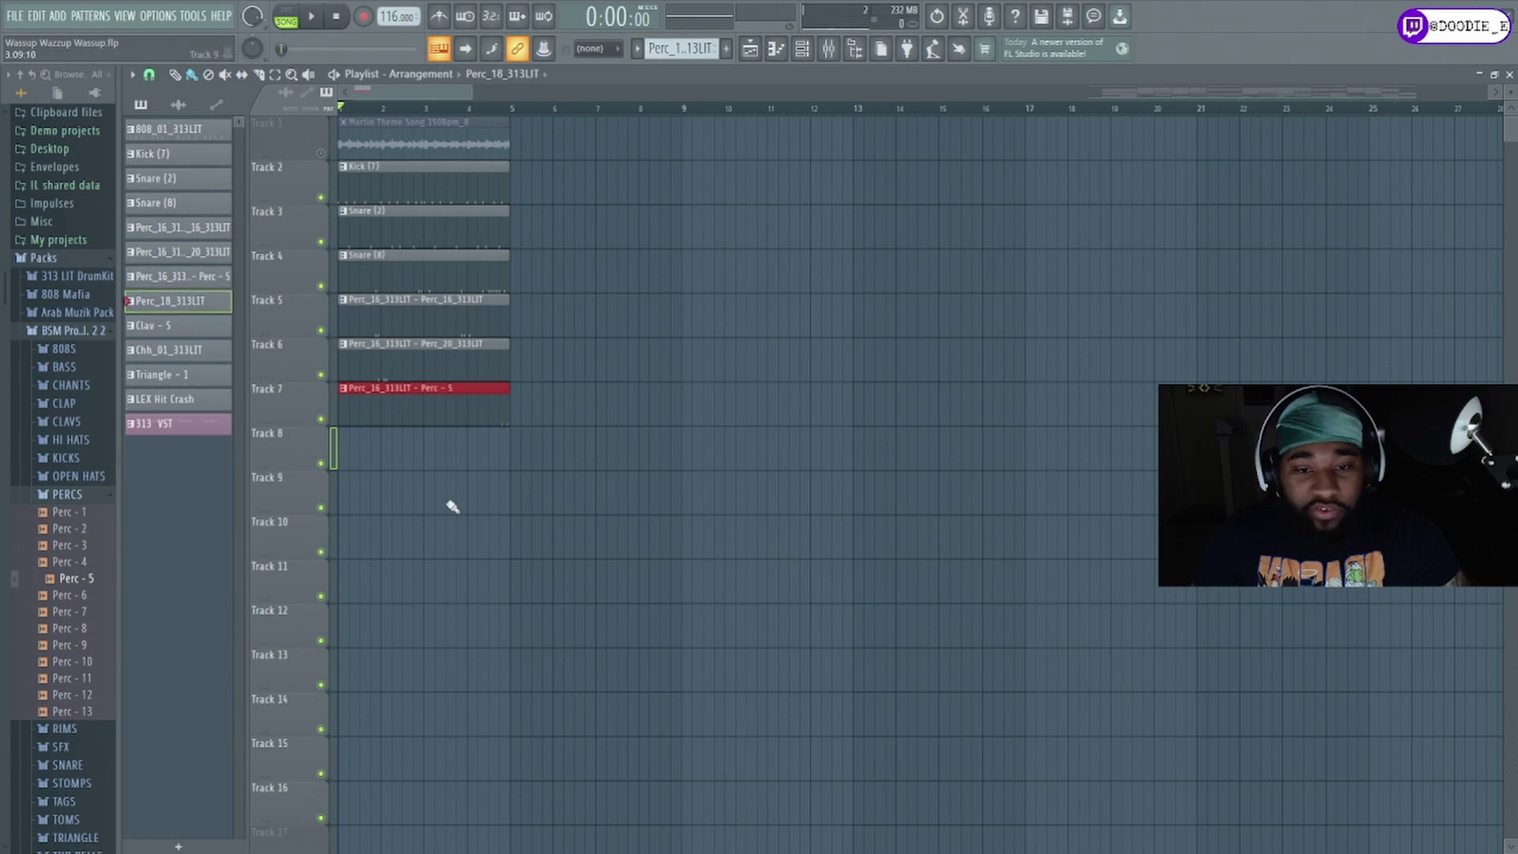
# - Place Perc_18_313LIT on Track 8 and Clav - 5 on Track 9 at bar 1, and play the drums
pyautogui.moveTo(361, 449); pyautogui.dragTo(344, 448)
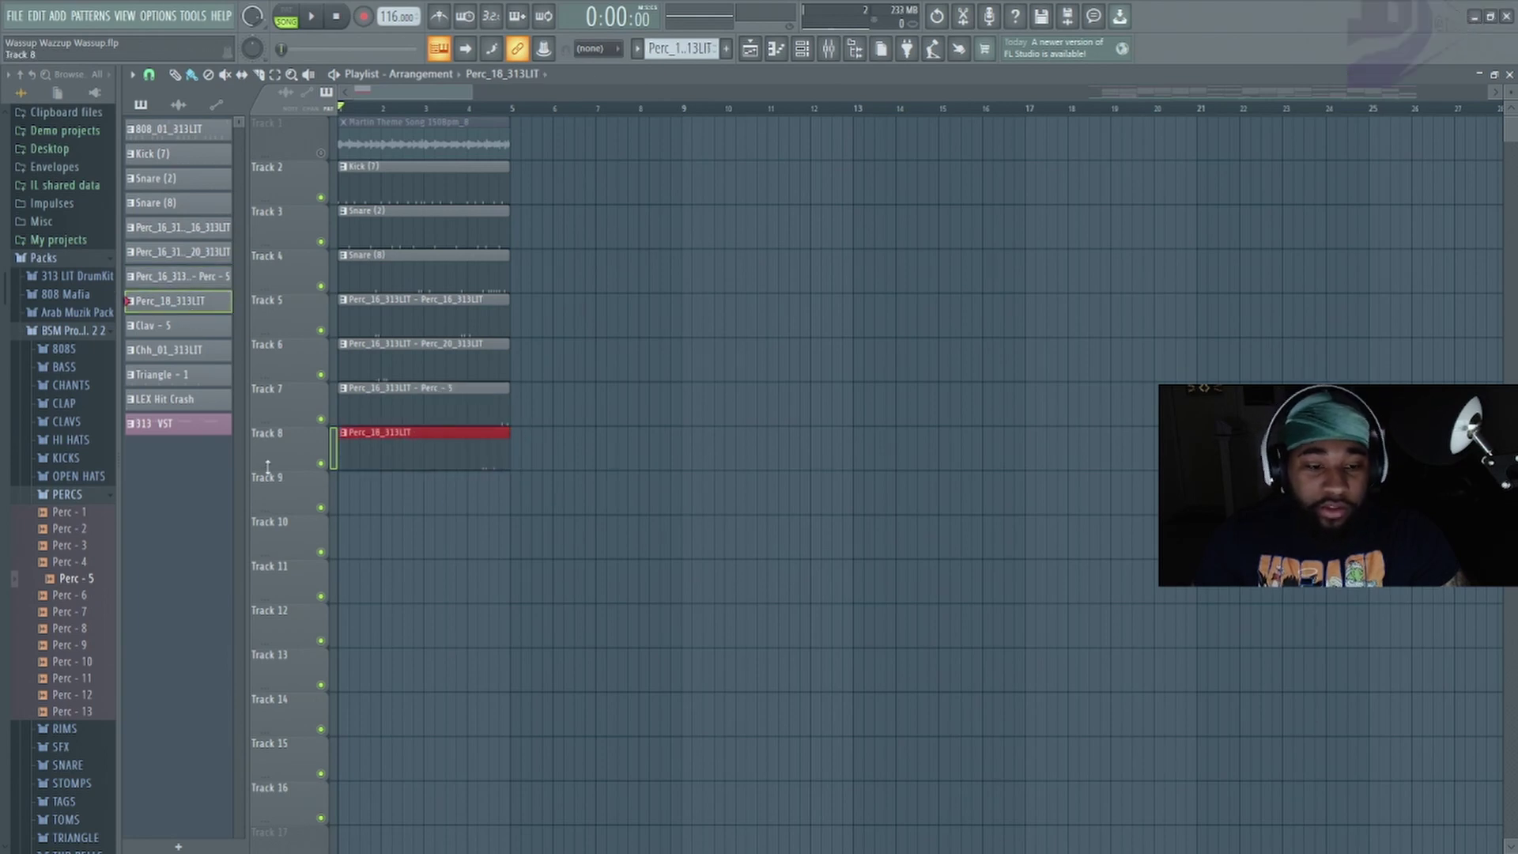
pyautogui.click(188, 330)
pyautogui.click(364, 496)
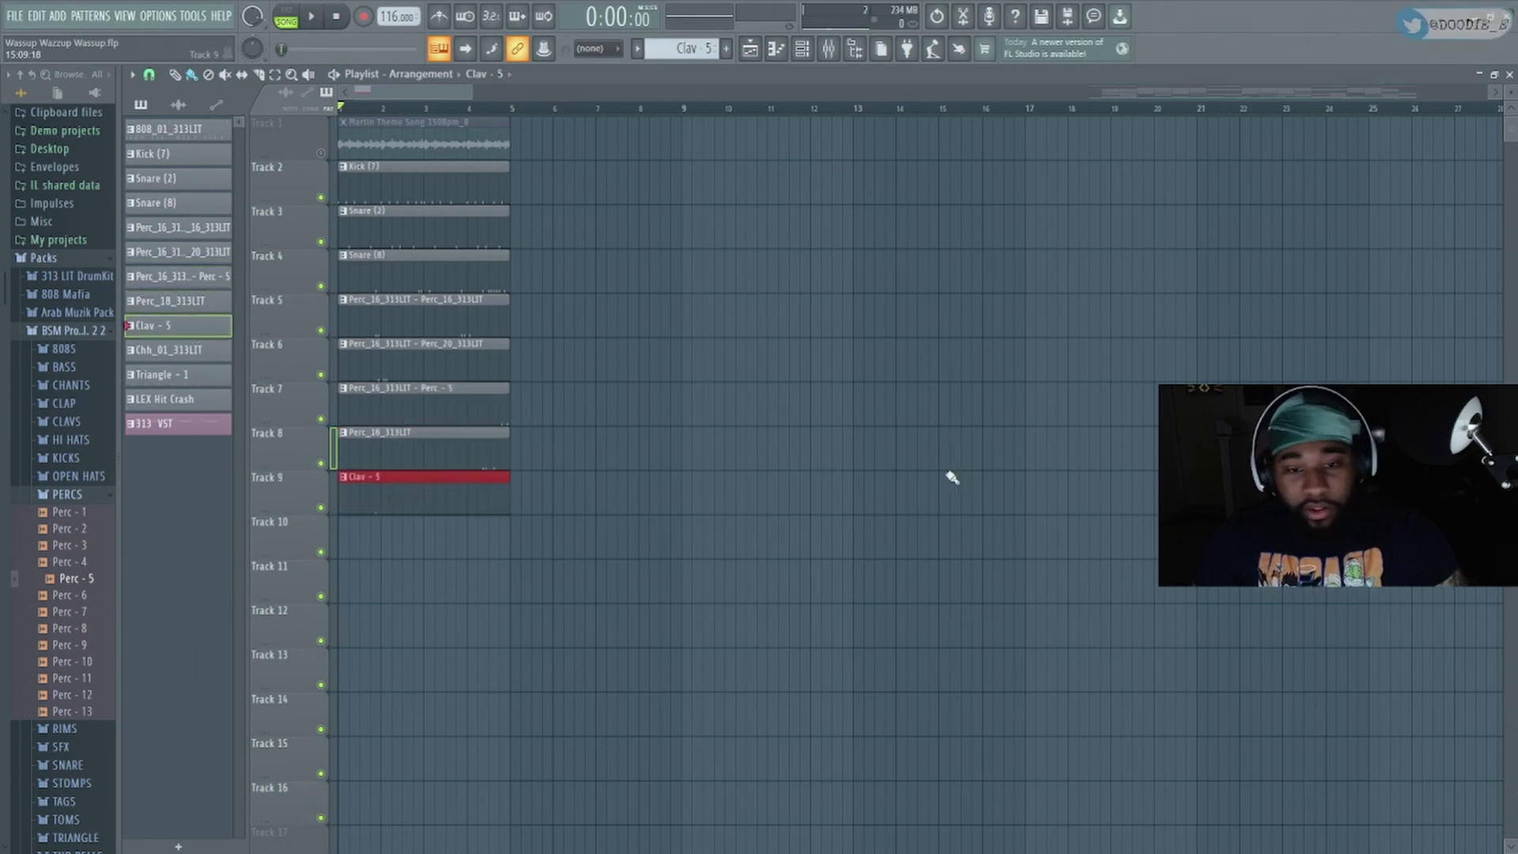
pyautogui.press('space')
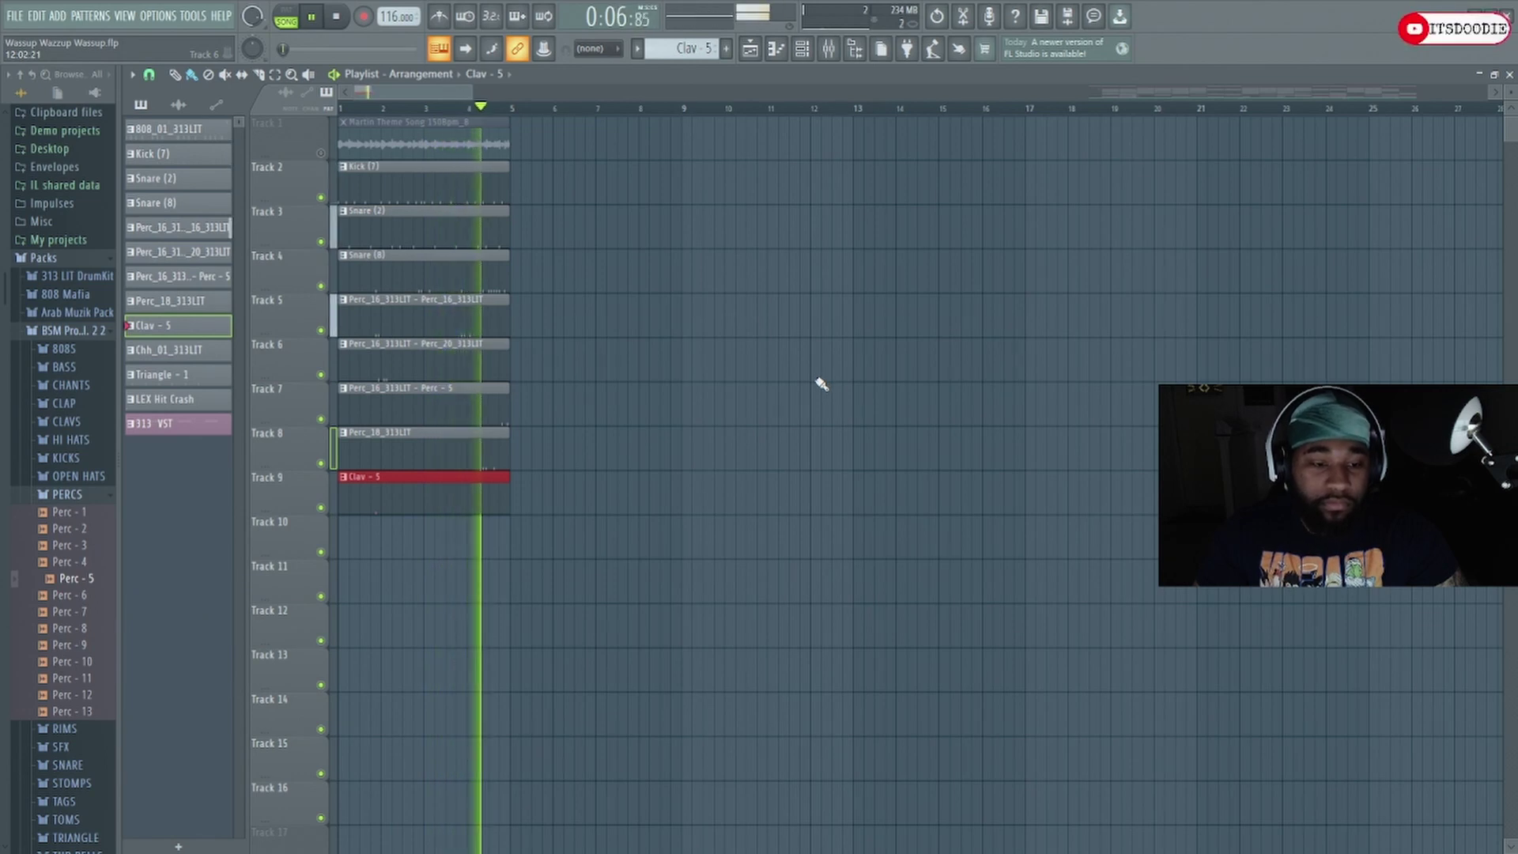
pyautogui.press('space')
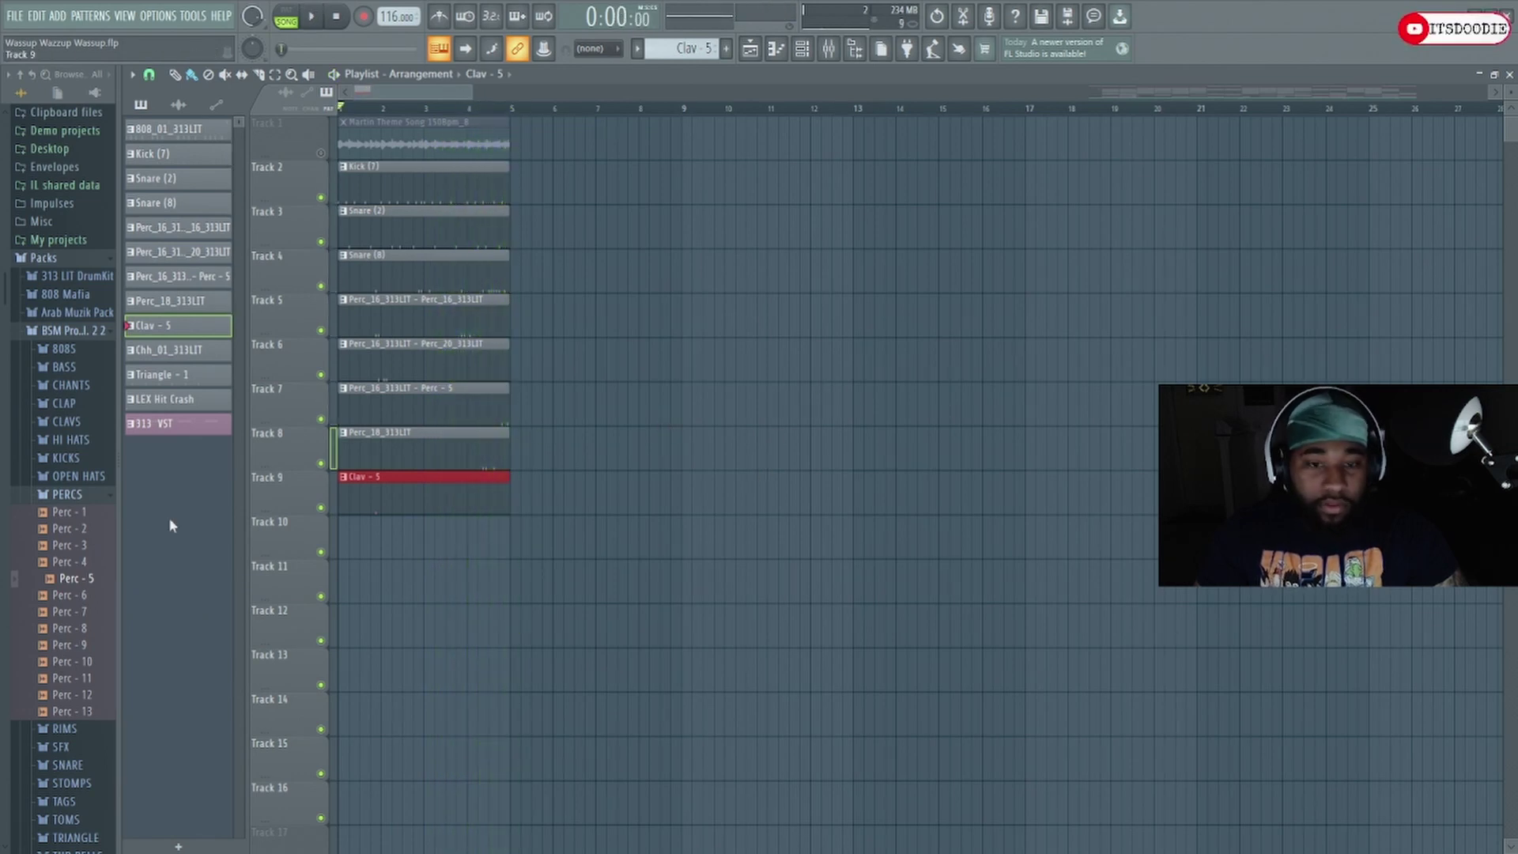
# - Place the Chh_01_313LIT hi-hat pattern at bar 1 of Track 10 and play it with the drums
pyautogui.click(200, 354)
pyautogui.click(373, 524)
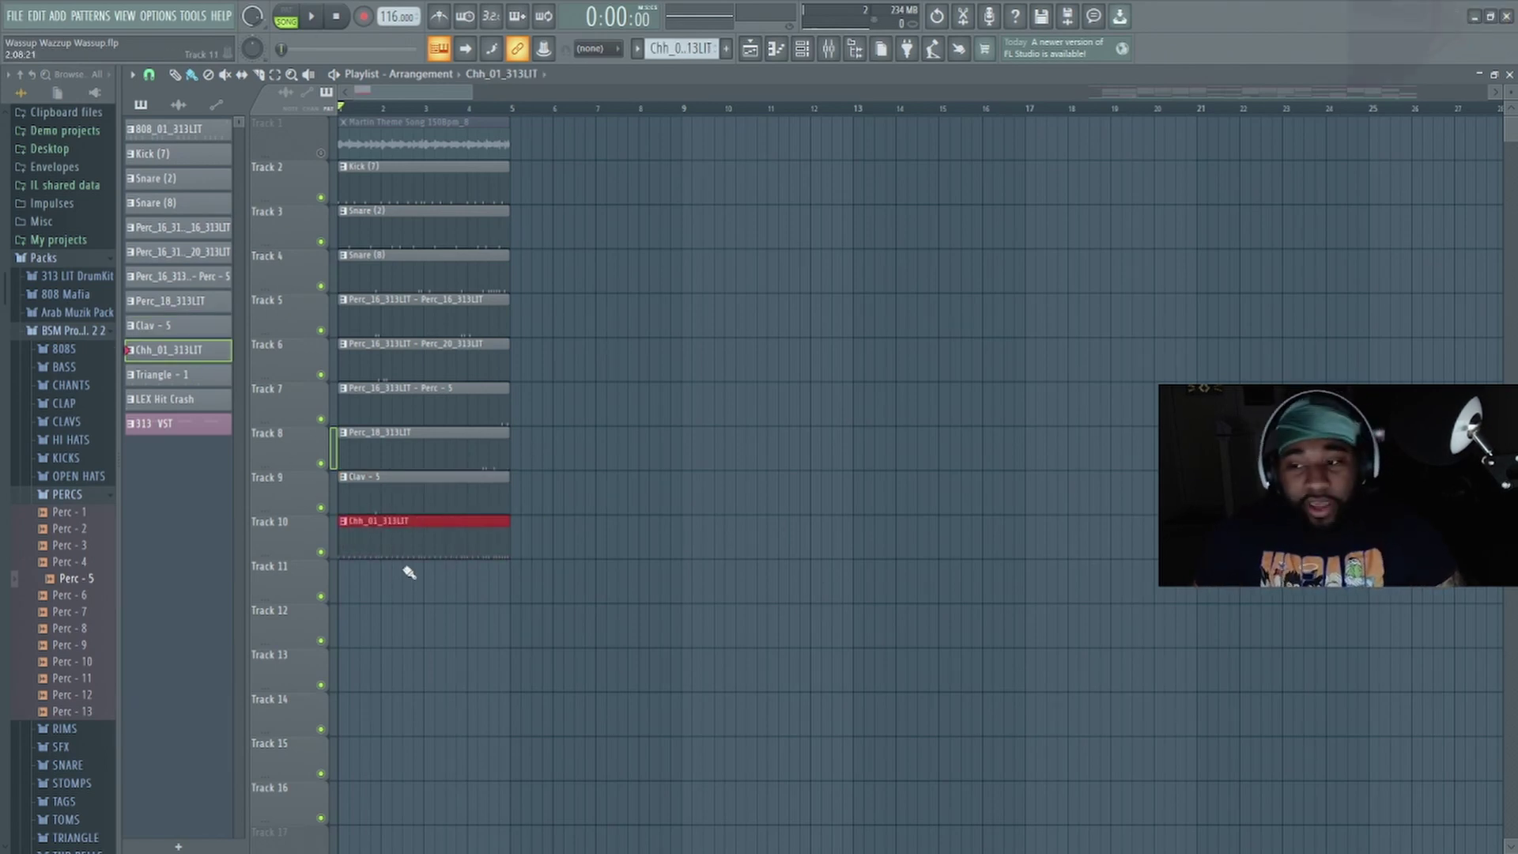
pyautogui.press('space')
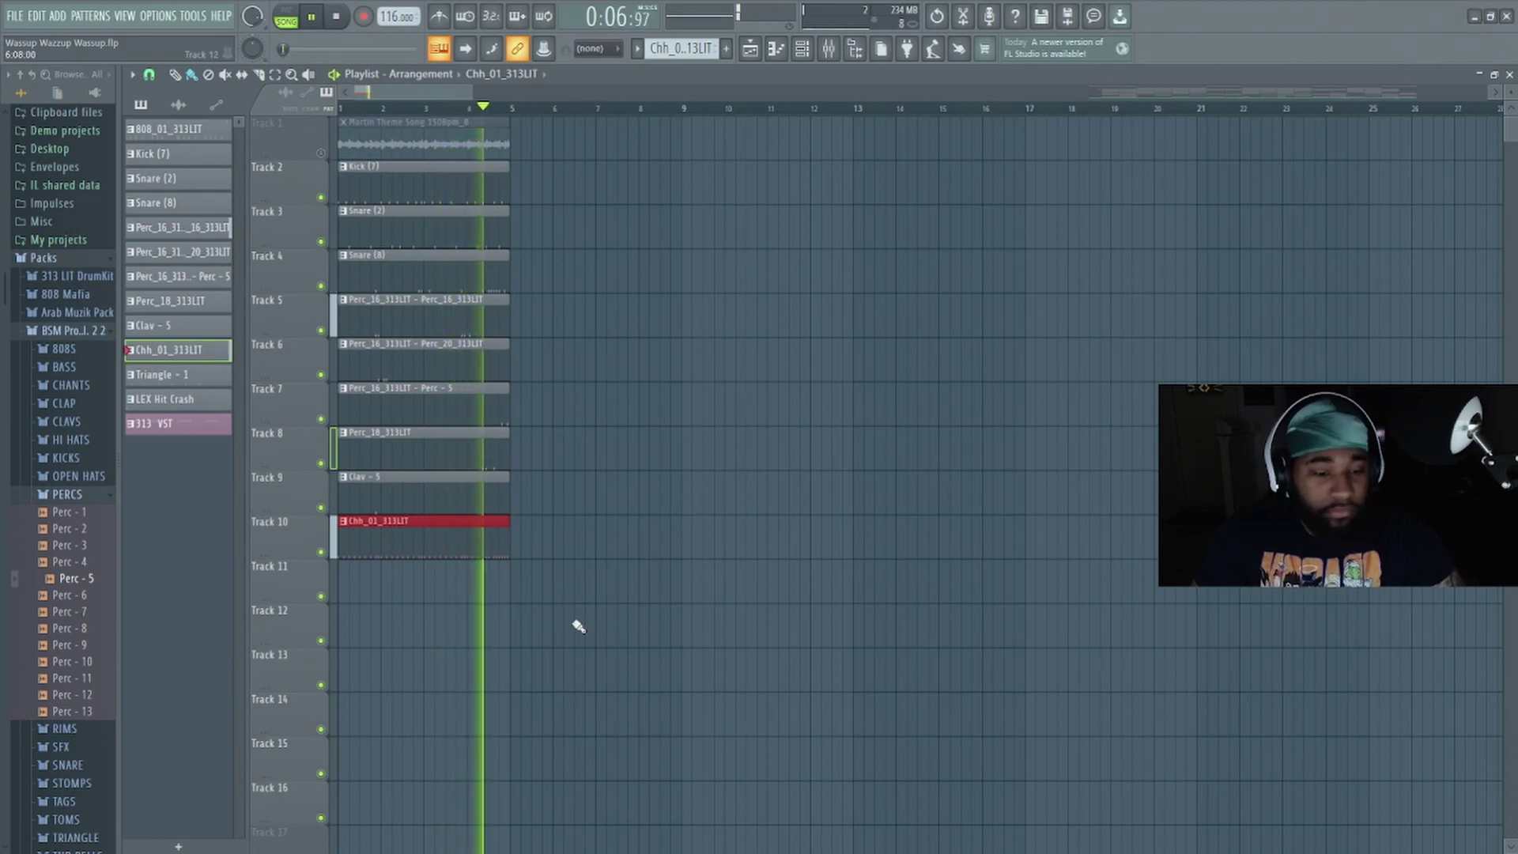
pyautogui.press('space')
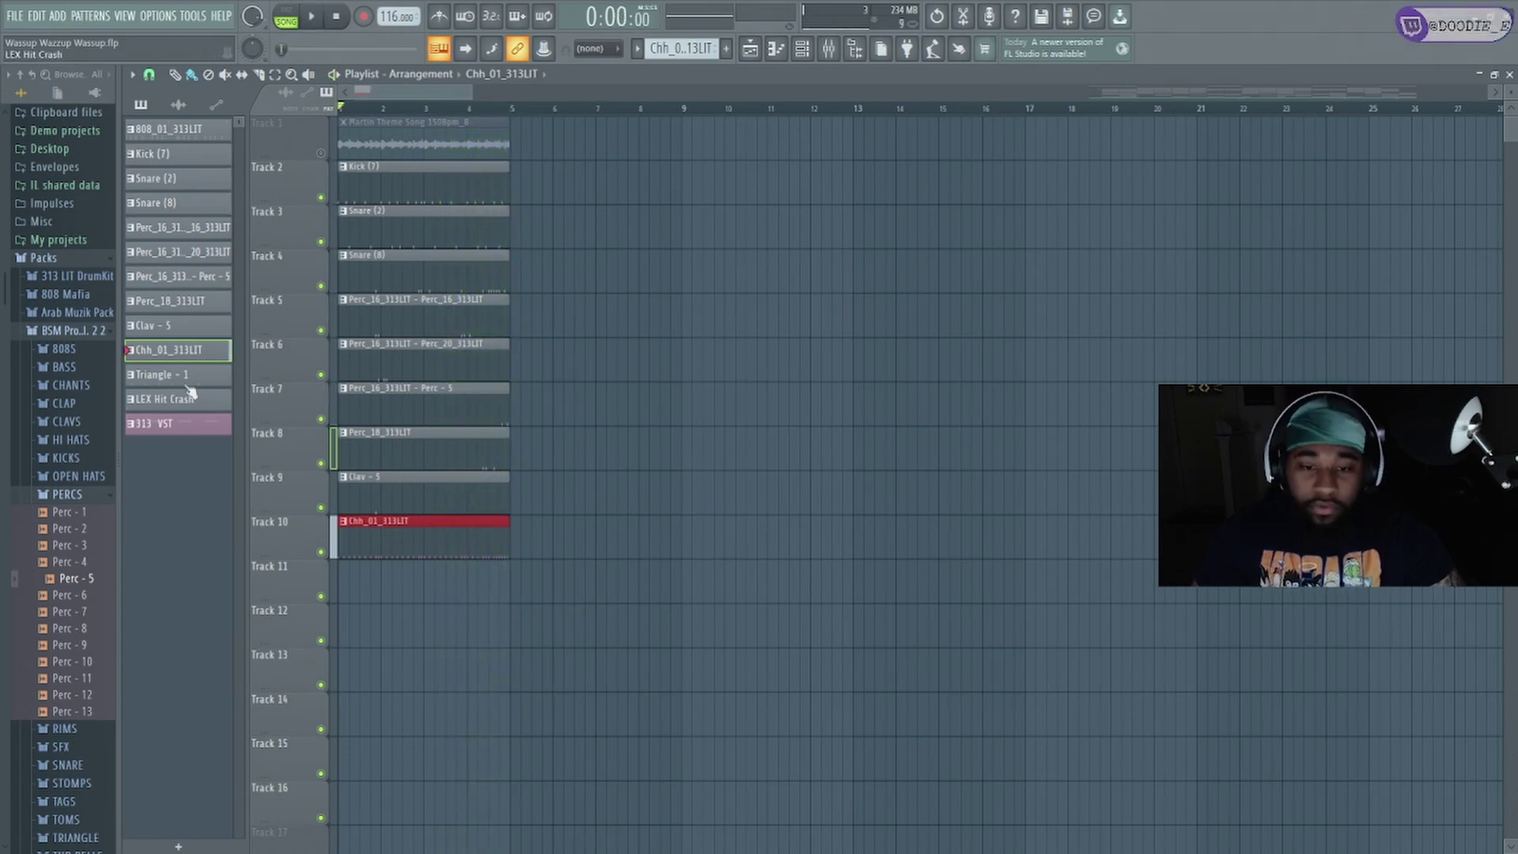
# - Place Triangle - 1 on Track 11 and LEX Hit Crash on Track 12 at bar 1, playing the arrangement
pyautogui.moveTo(430, 589); pyautogui.dragTo(378, 586)
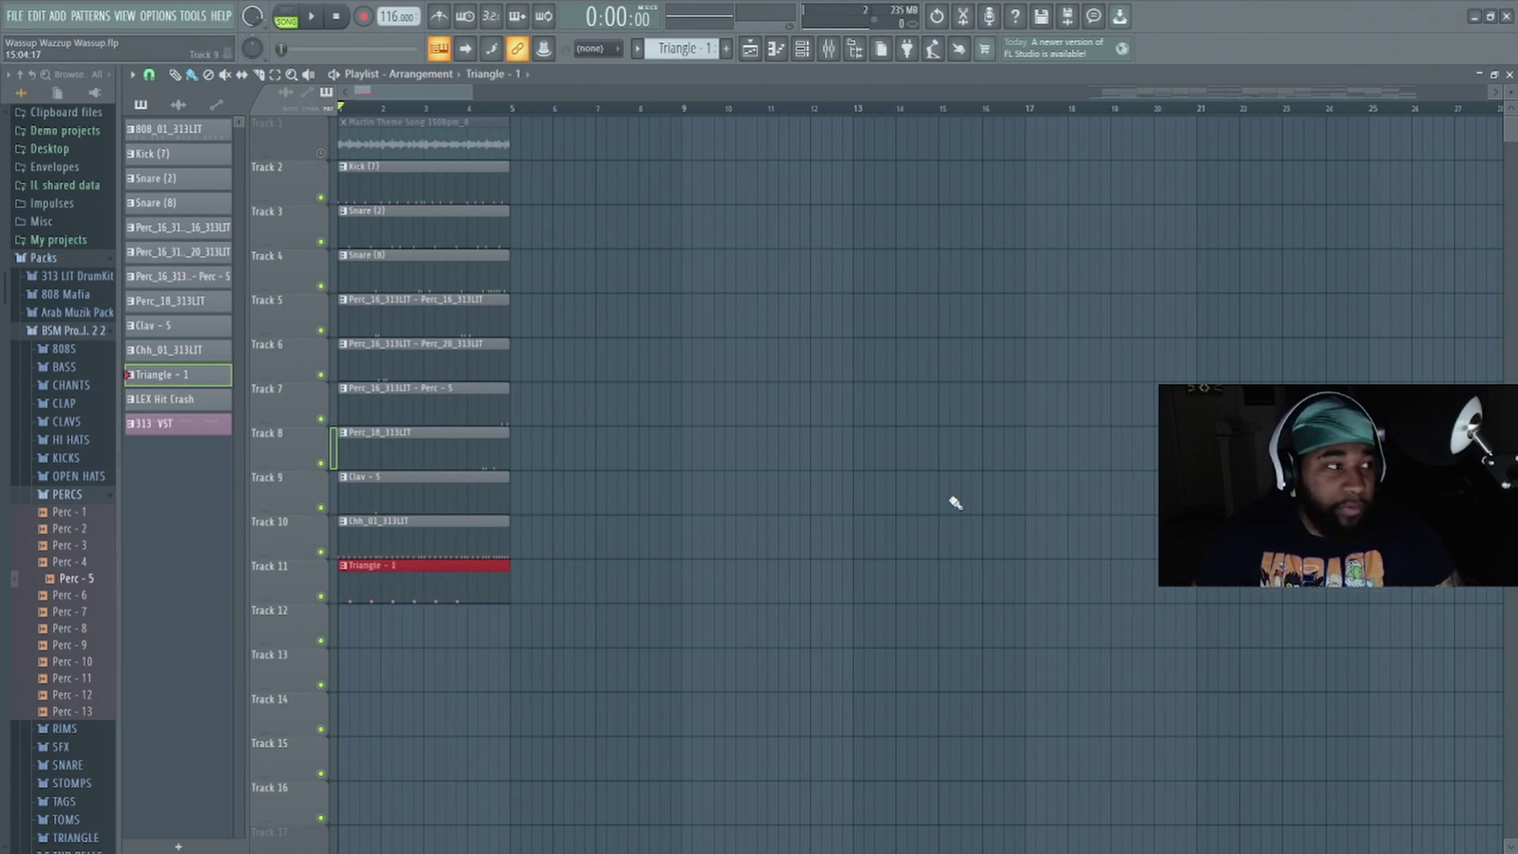
pyautogui.press('space')
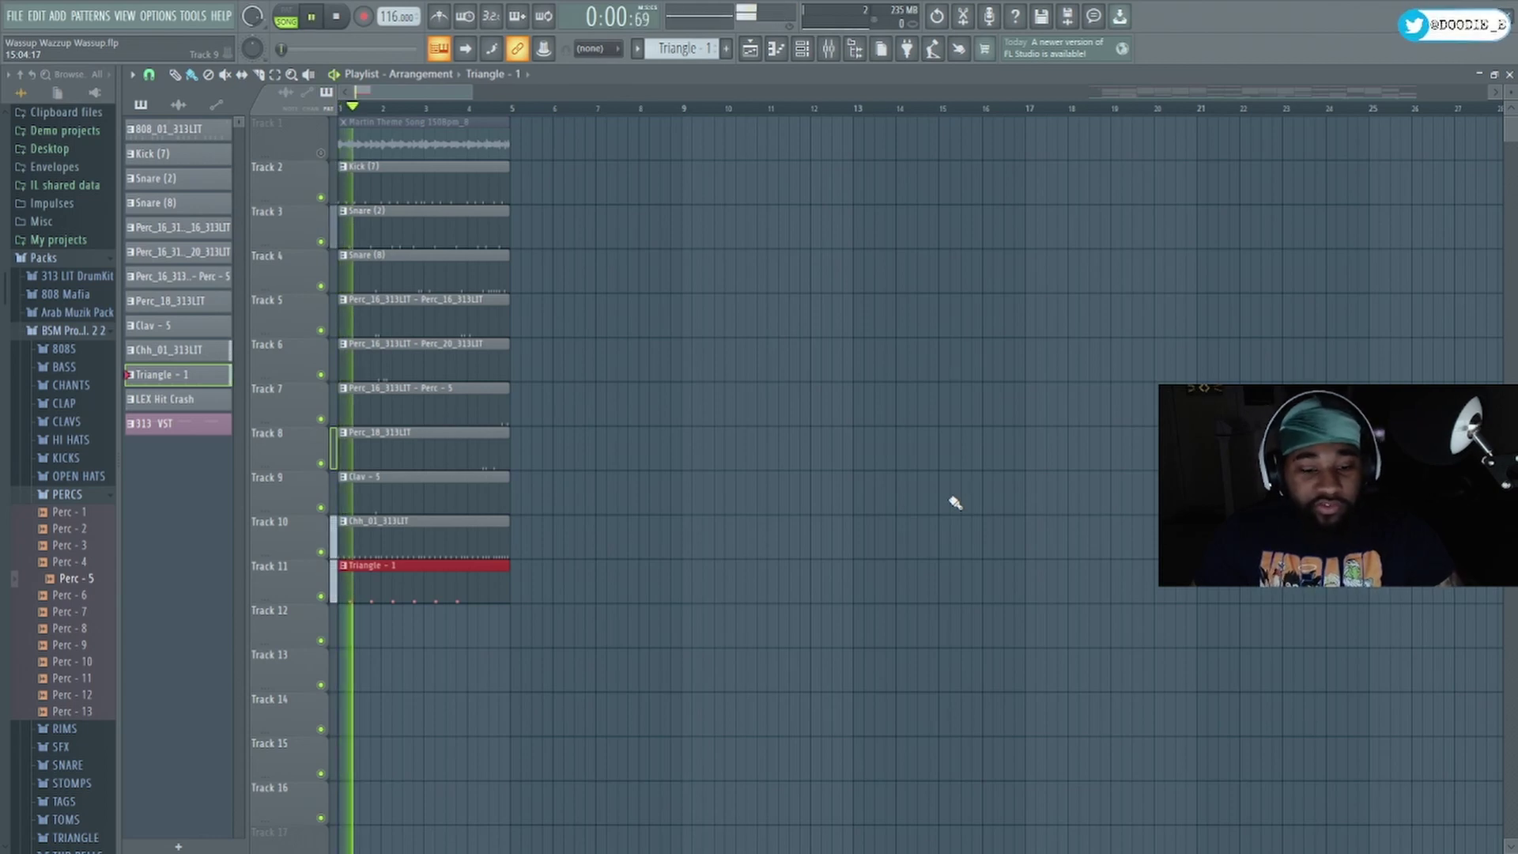
pyautogui.click(176, 400)
pyautogui.moveTo(407, 624)
pyautogui.mouseDown()
pyautogui.moveTo(424, 627)
pyautogui.moveTo(406, 627)
pyautogui.mouseUp()
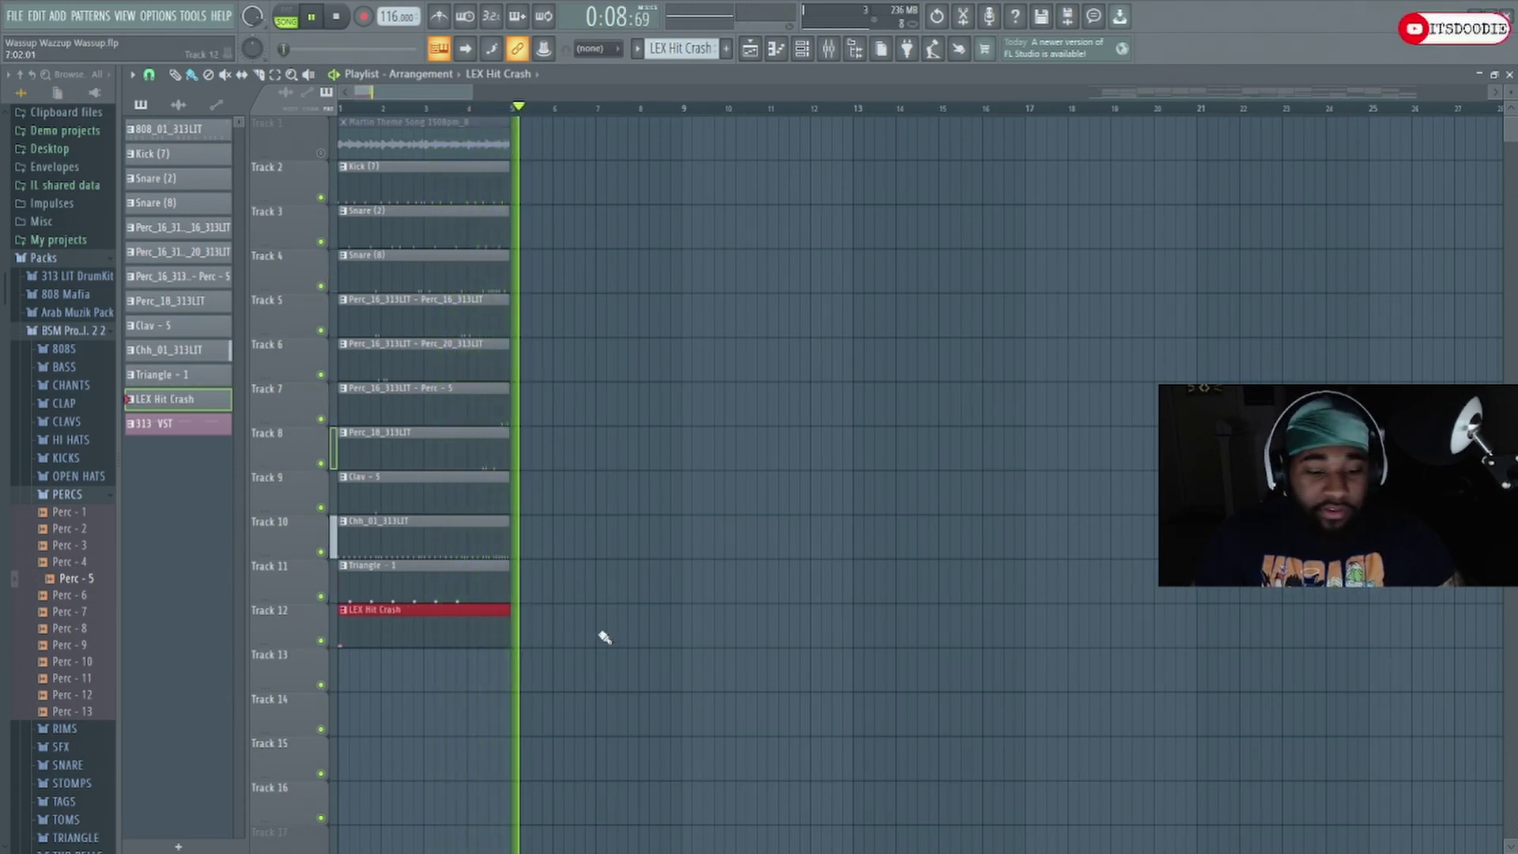
pyautogui.press('space')
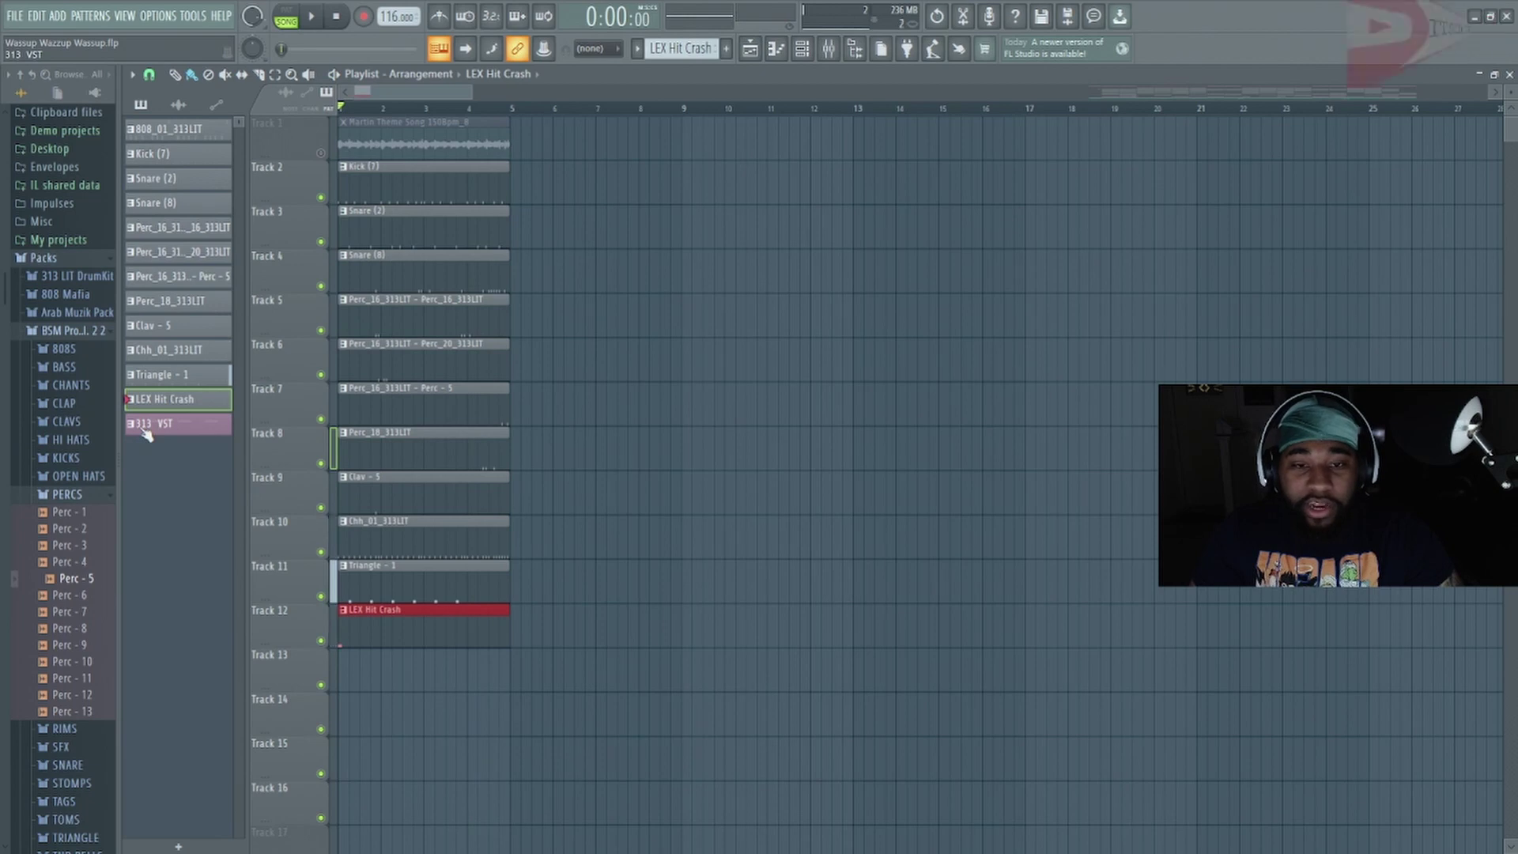
# - Examine the 313 VST pattern's notes in the piano roll and its 313 LIT VST instrument from the channel rack
pyautogui.click(146, 427)
pyautogui.press('F7')
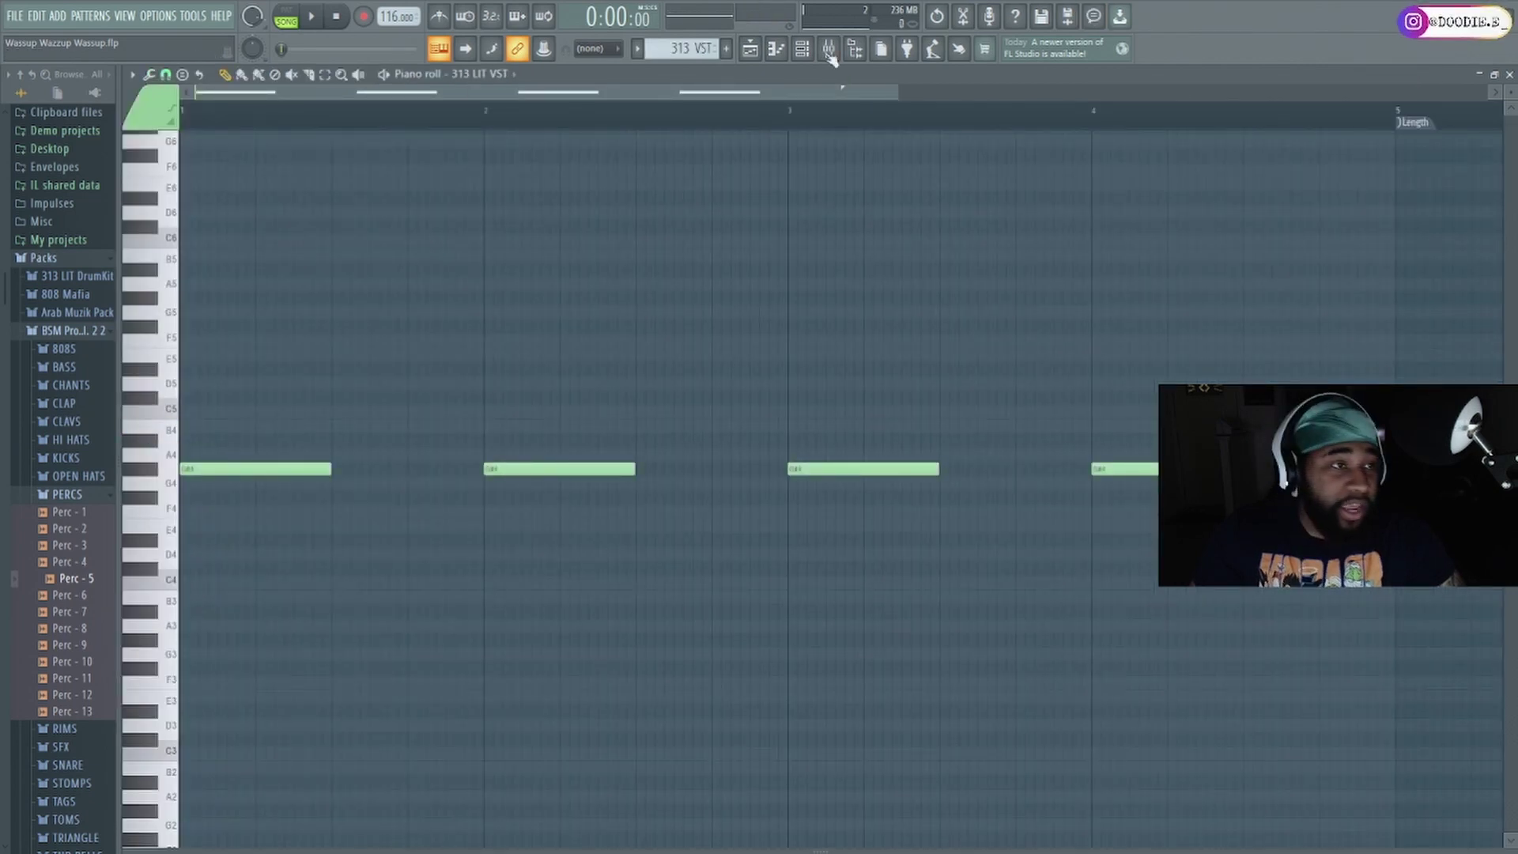
pyautogui.click(803, 52)
pyautogui.click(252, 397)
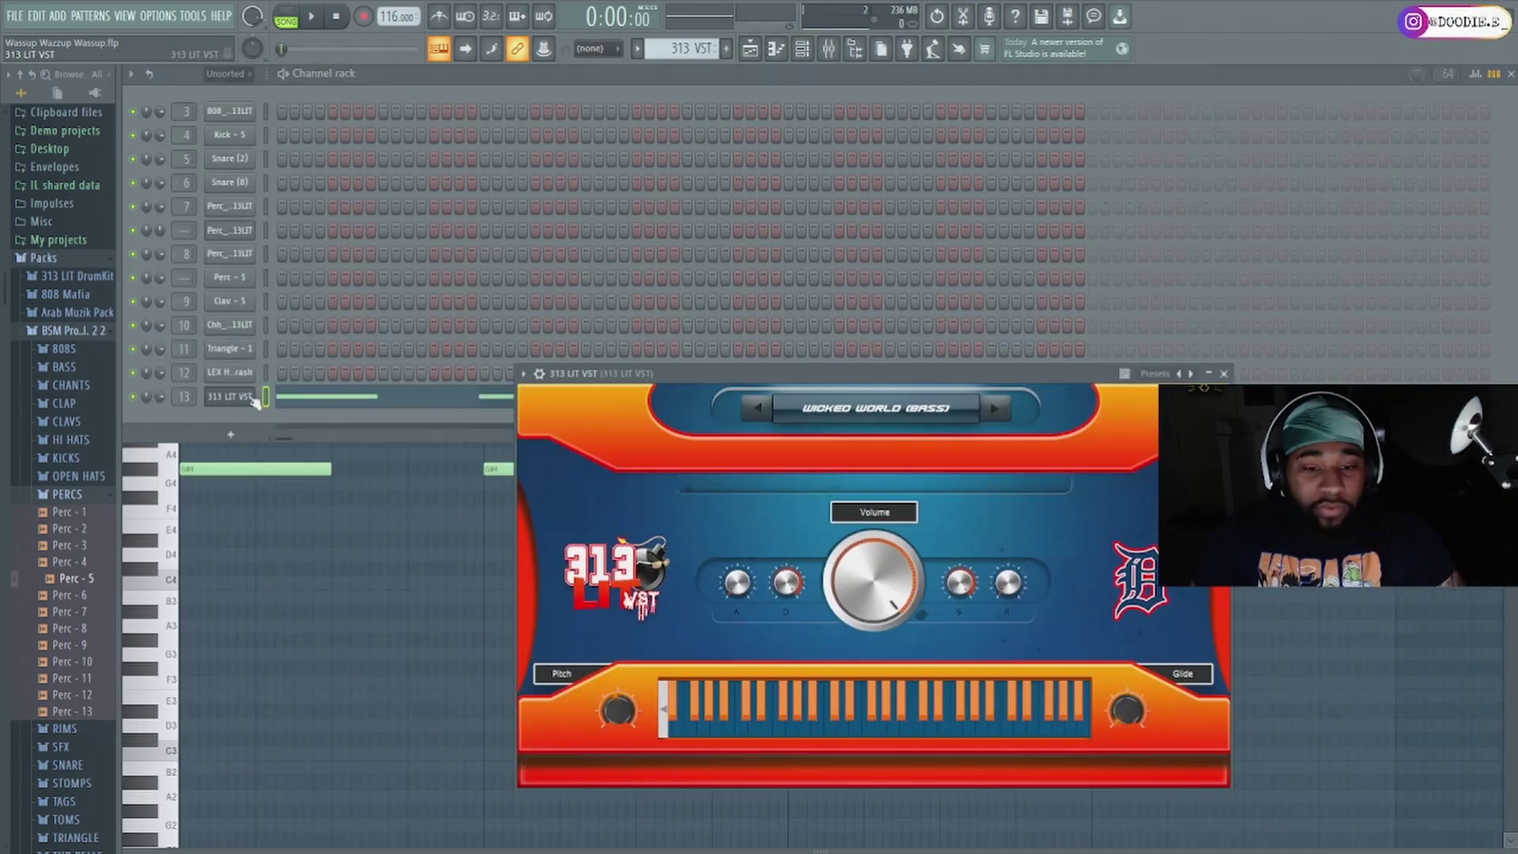
pyautogui.moveTo(895, 388); pyautogui.dragTo(762, 238)
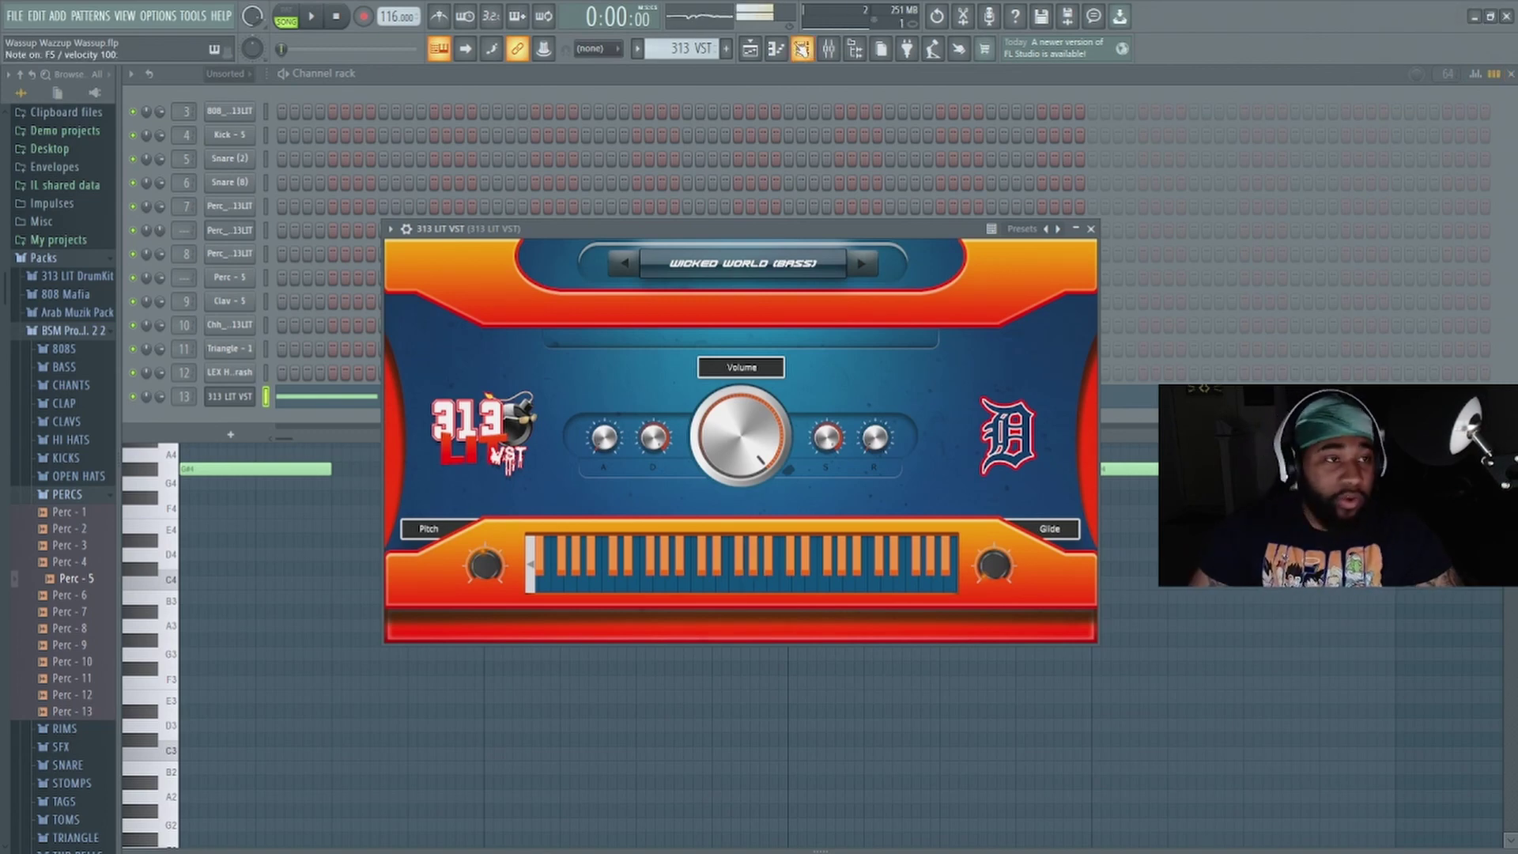
# - Return to the playlist, place the 313 VST pattern at bar 1 of Track 13 and play the arrangement
pyautogui.click(785, 57)
pyautogui.click(751, 52)
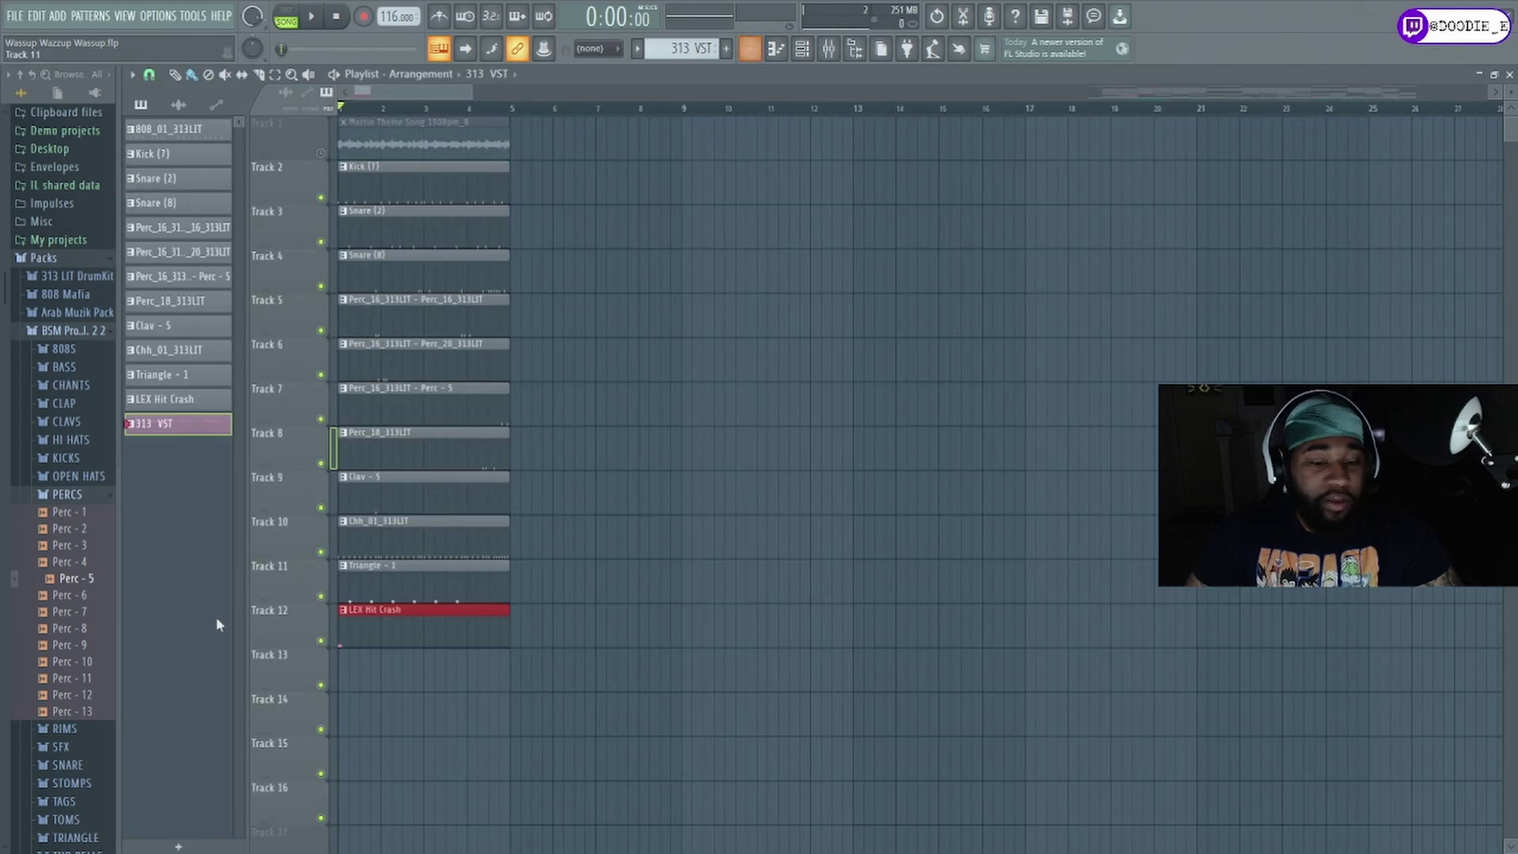
pyautogui.click(353, 664)
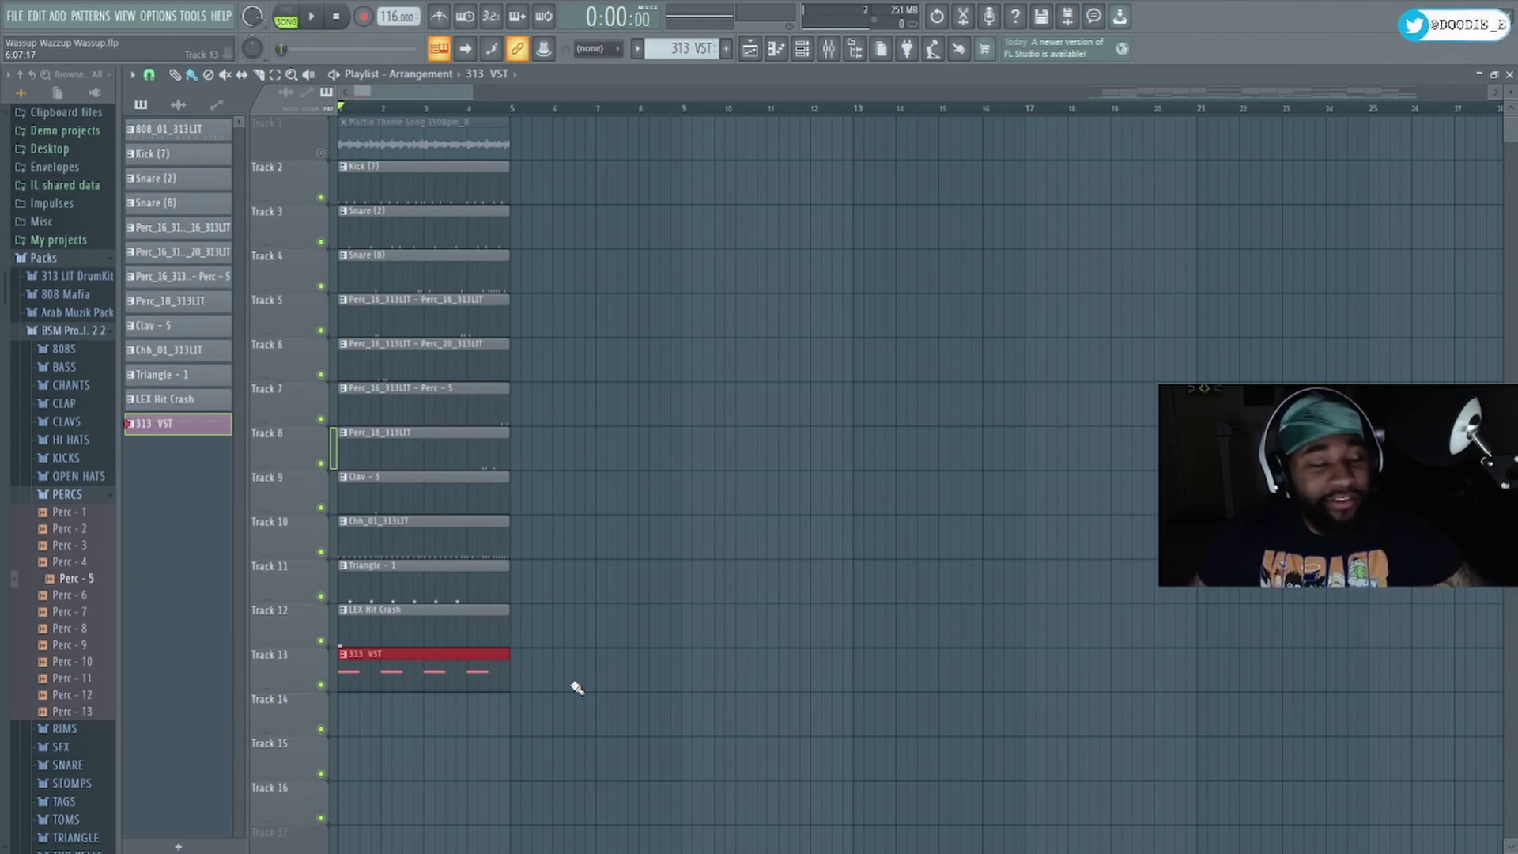
pyautogui.press('space')
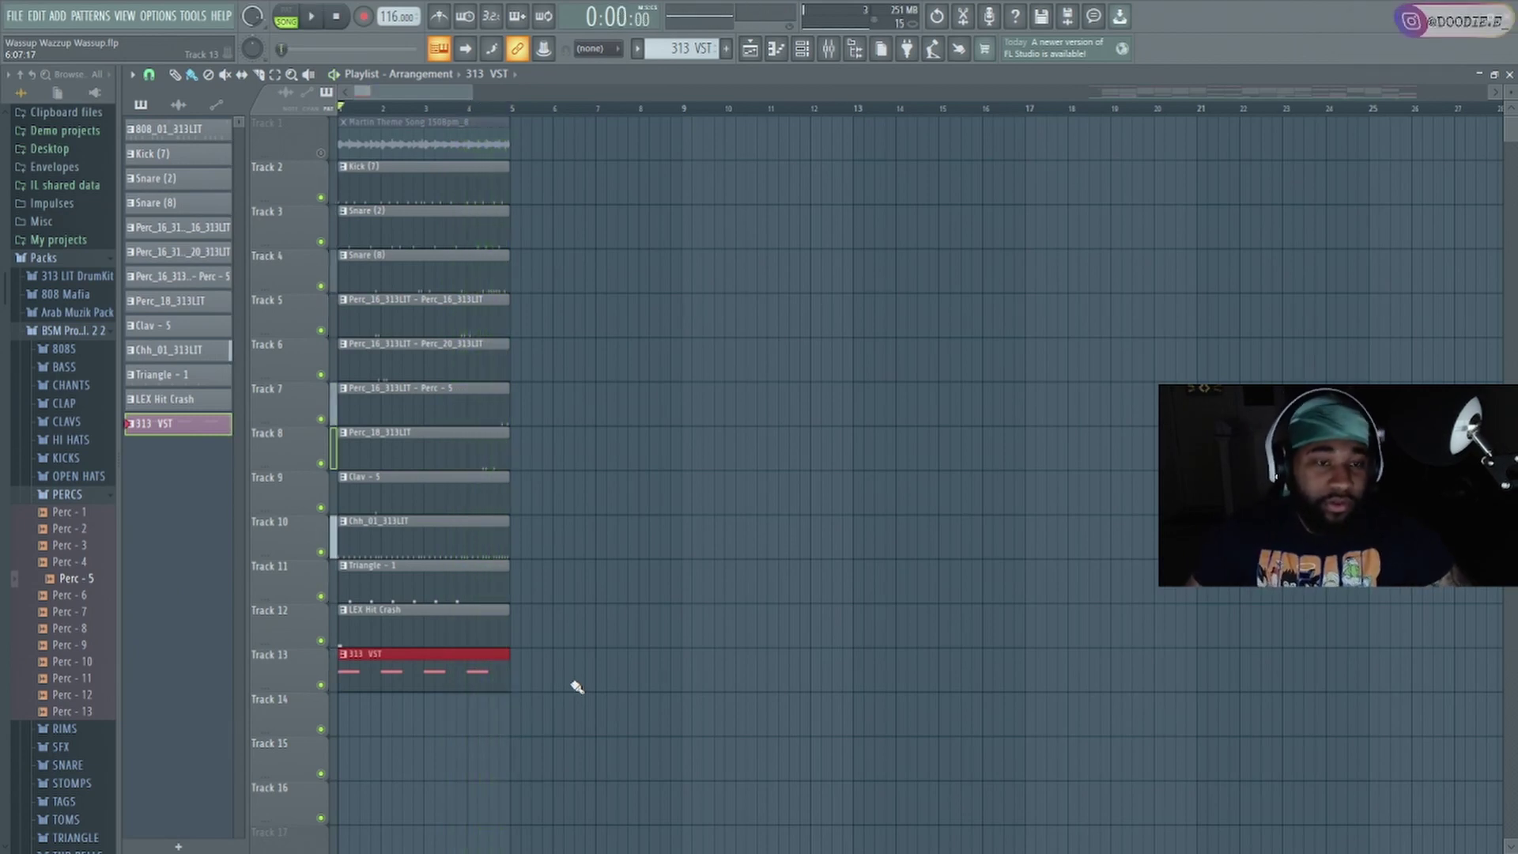
pyautogui.press('space')
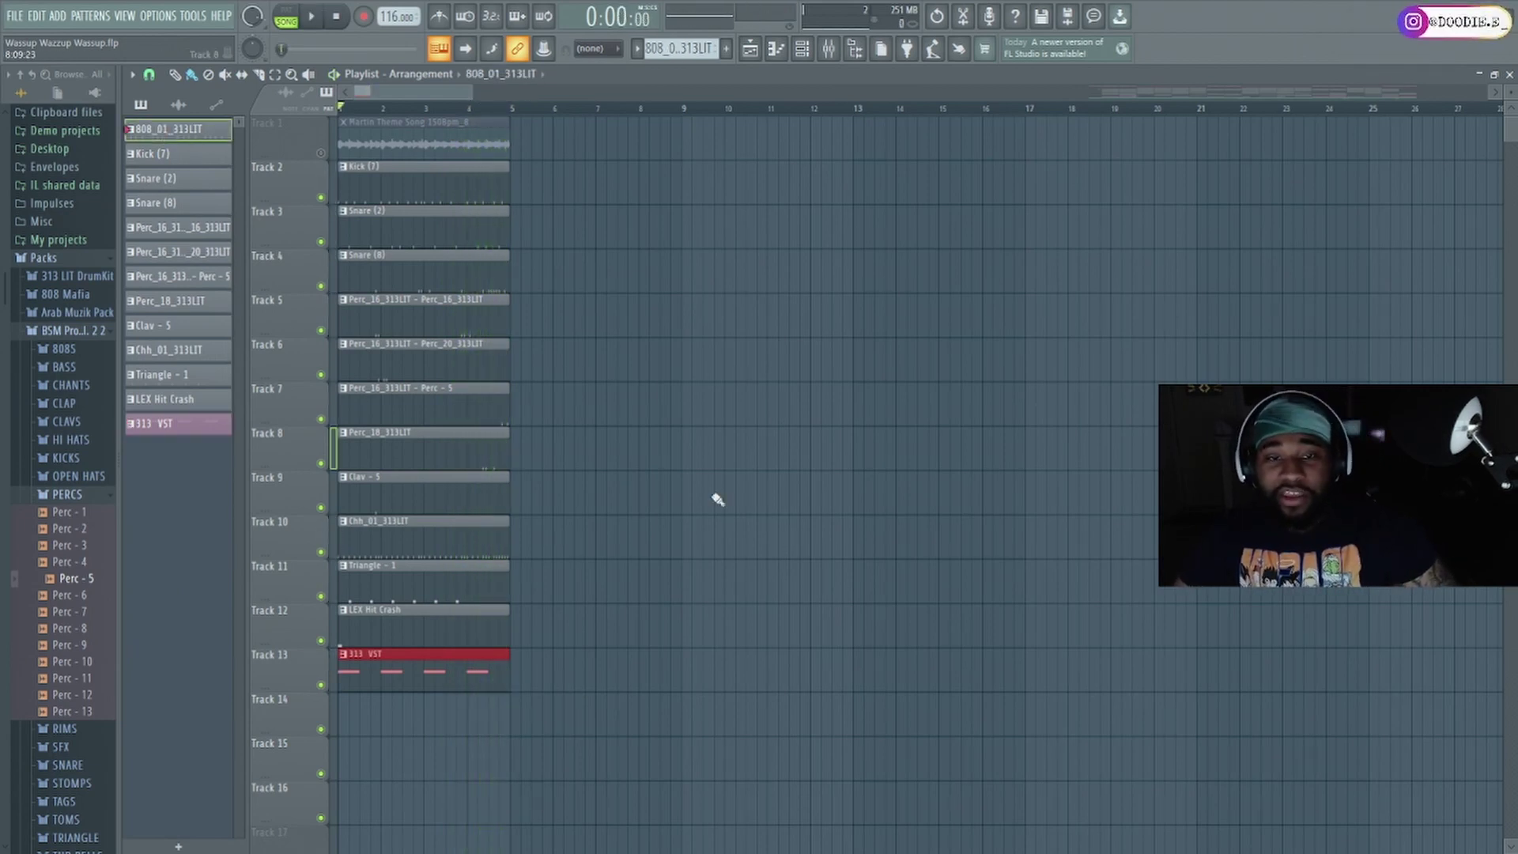
# - Place the 808_01_313LIT pattern at bar 1 of Track 14, remove the 313 VST clip from Track 13 and play the arrangement
pyautogui.click(376, 713)
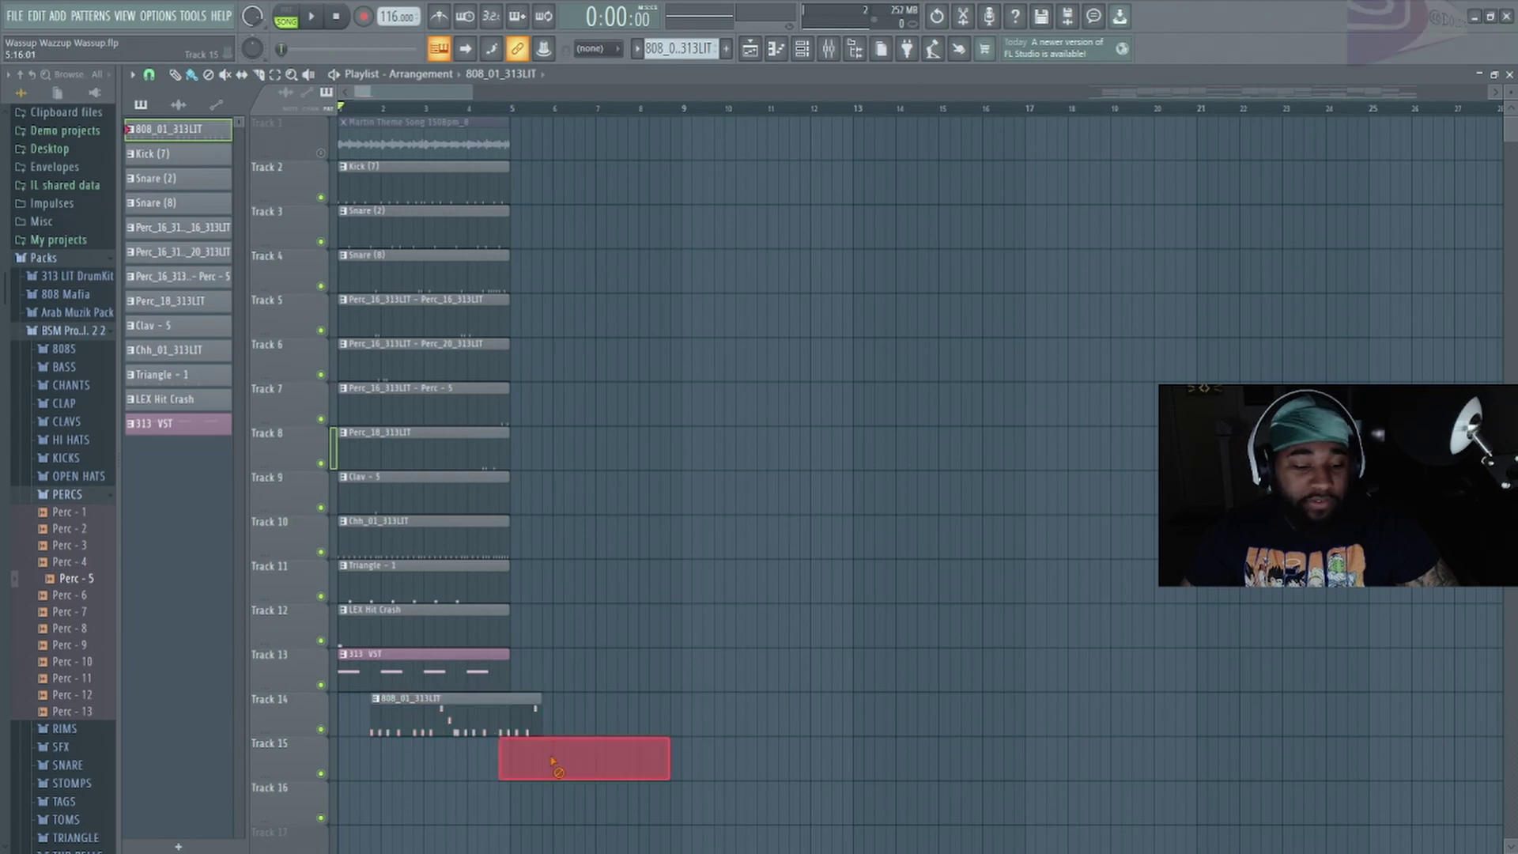
pyautogui.rightClick(424, 672)
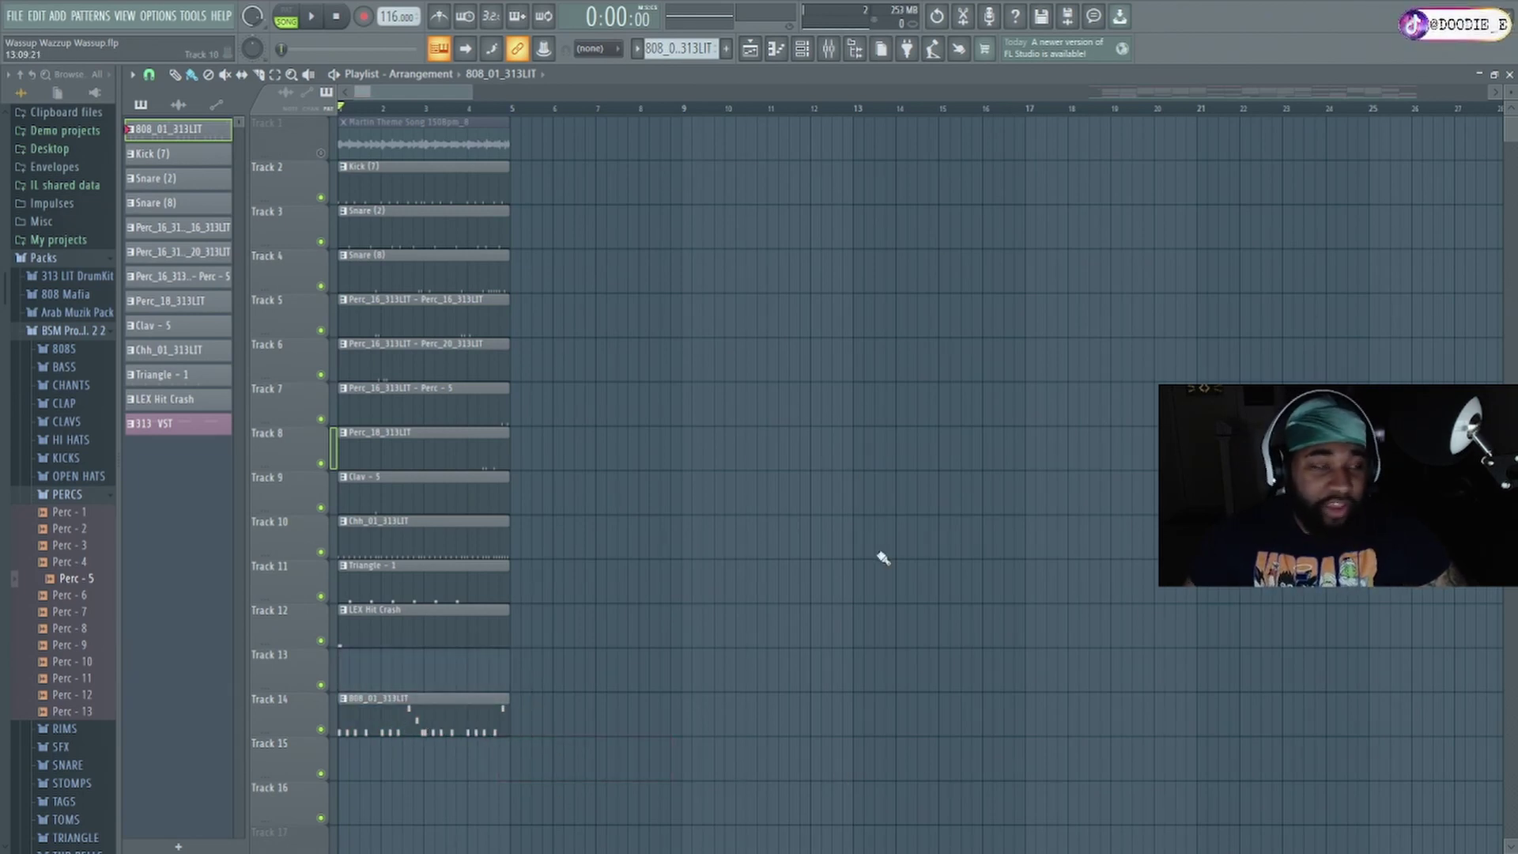
pyautogui.press('space')
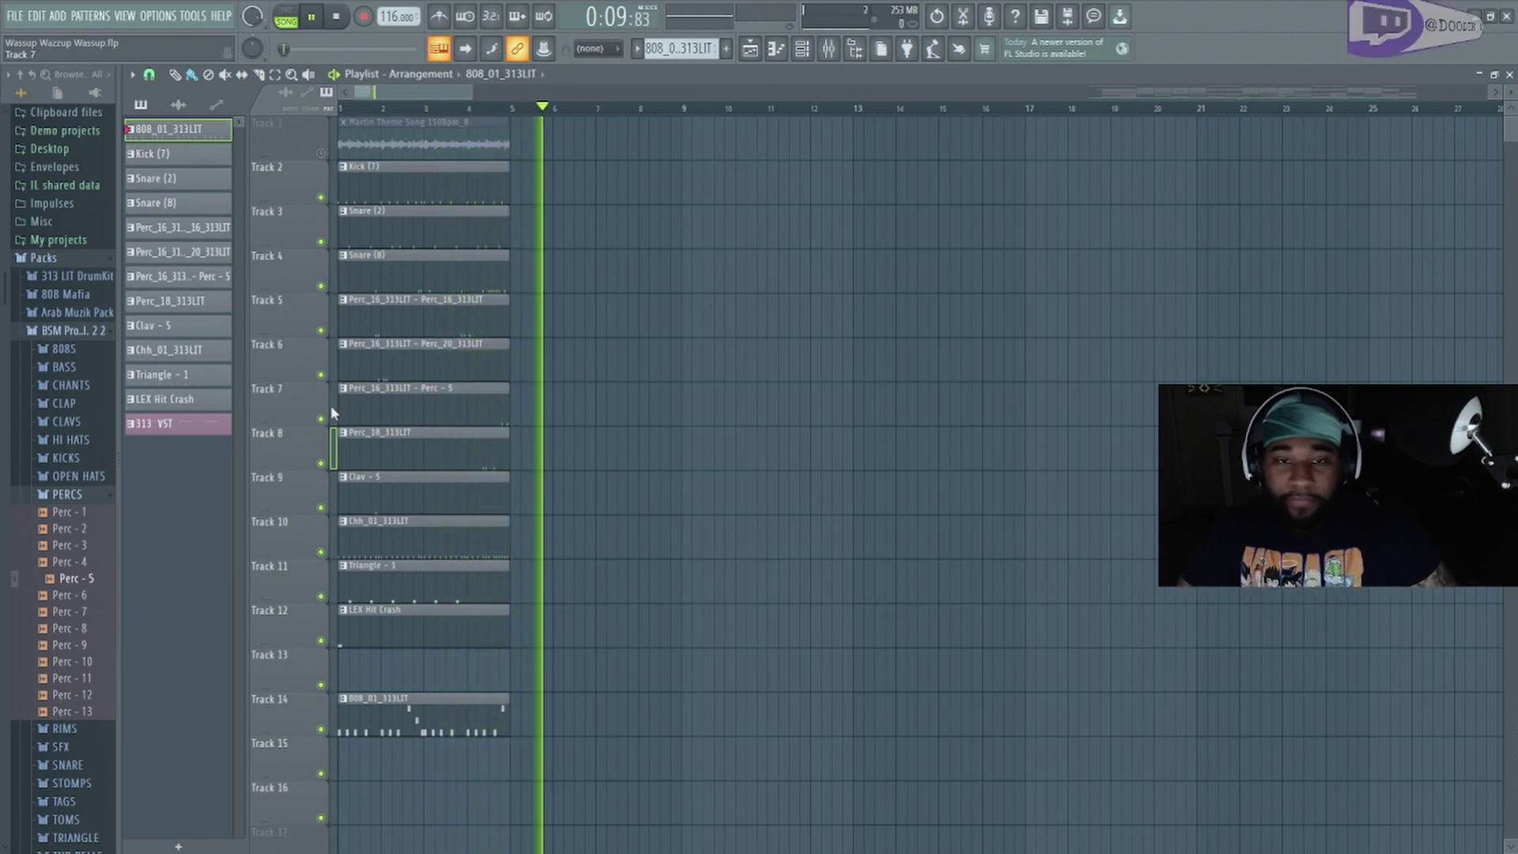
pyautogui.press('space')
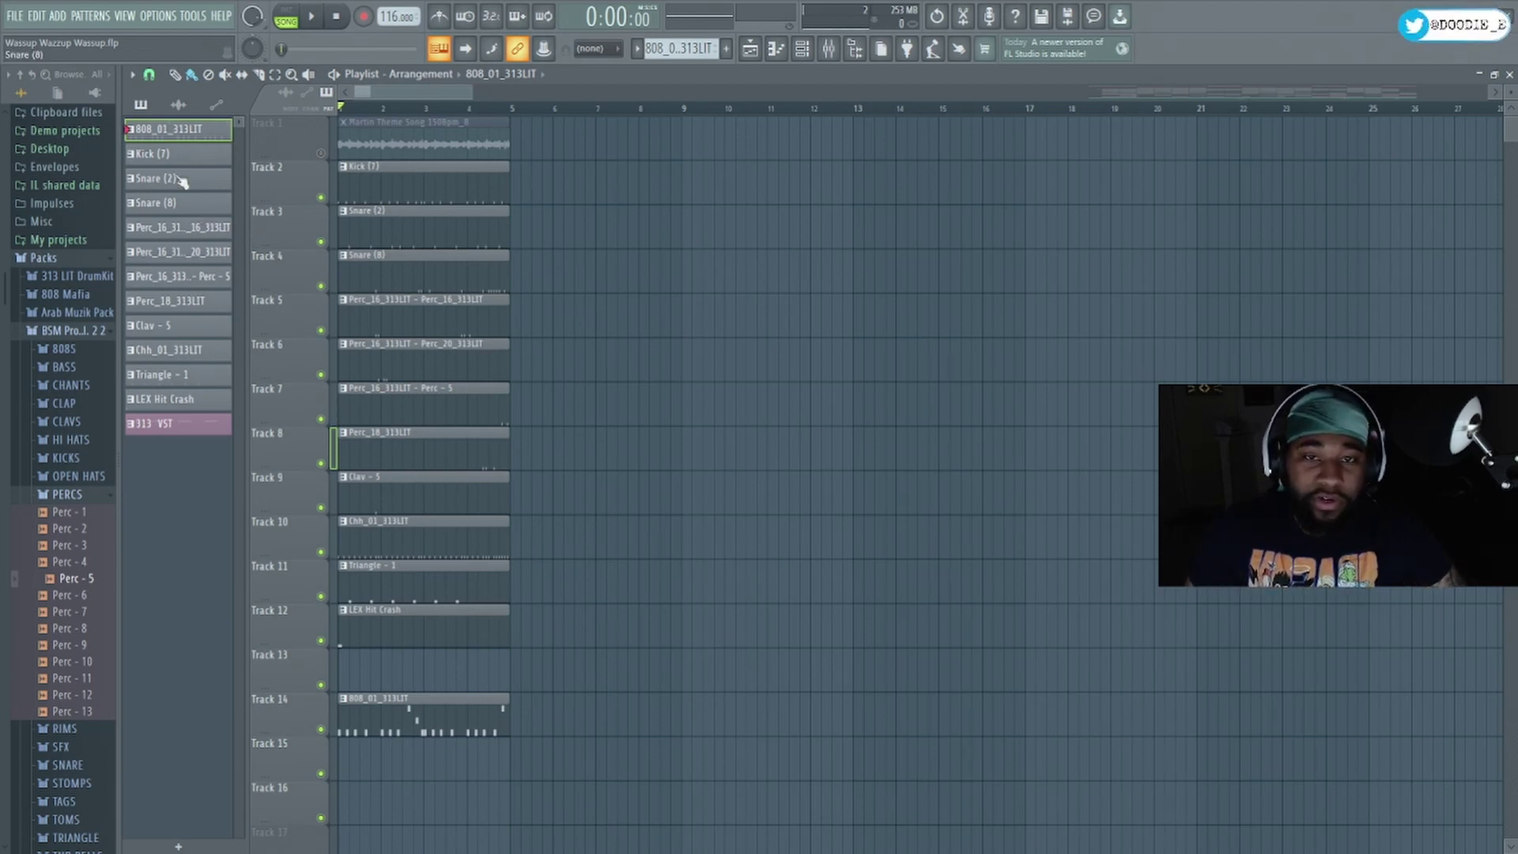
# - Place the Stomp - 3 audio clip at bar 1 of Track 15 and play it with the arrangement
pyautogui.click(178, 111)
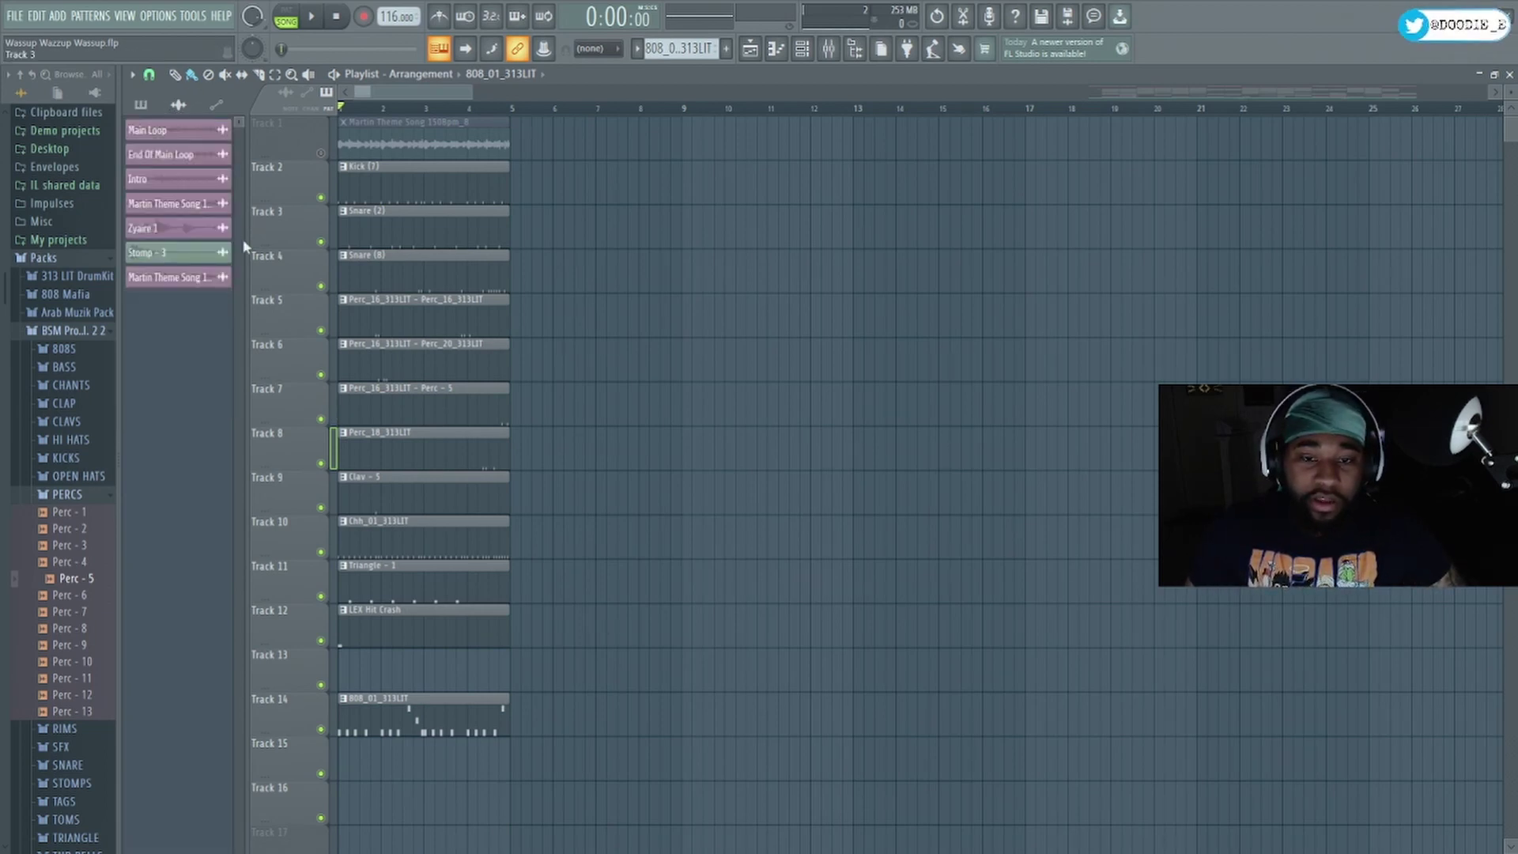
pyautogui.click(195, 260)
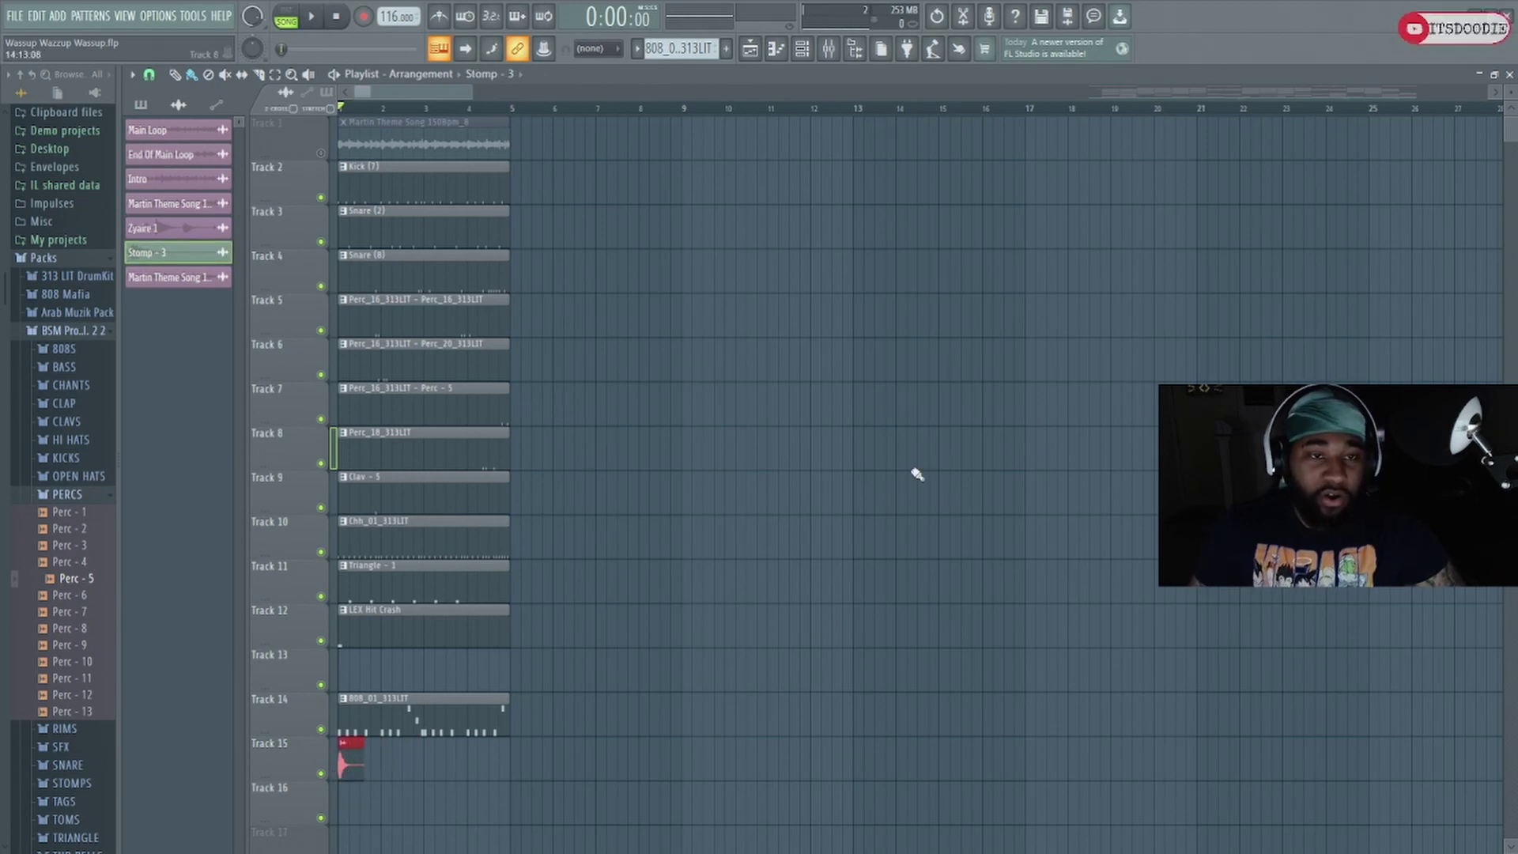
pyautogui.press('space')
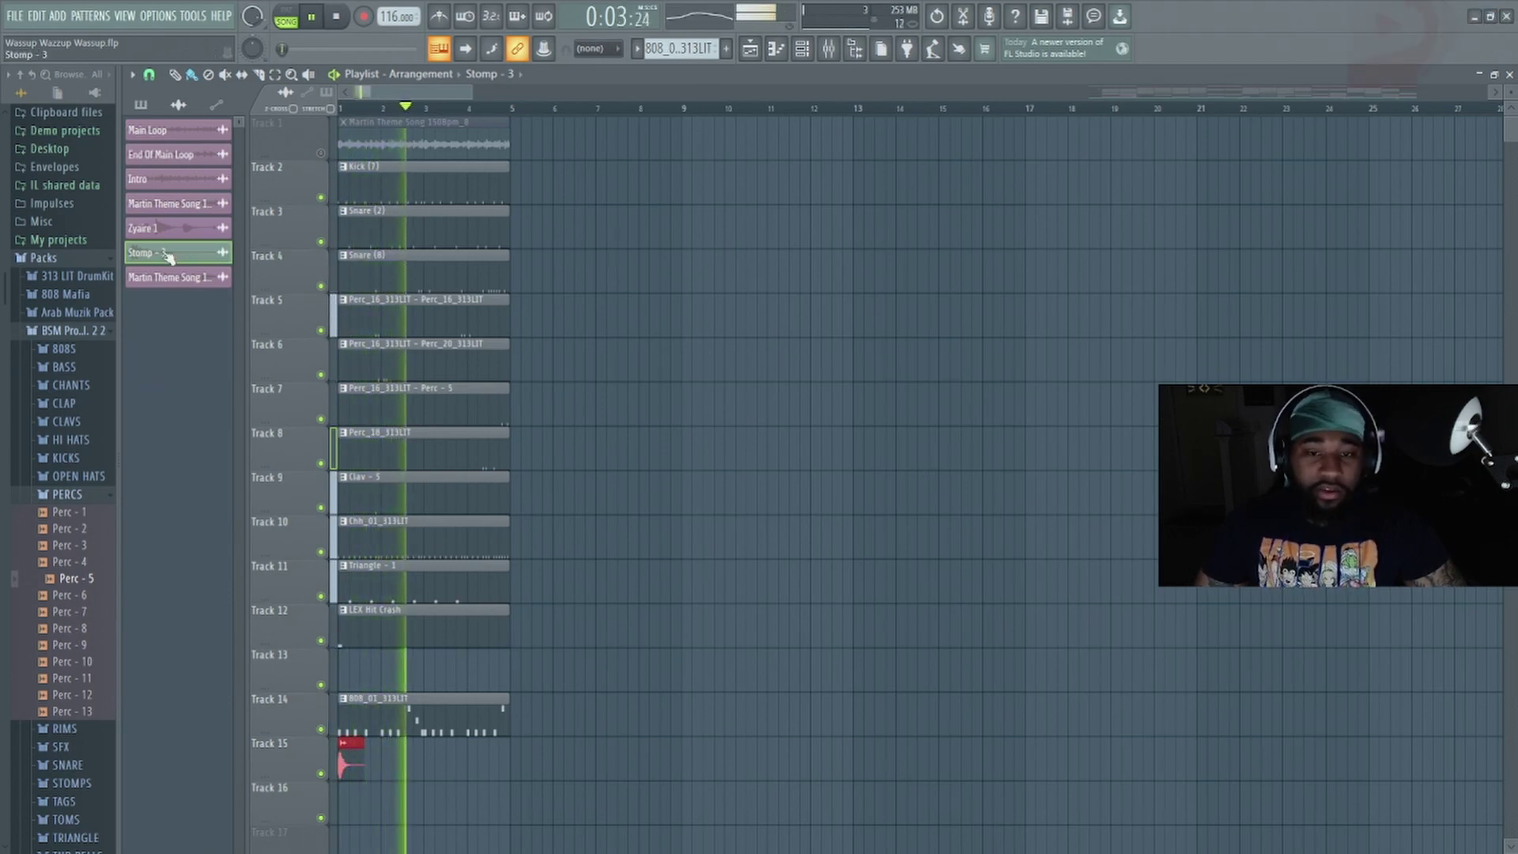
# - Raise the Stomp - 3 clip's channel volume to 45% and check it by playing the arrangement
pyautogui.doubleClick(351, 748)
pyautogui.press('space')
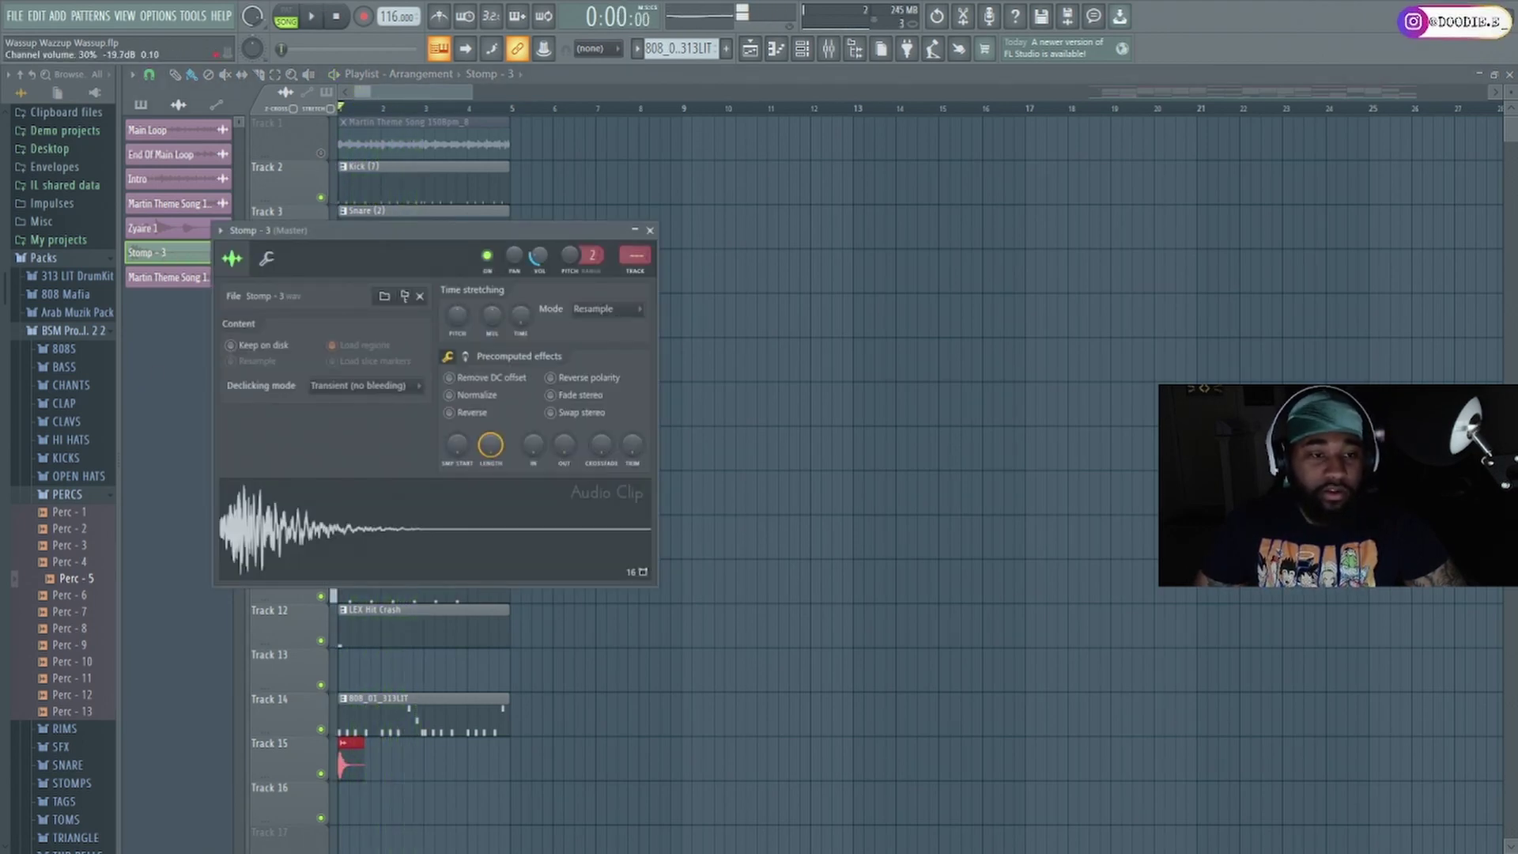
pyautogui.scroll(3, 537, 260)
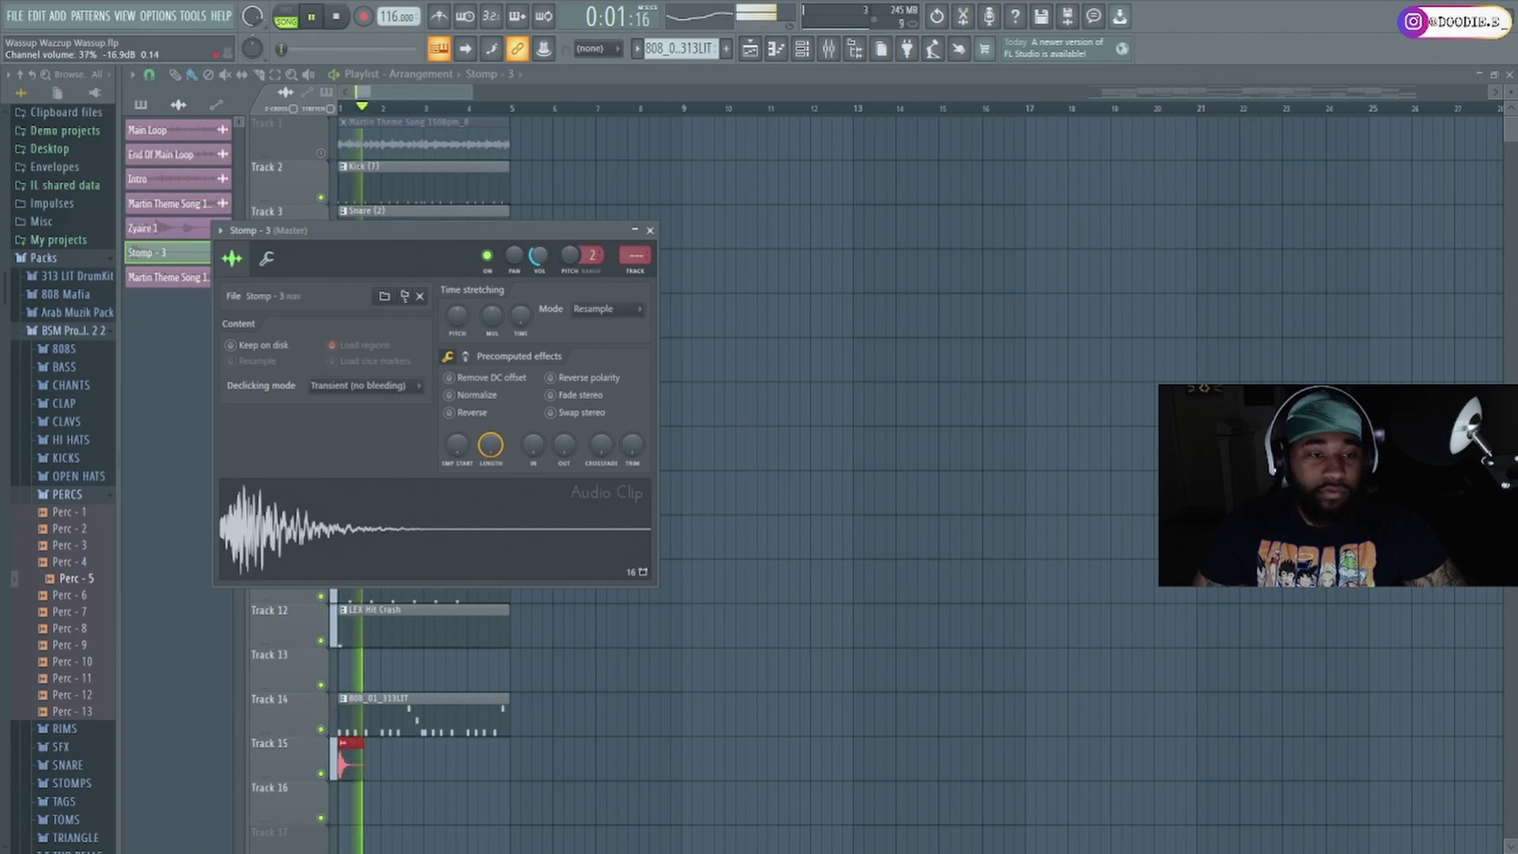
pyautogui.press('space')
pyautogui.scroll(3, 538, 259)
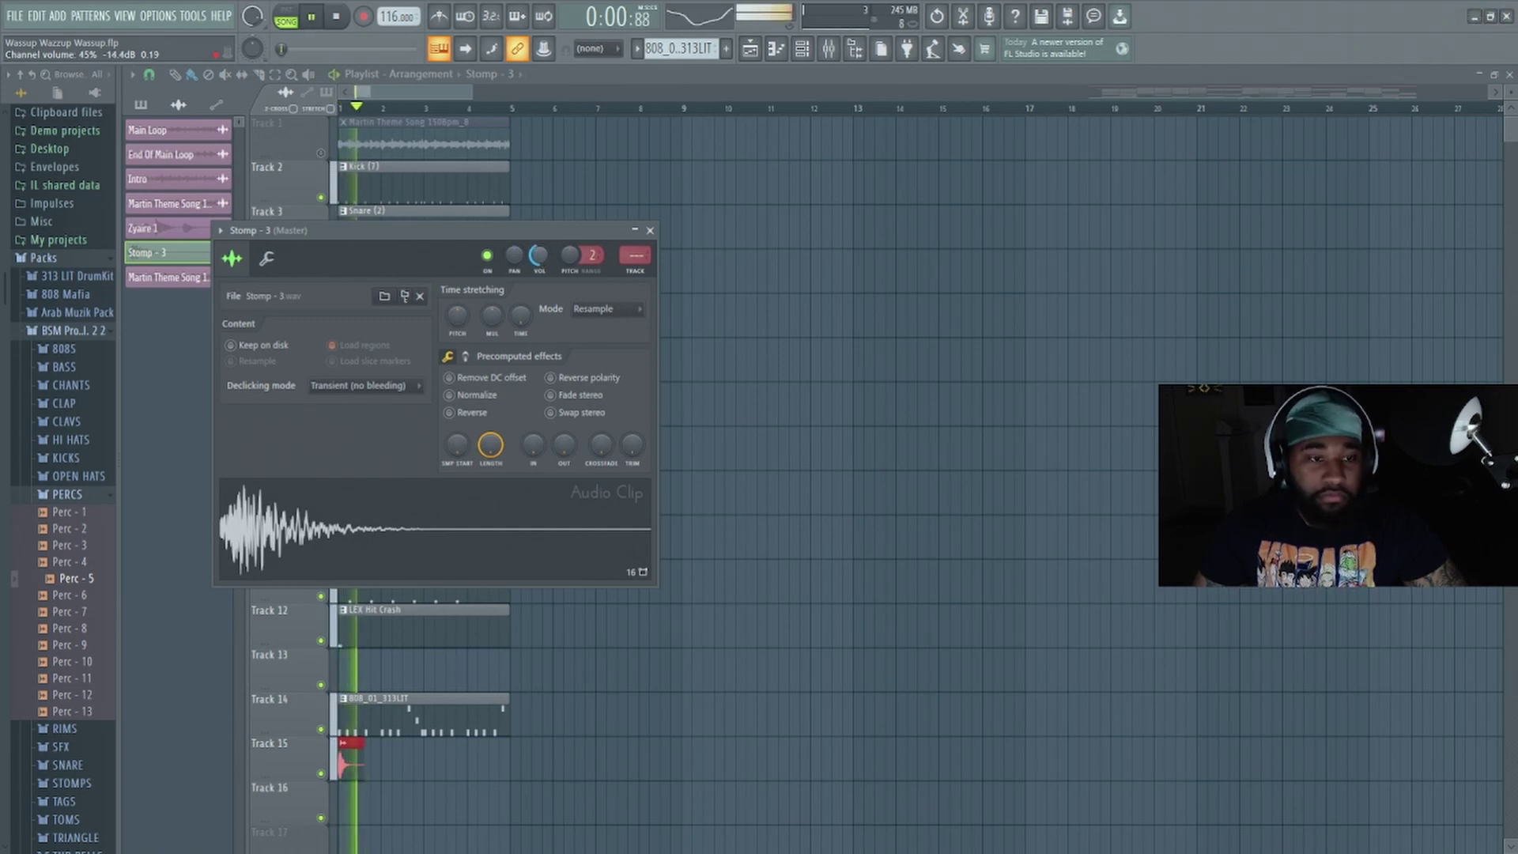
pyautogui.click(634, 230)
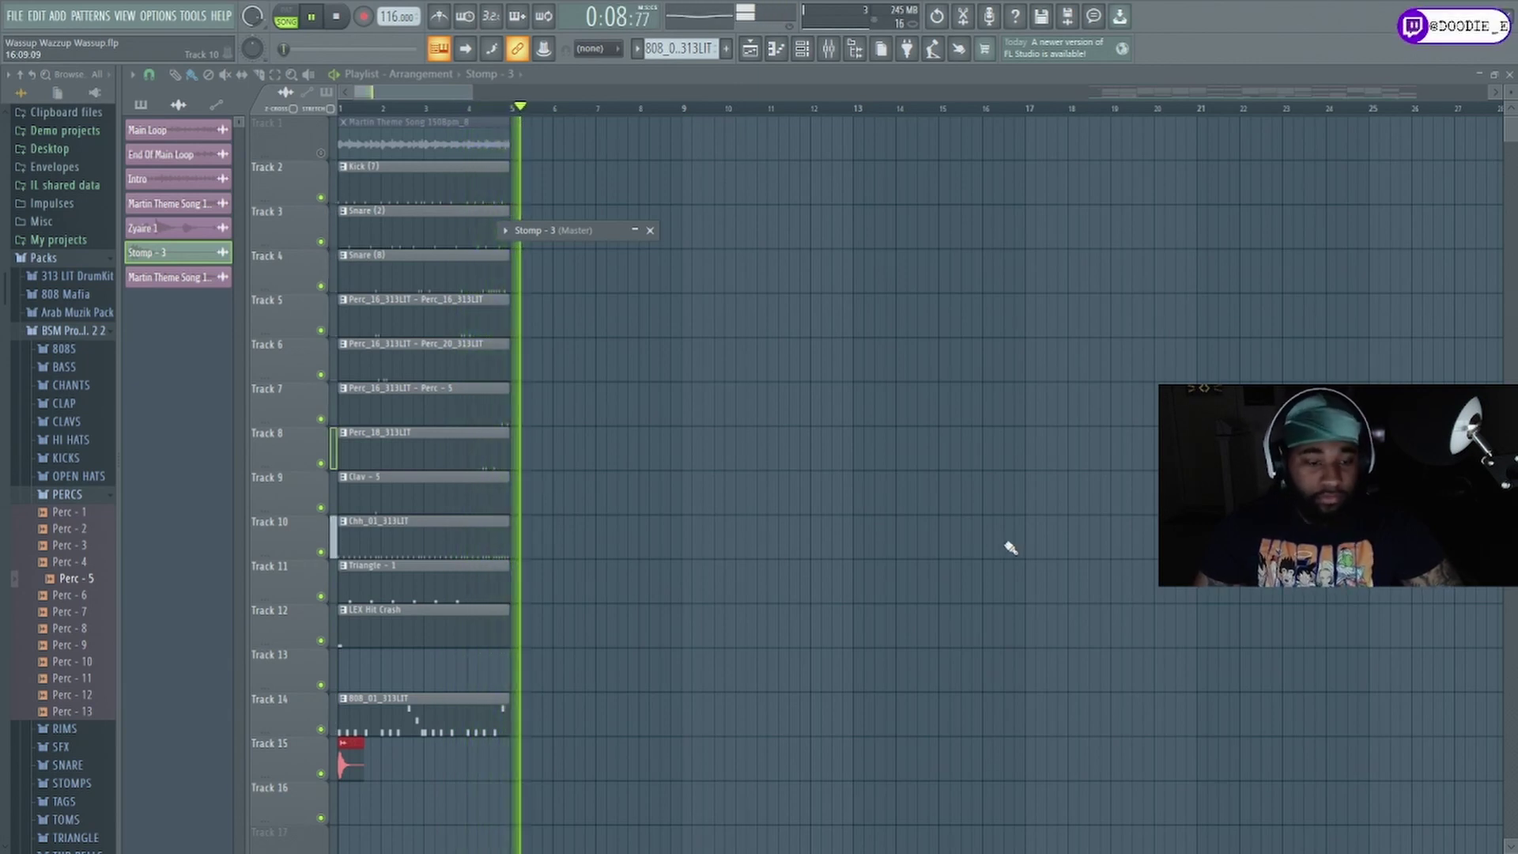
pyautogui.press('space')
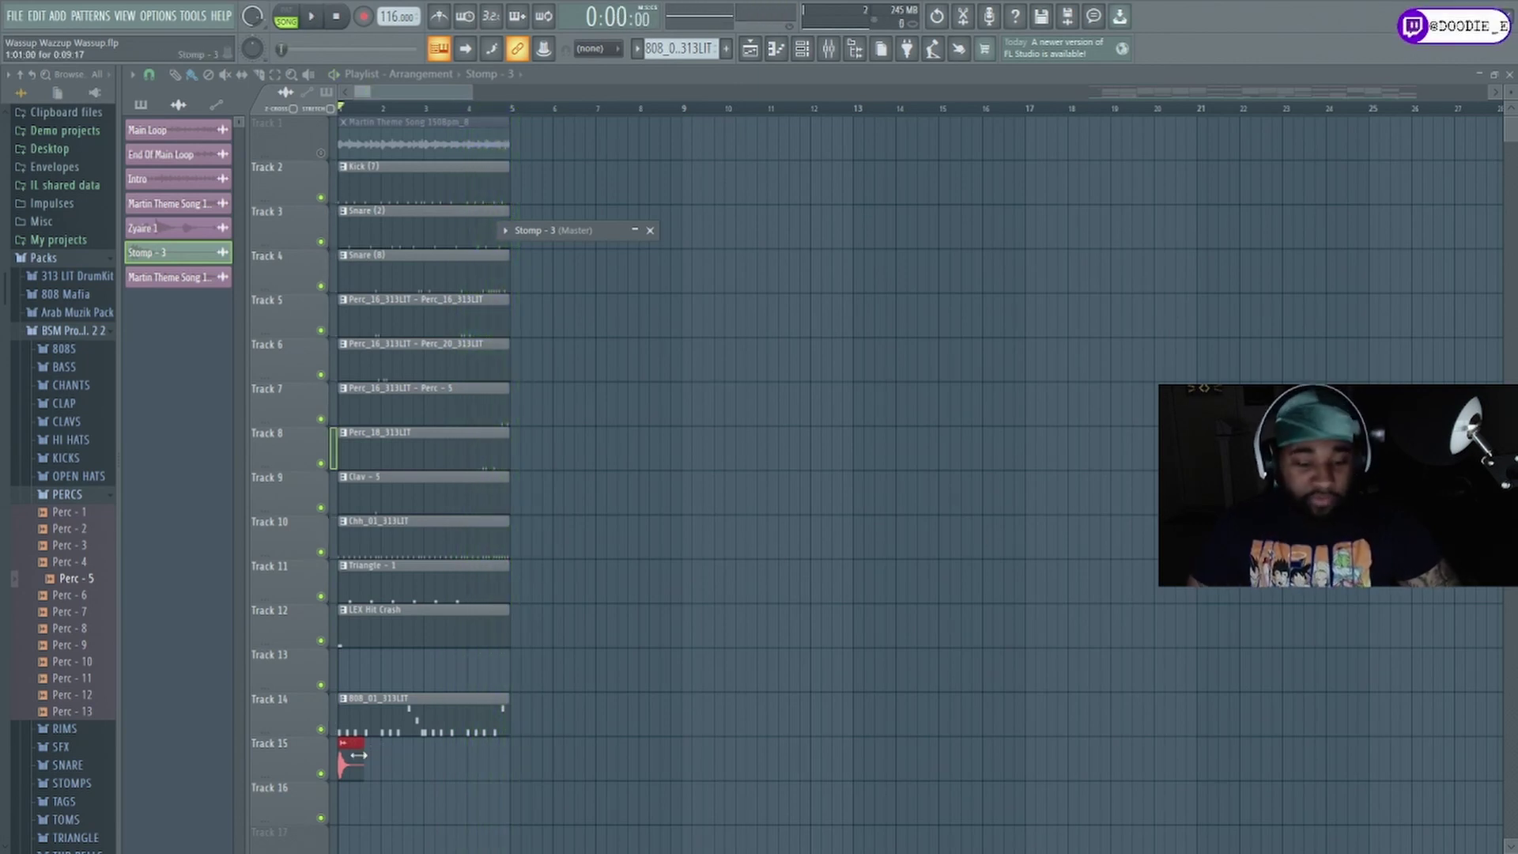
# - Clear all clips from the playlist and place the Intro audio clip at bar 1 of Track 1 with the track unmuted
pyautogui.moveTo(345, 765)
pyautogui.mouseDown()
pyautogui.moveTo(375, 747)
pyautogui.moveTo(397, 637)
pyautogui.moveTo(378, 454)
pyautogui.moveTo(397, 201)
pyautogui.mouseUp()
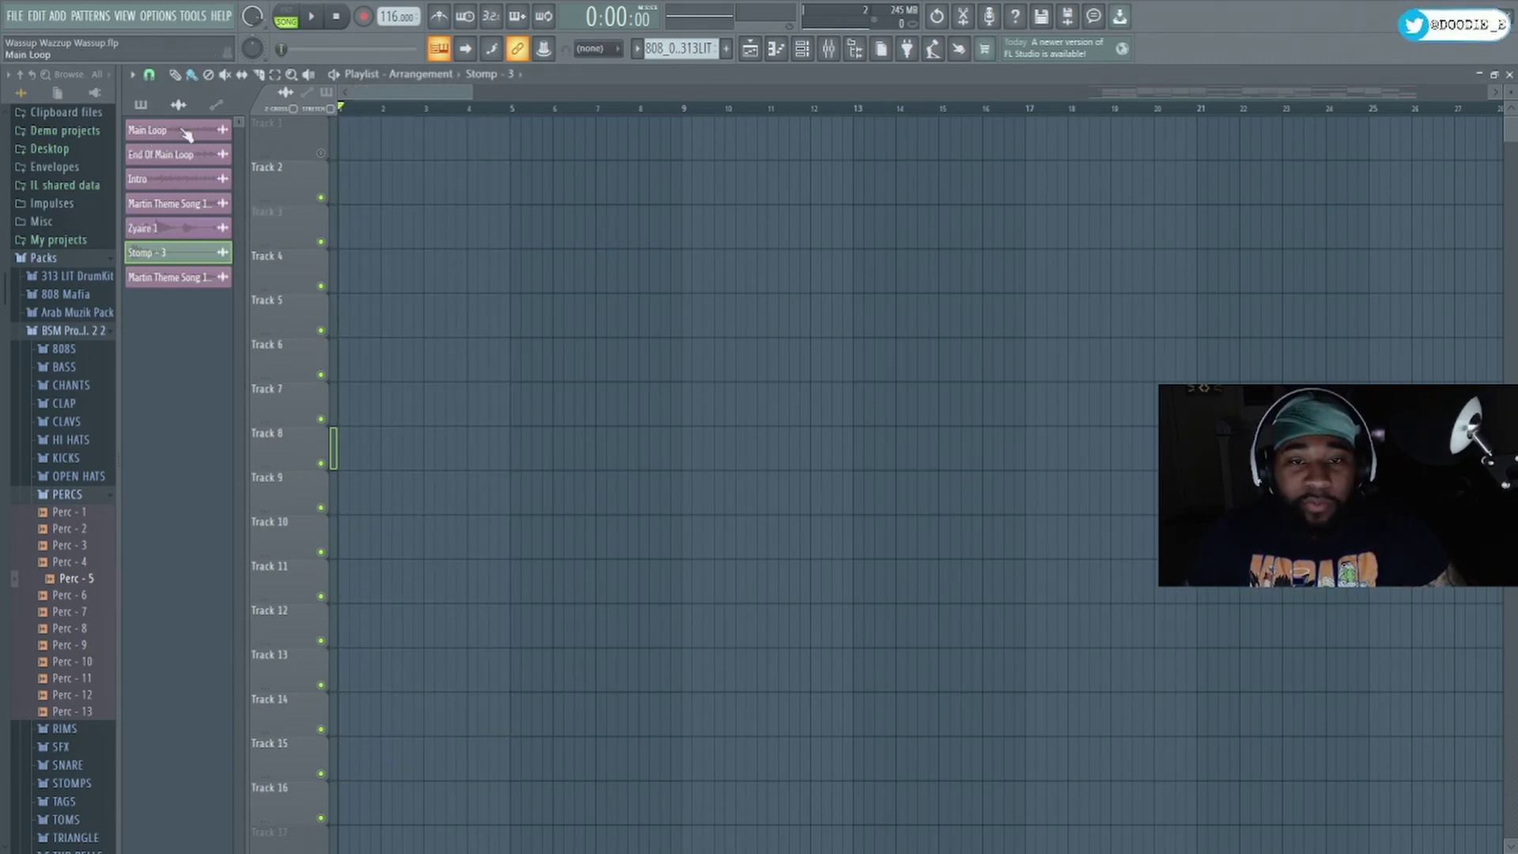
pyautogui.click(362, 142)
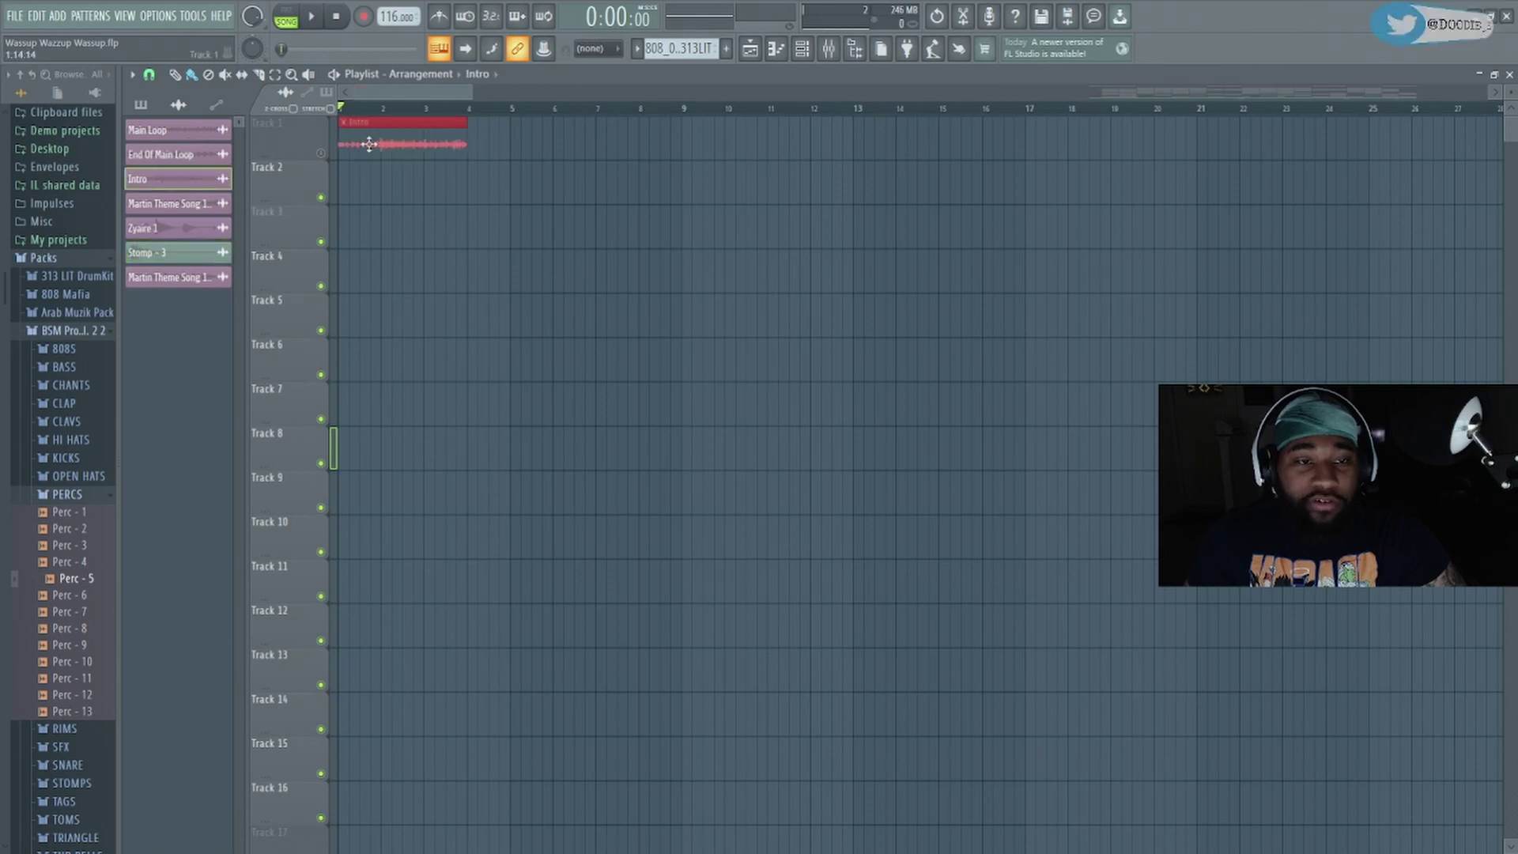
pyautogui.click(322, 153)
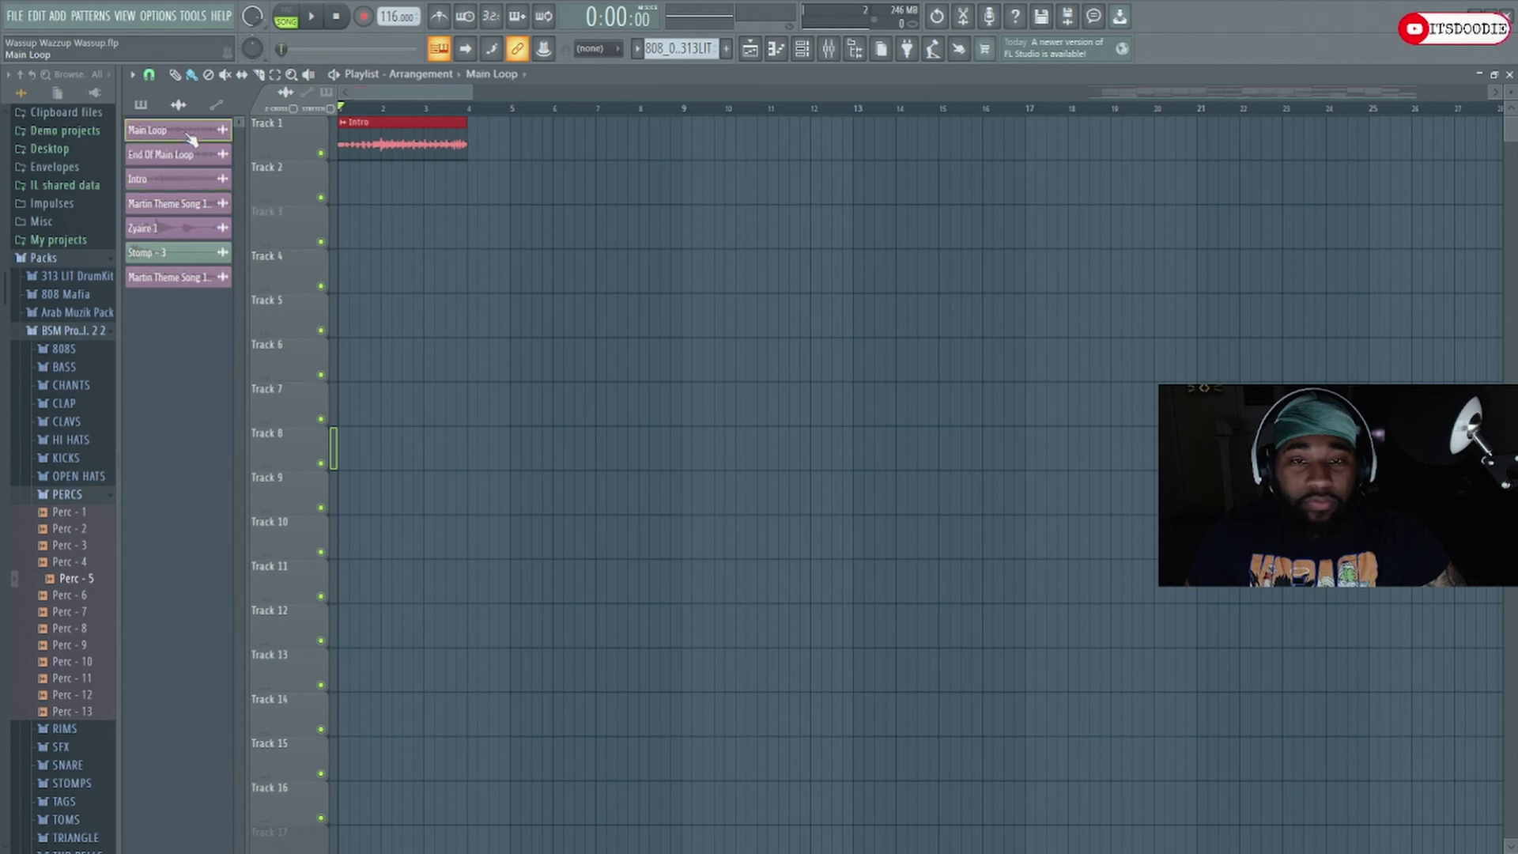
# - Place Martin Theme Song 150Bpm_8 at bar 4 of Track 2 and two consecutive Main Loop clips from bar 8 of Track 3
pyautogui.click(465, 197)
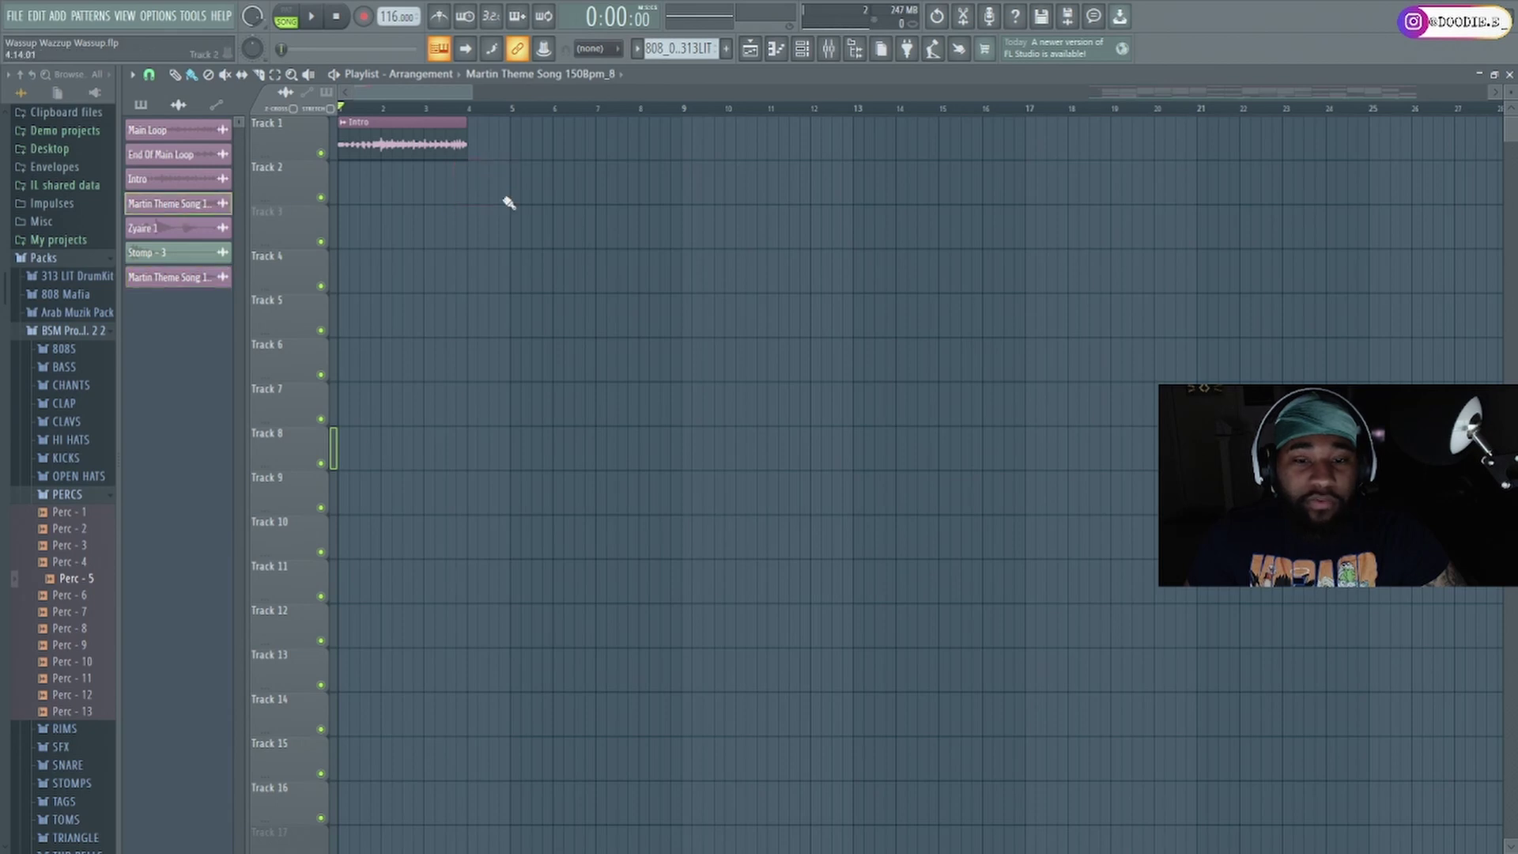
pyautogui.click(211, 285)
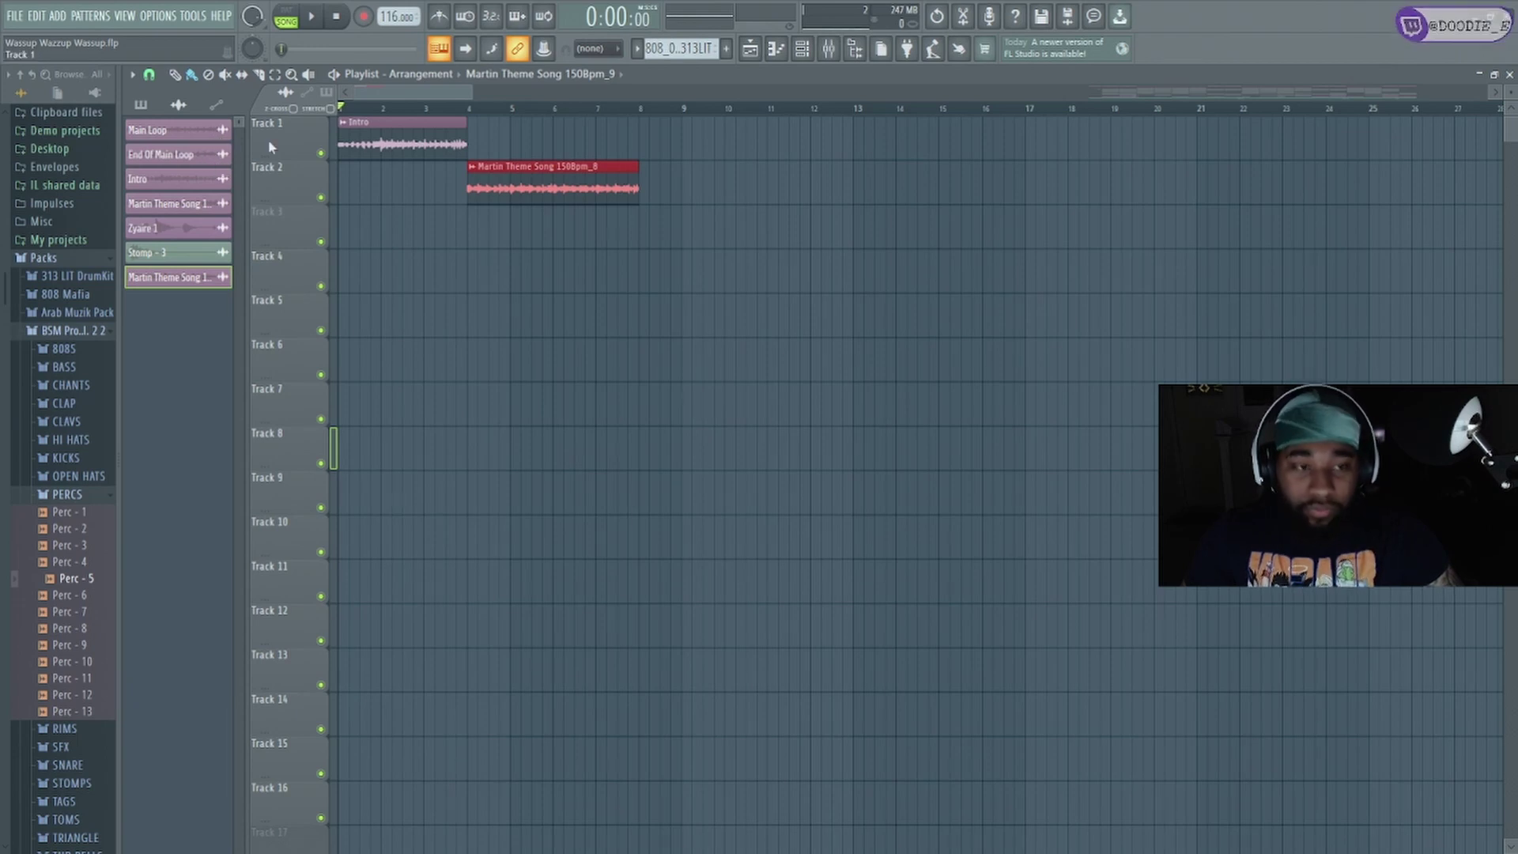
pyautogui.press('space')
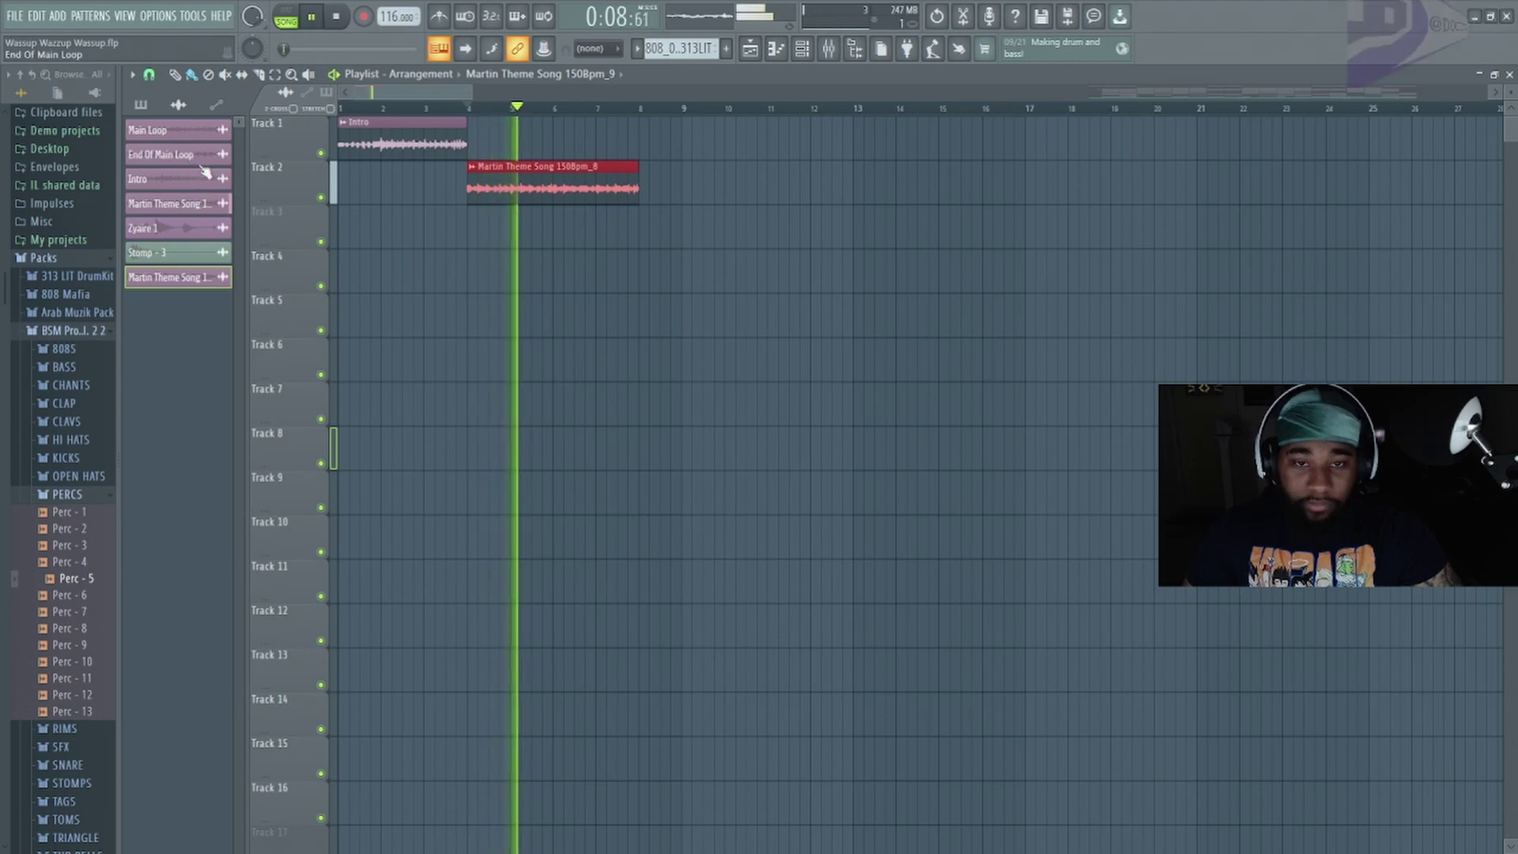
pyautogui.click(158, 129)
pyautogui.moveTo(651, 229); pyautogui.dragTo(822, 229)
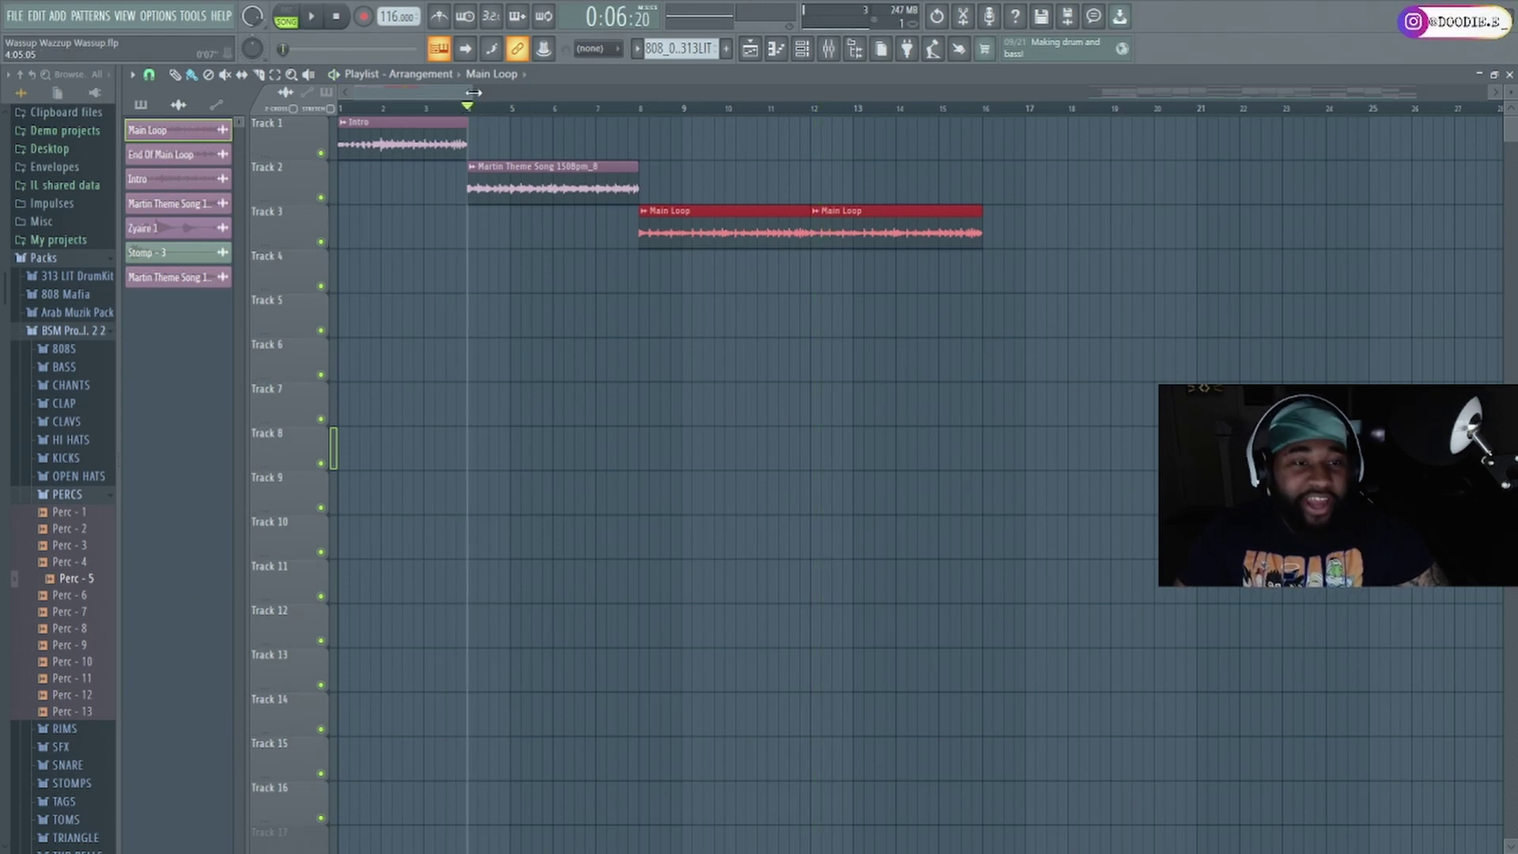
# - Try the Crossfade (bleeding) declicking mode on the Main Loop clip and play the transitions around bars 8 and 12
pyautogui.moveTo(474, 93); pyautogui.dragTo(425, 97)
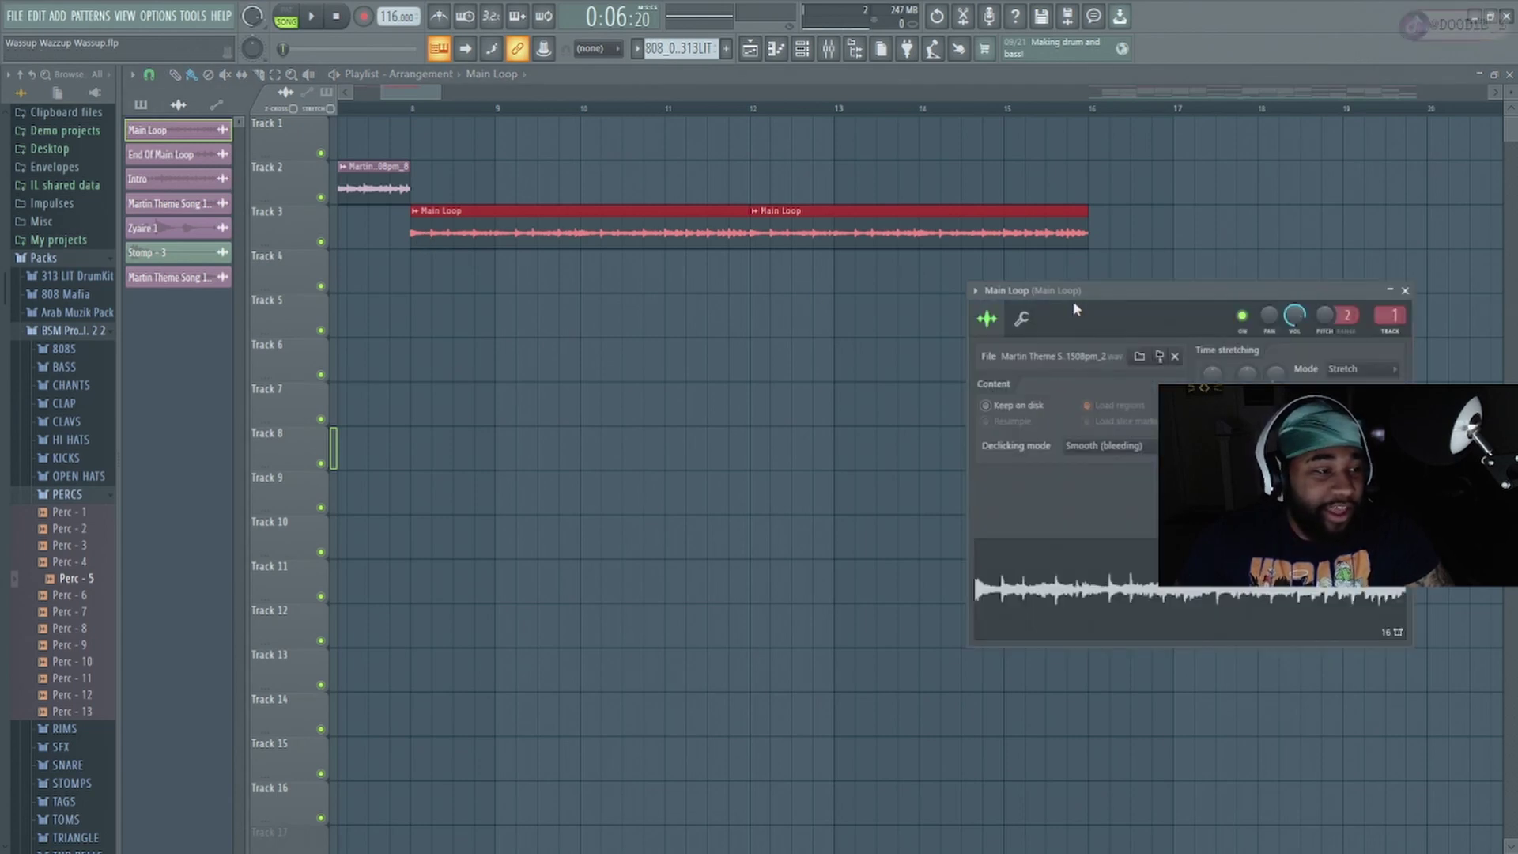
pyautogui.click(1138, 447)
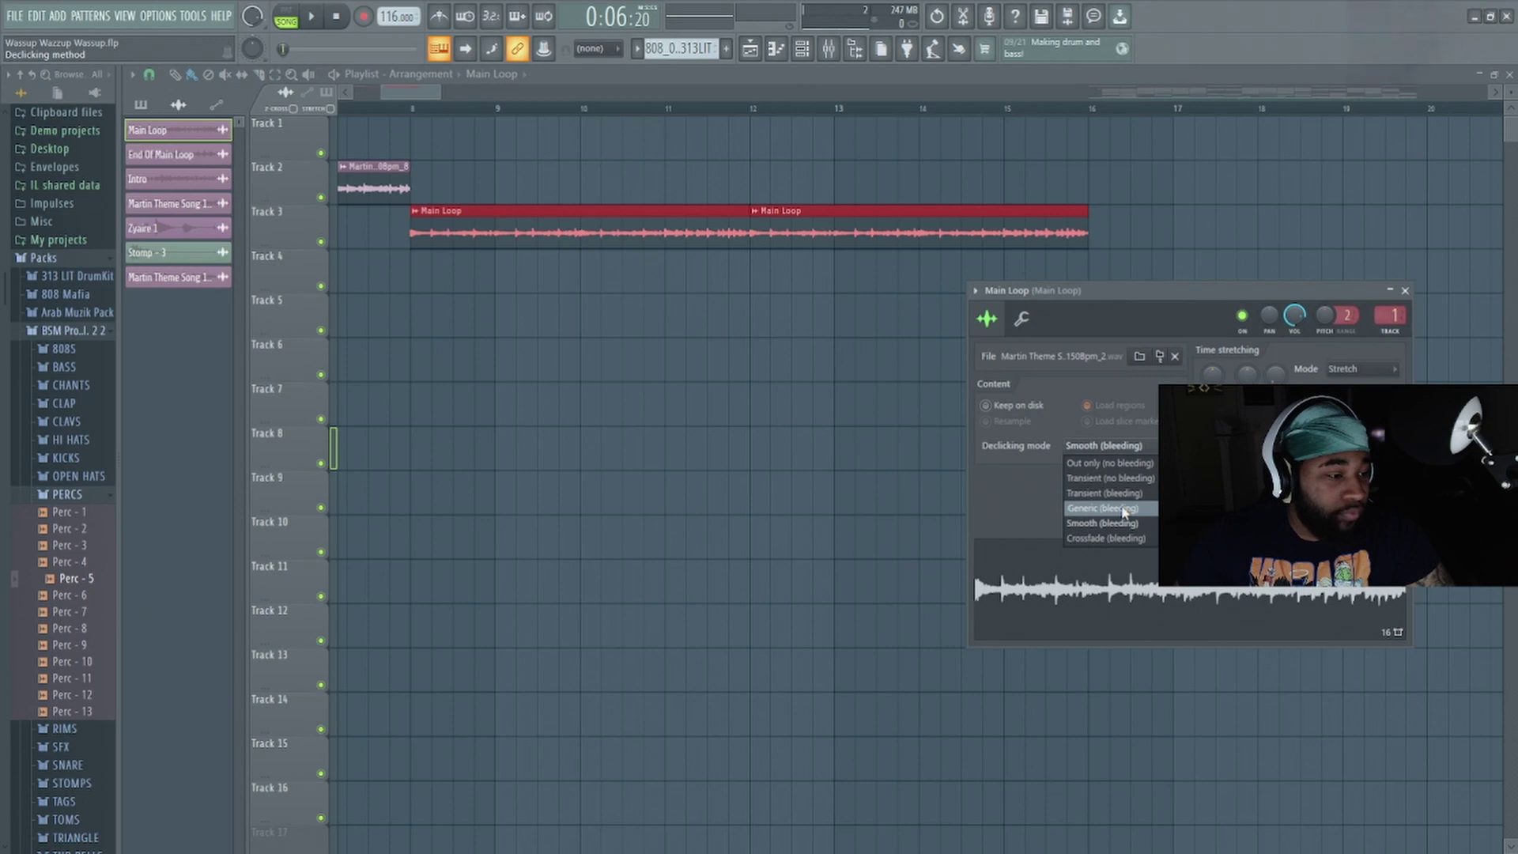
pyautogui.click(1109, 538)
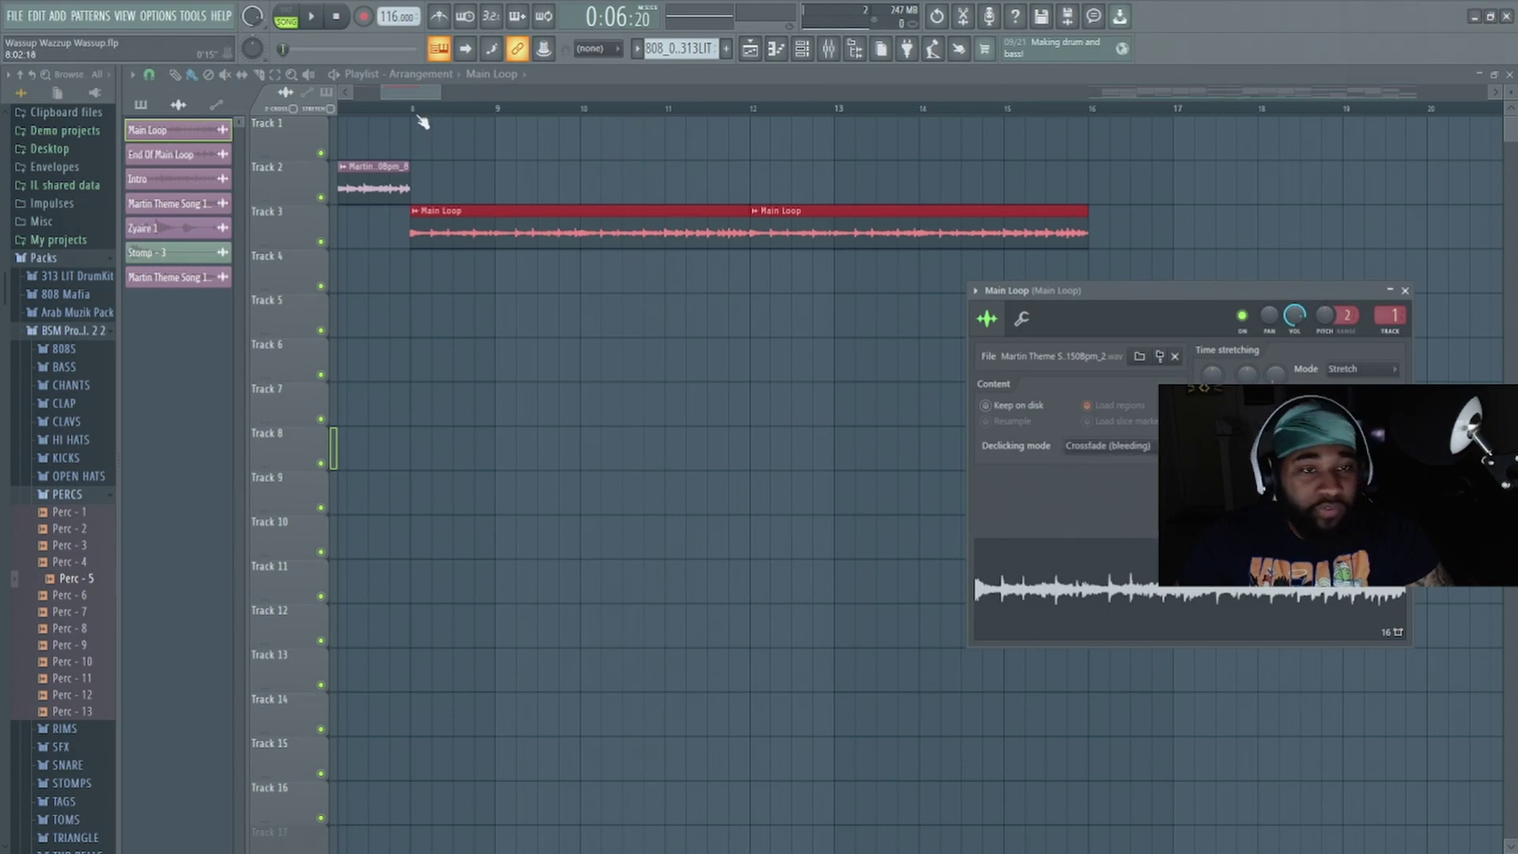
pyautogui.click(390, 111)
pyautogui.press('space')
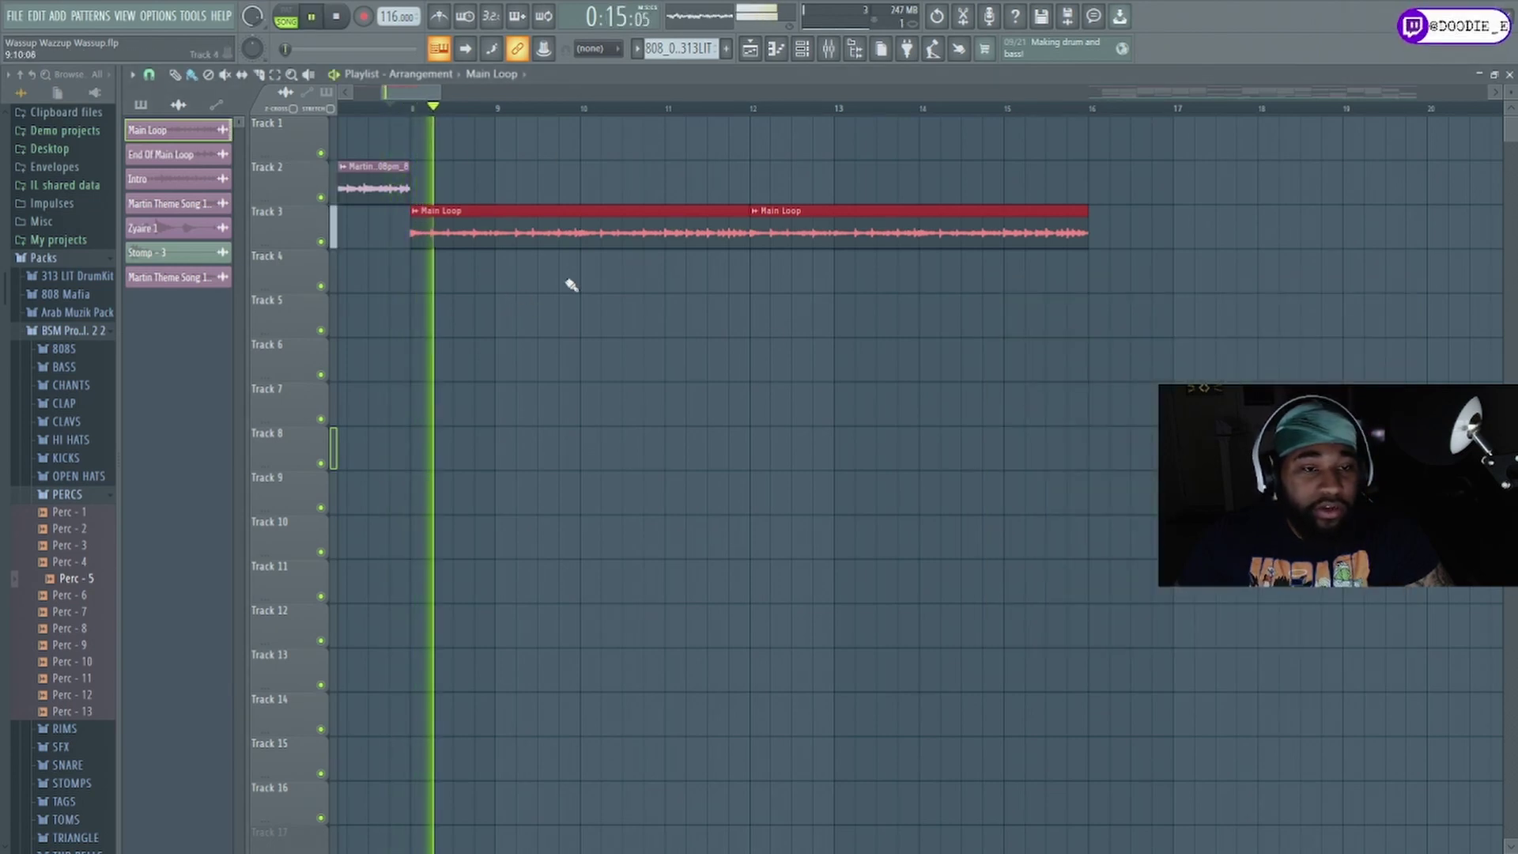
pyautogui.click(709, 112)
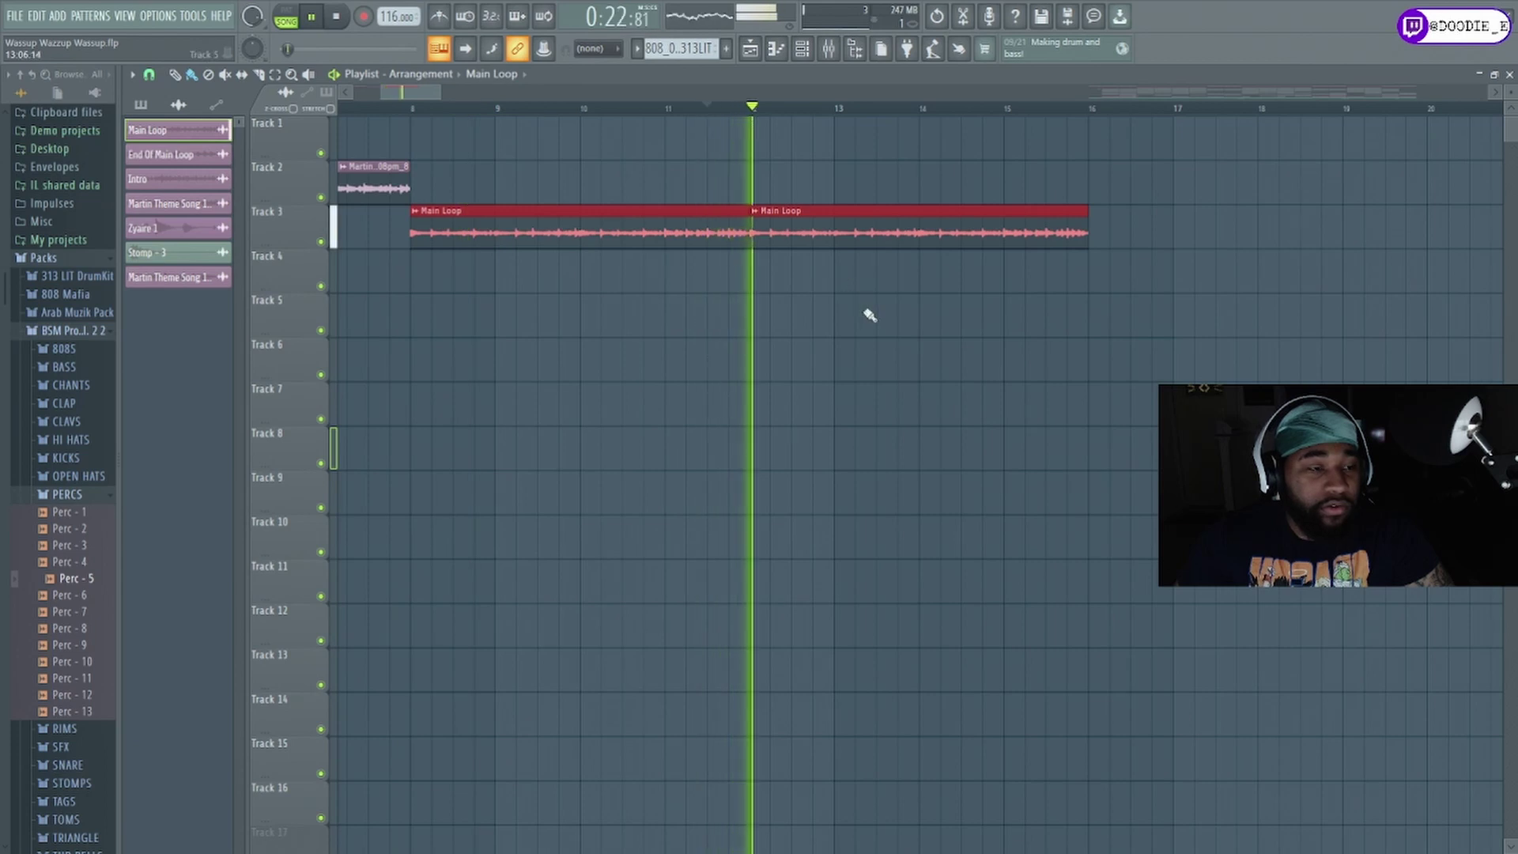
pyautogui.press('space')
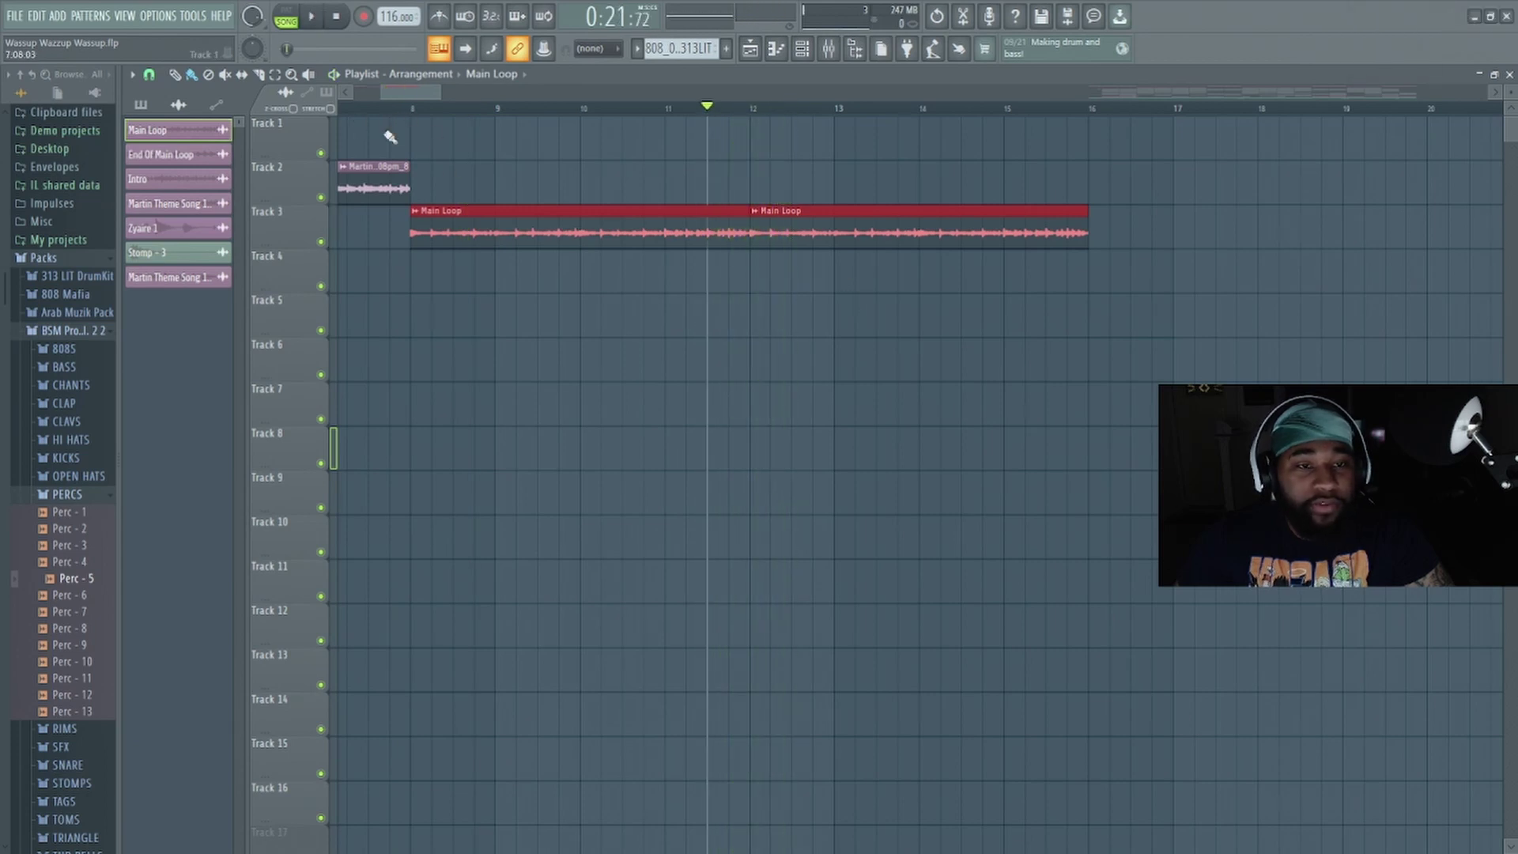
# - Set the Main Loop clip's declicking mode back to Smooth (bleeding)
pyautogui.doubleClick(477, 222)
pyautogui.click(1099, 448)
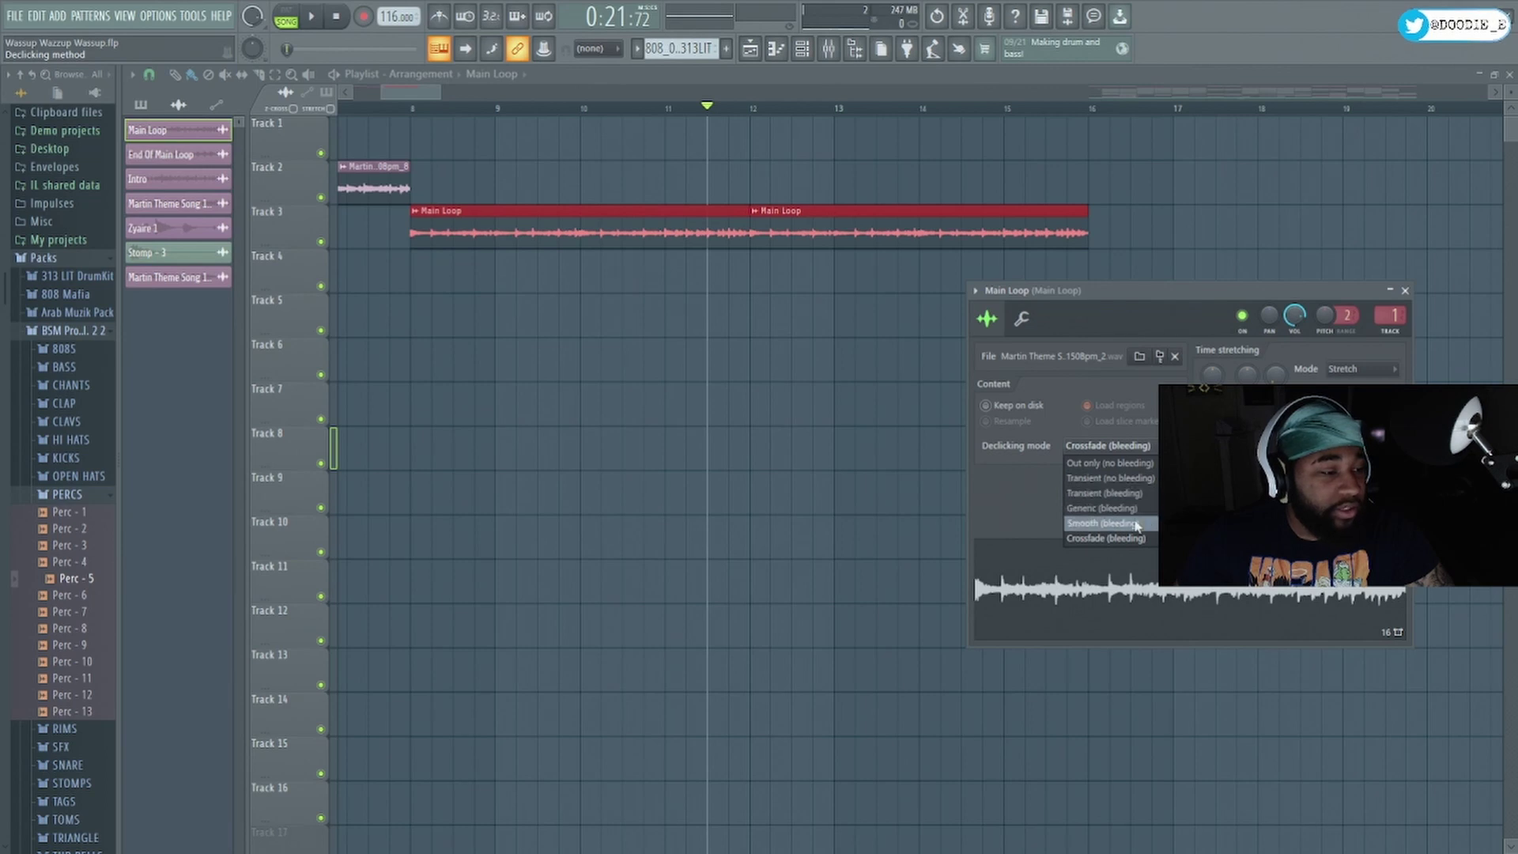
pyautogui.click(1136, 525)
pyautogui.click(693, 79)
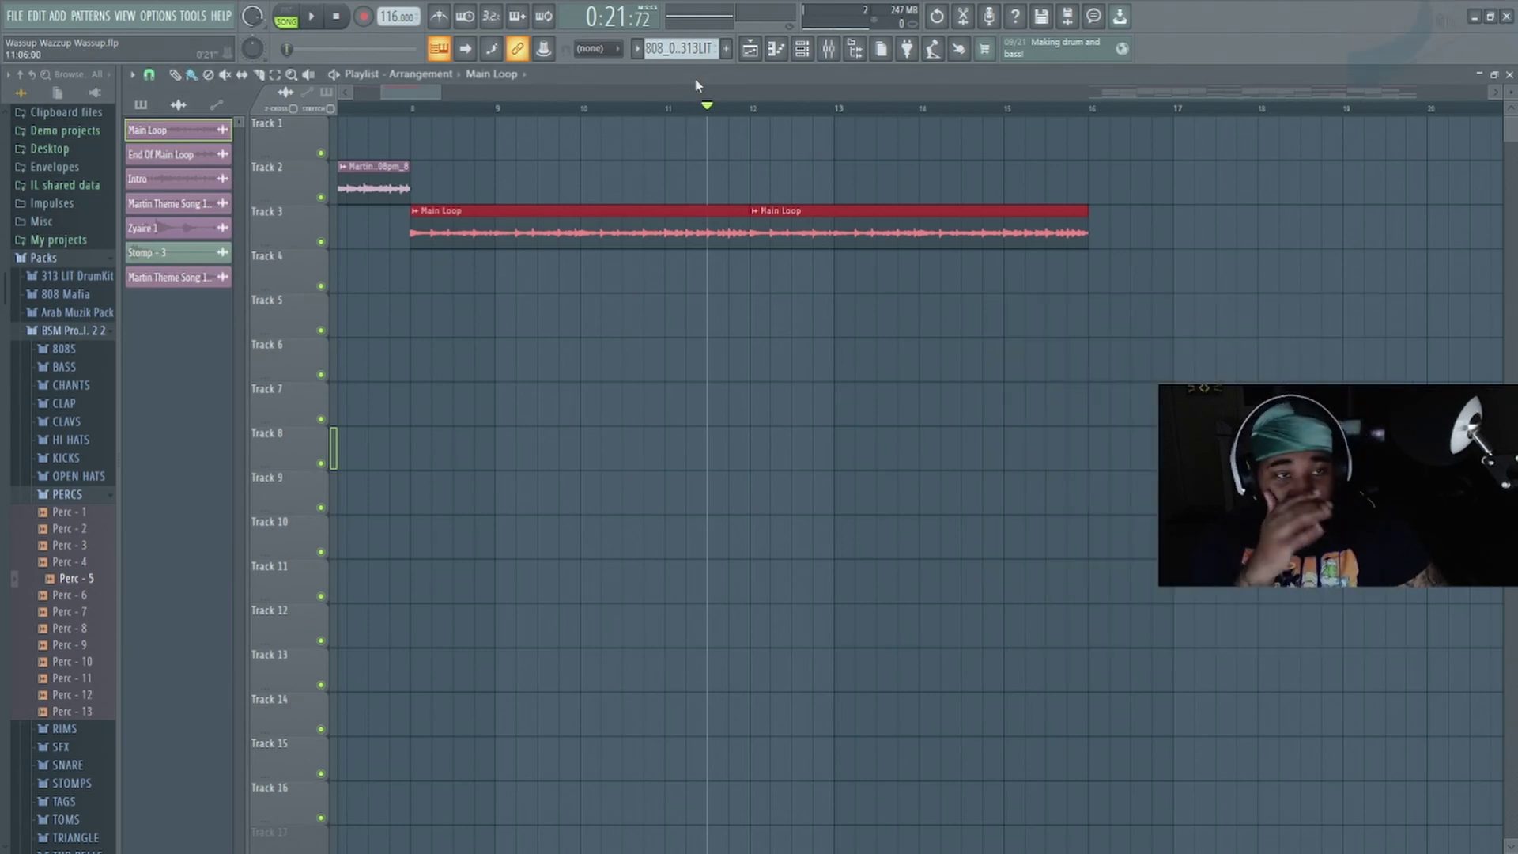
# - Examine the junction at bar 8 between the Martin Theme Song 150Bpm_8 clip and the first Main Loop clip
pyautogui.moveTo(436, 93); pyautogui.dragTo(378, 93)
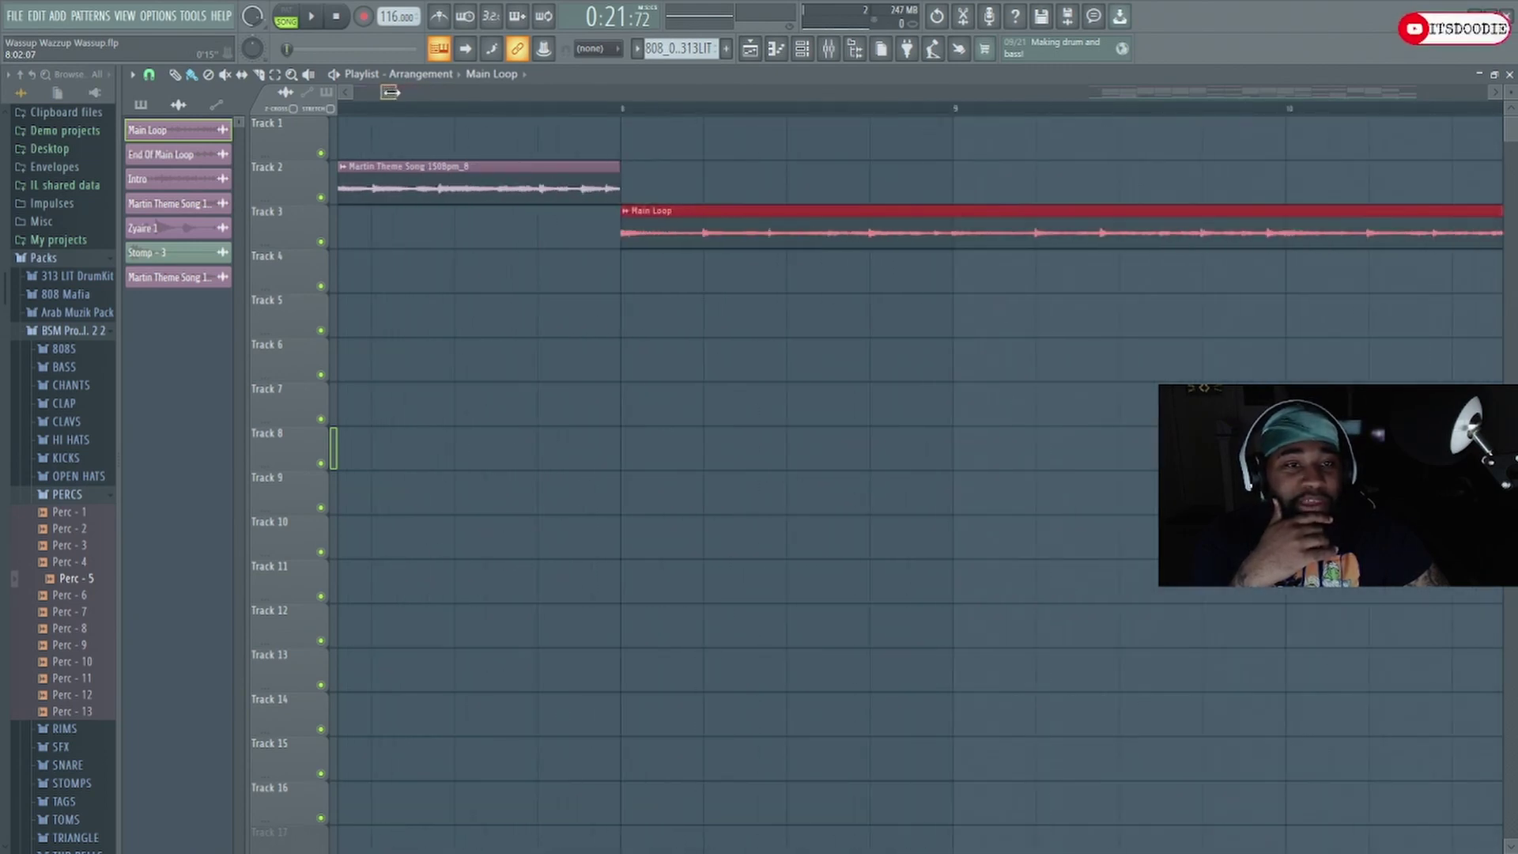
pyautogui.click(566, 110)
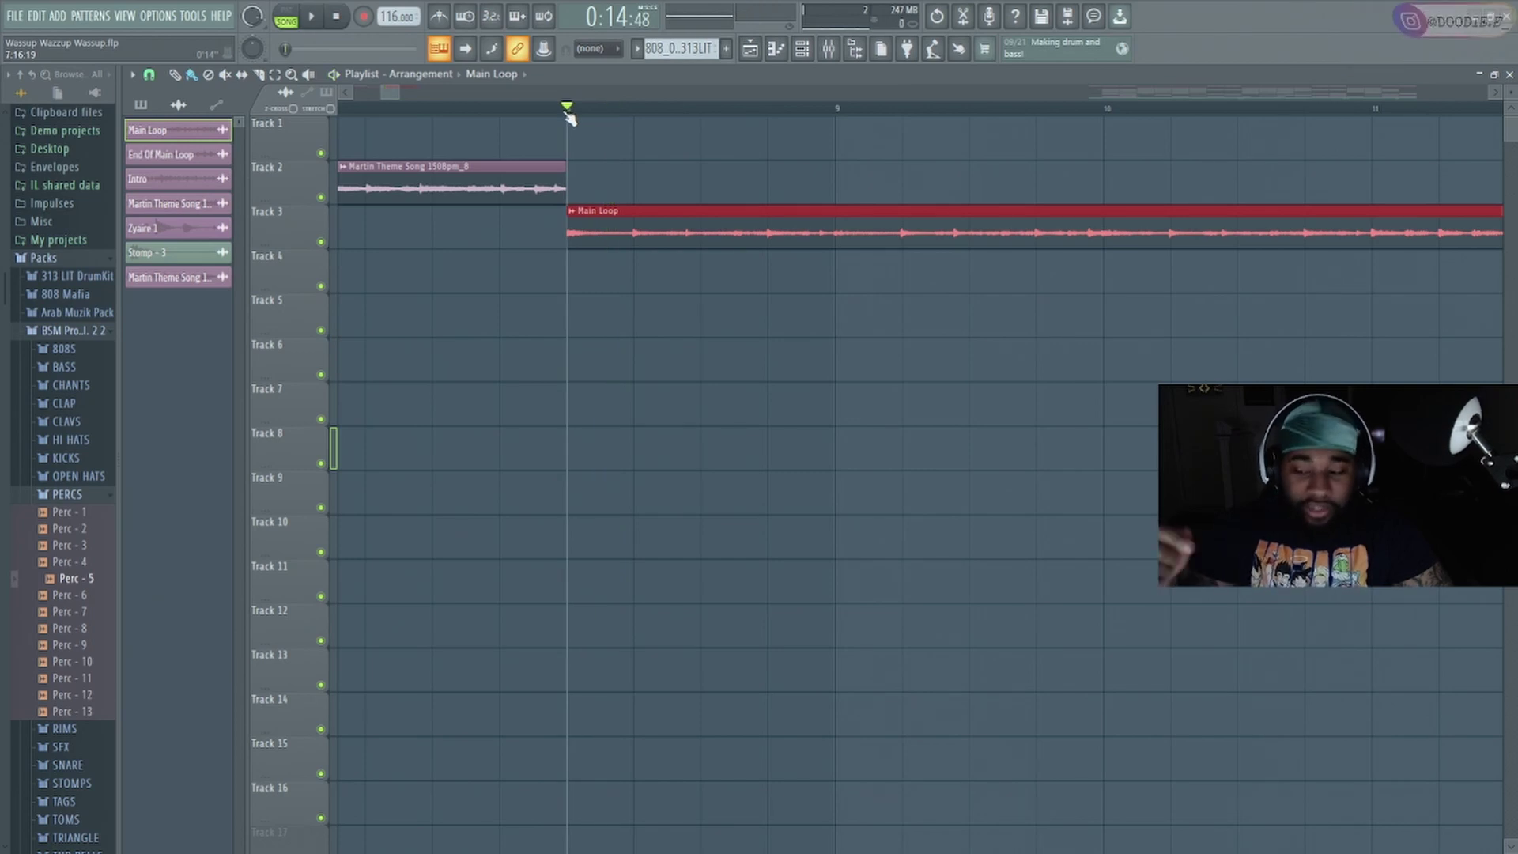
pyautogui.click(568, 114)
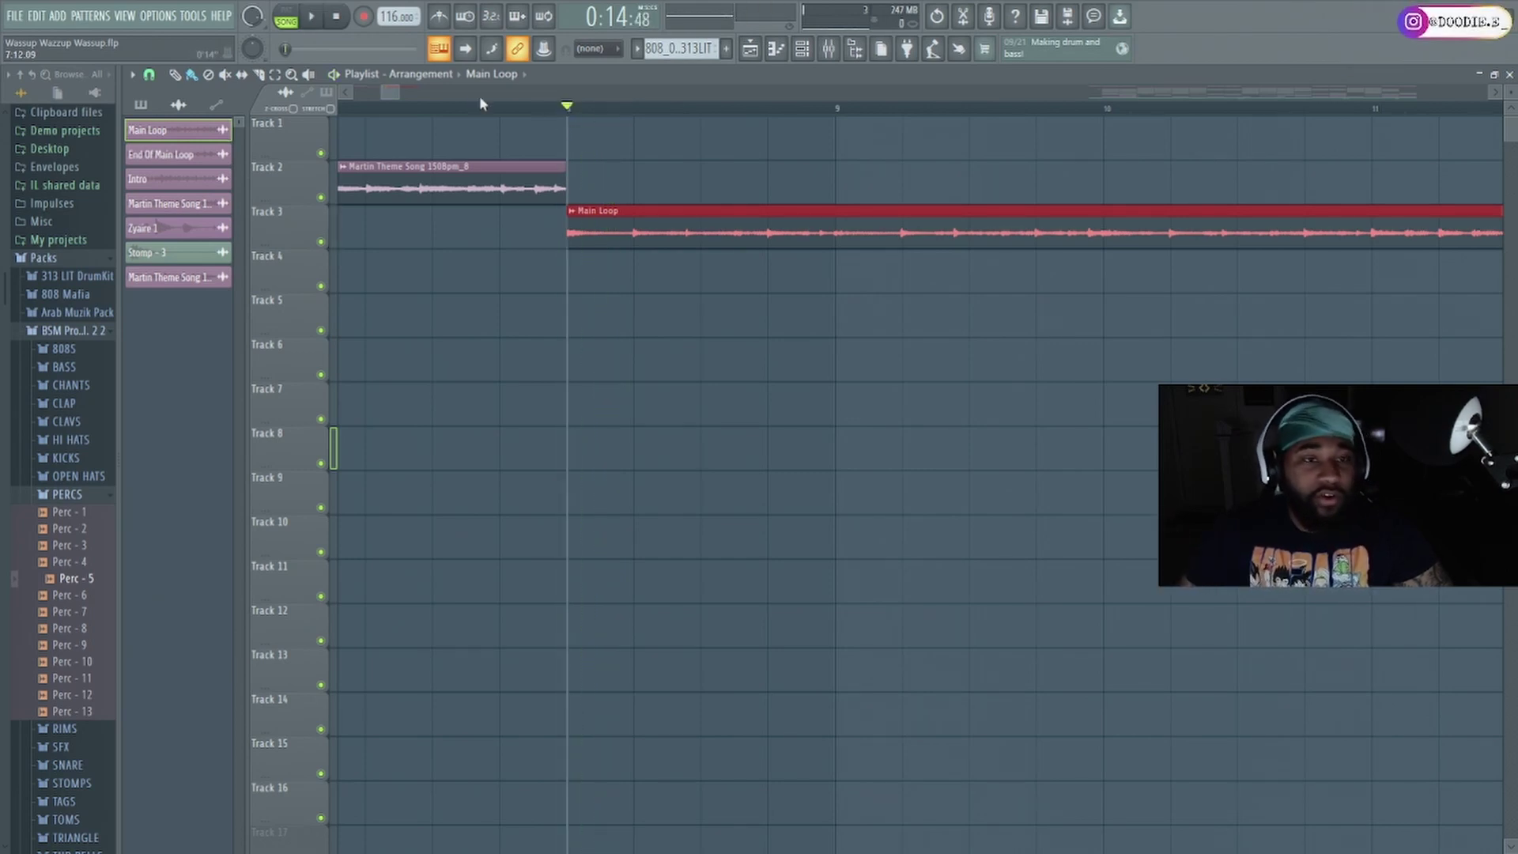
pyautogui.moveTo(394, 99)
pyautogui.mouseDown()
pyautogui.moveTo(378, 95)
pyautogui.moveTo(490, 93)
pyautogui.moveTo(360, 93)
pyautogui.moveTo(388, 101)
pyautogui.mouseUp()
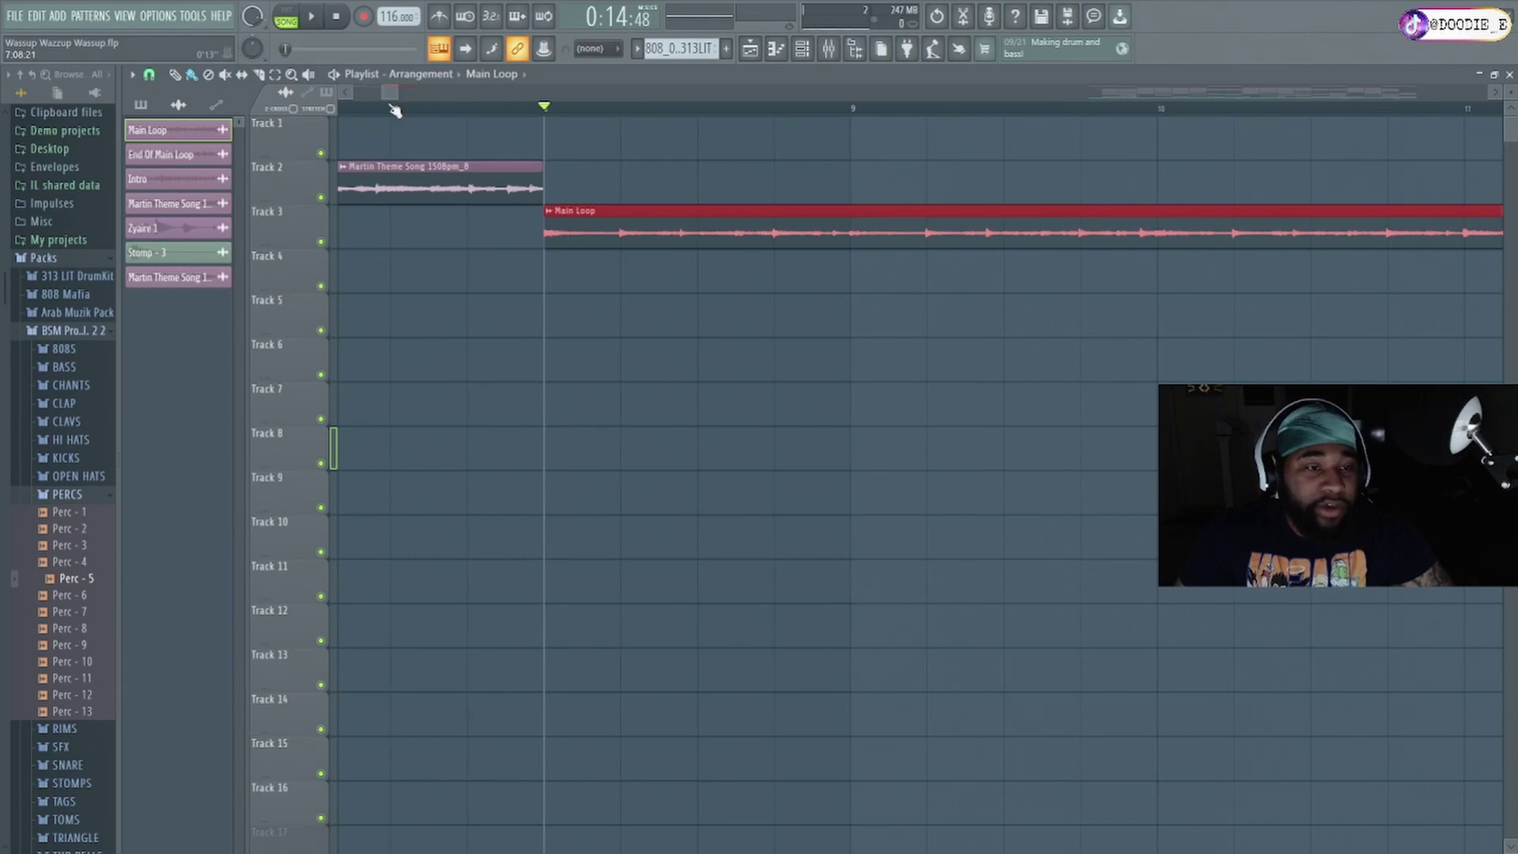
pyautogui.click(506, 108)
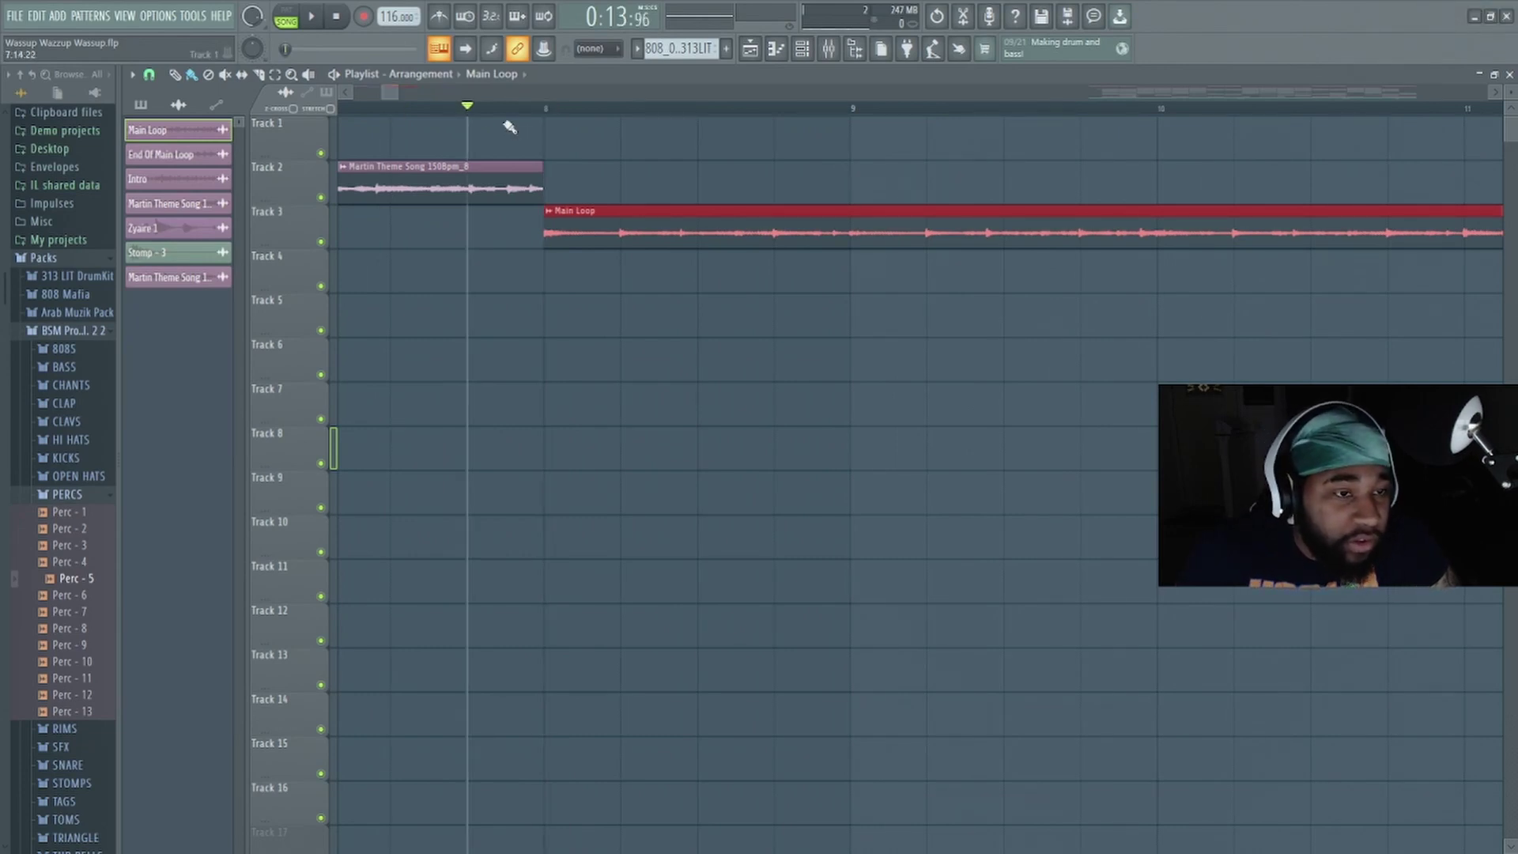
pyautogui.click(542, 180)
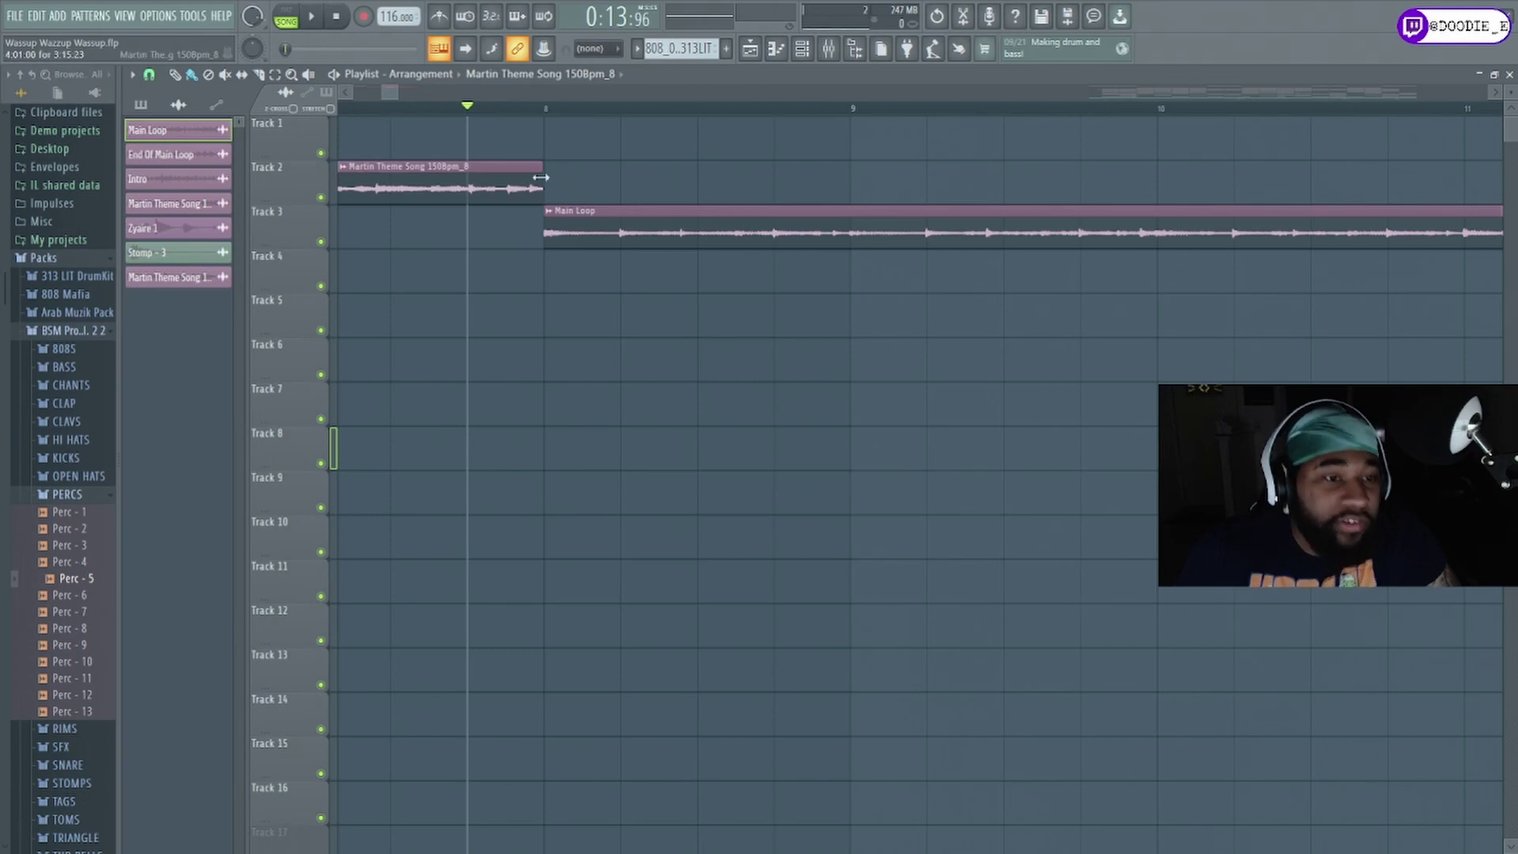
# - Show the whole sample arrangement and play it from the Intro clip with the metronome on
pyautogui.moveTo(390, 93); pyautogui.dragTo(592, 92)
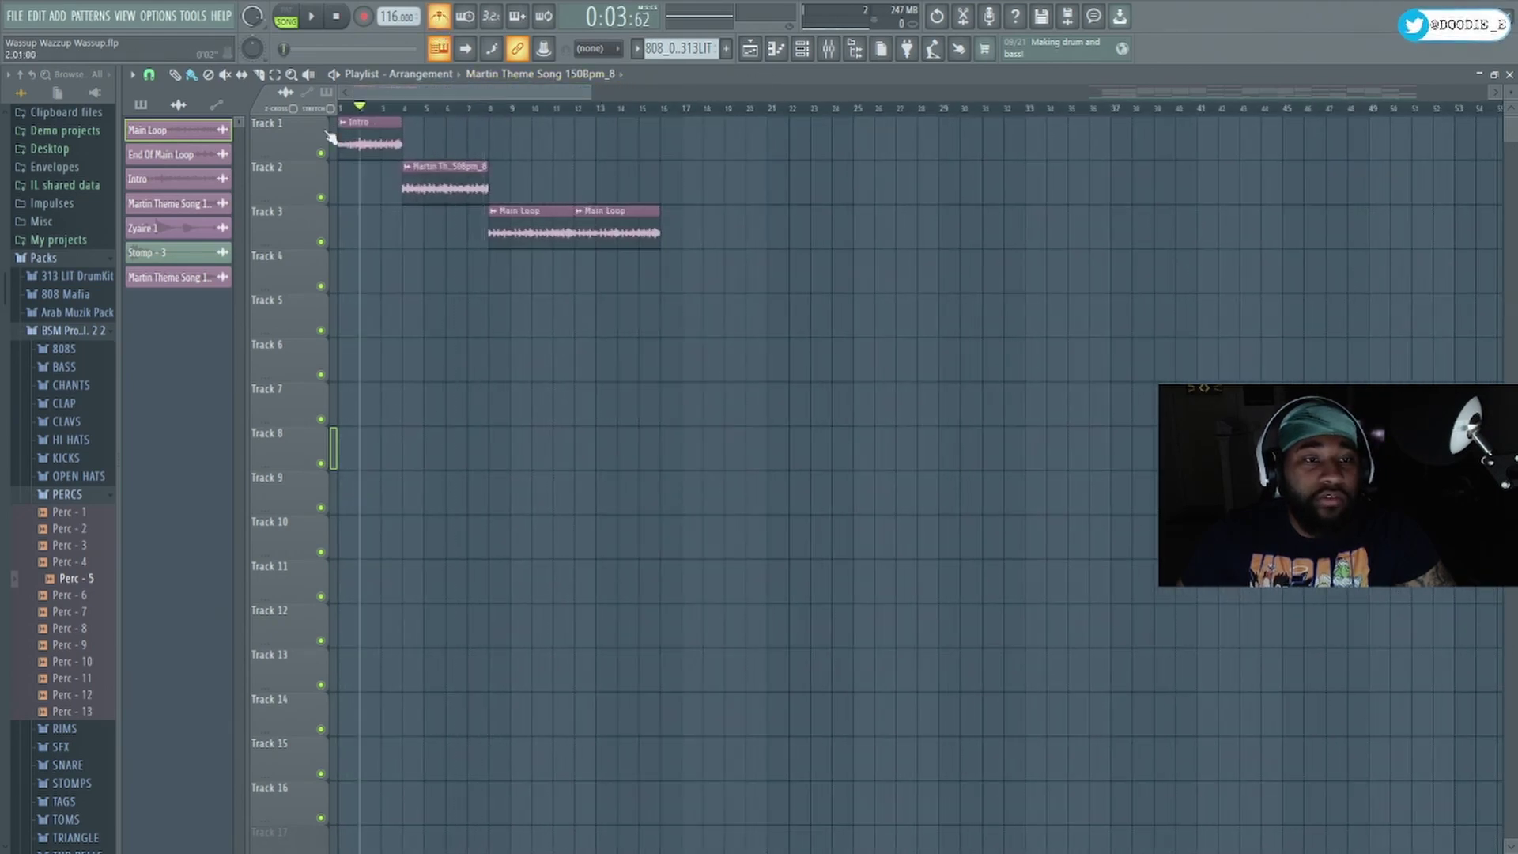
pyautogui.press('space')
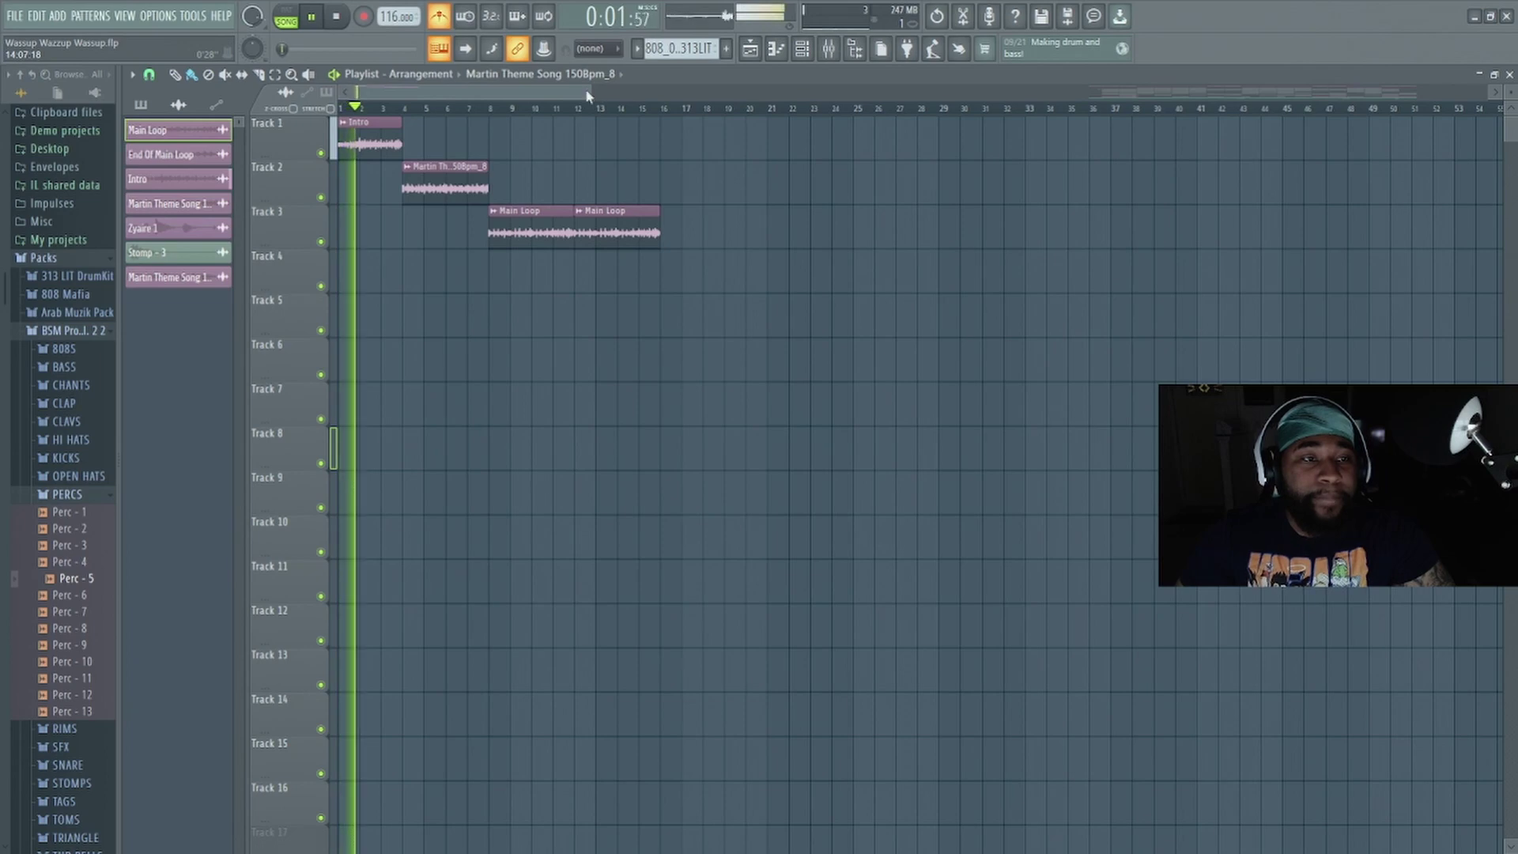
# - Play the sample arrangement from the Intro clip into the first Main Loop clip, and stop playback
pyautogui.moveTo(587, 95); pyautogui.dragTo(471, 93)
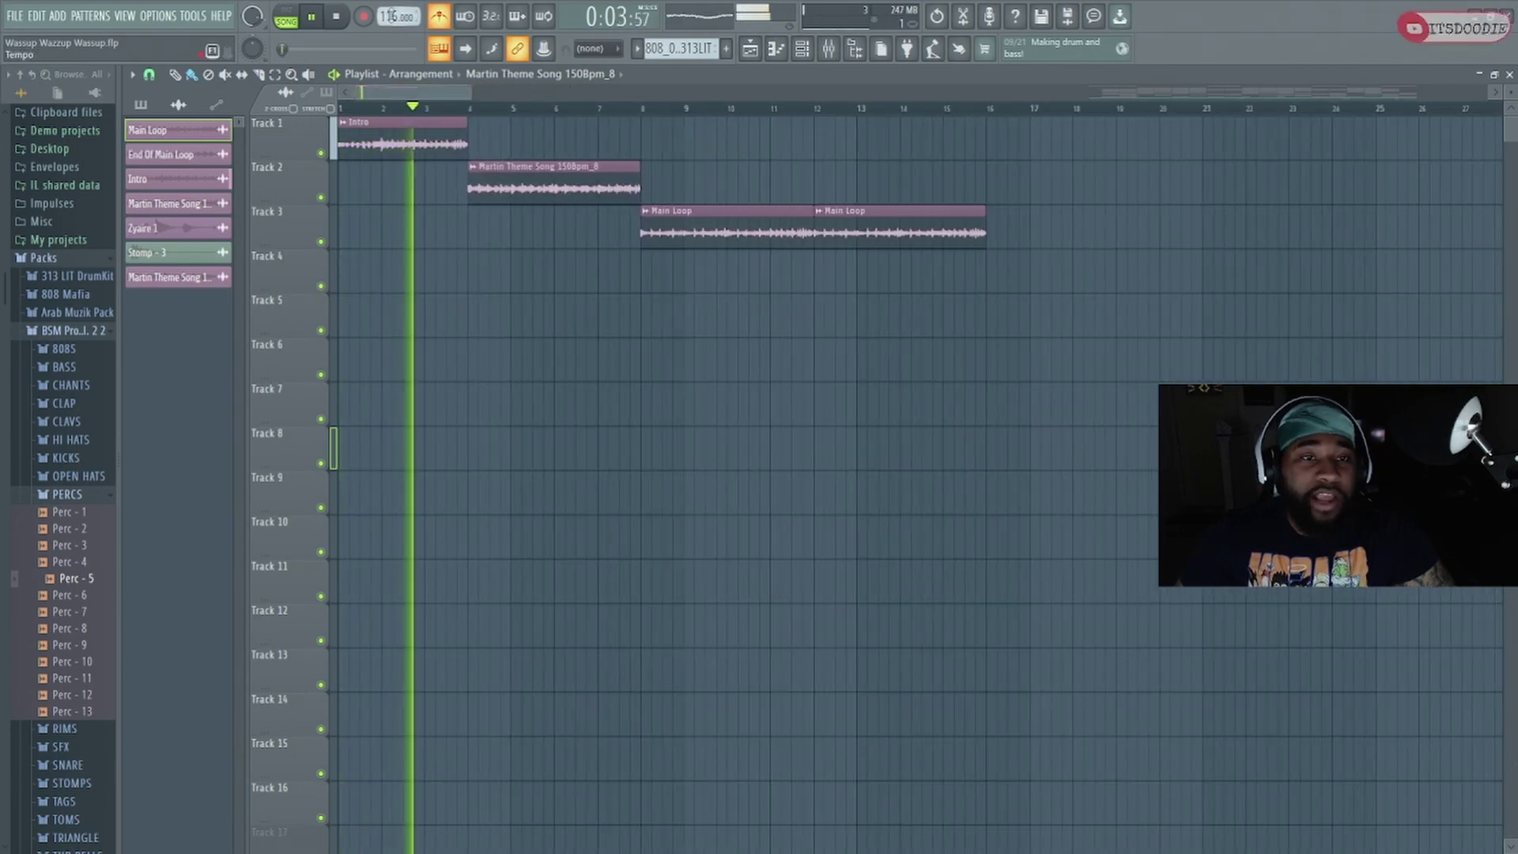
pyautogui.moveTo(391, 15); pyautogui.dragTo(390, 53)
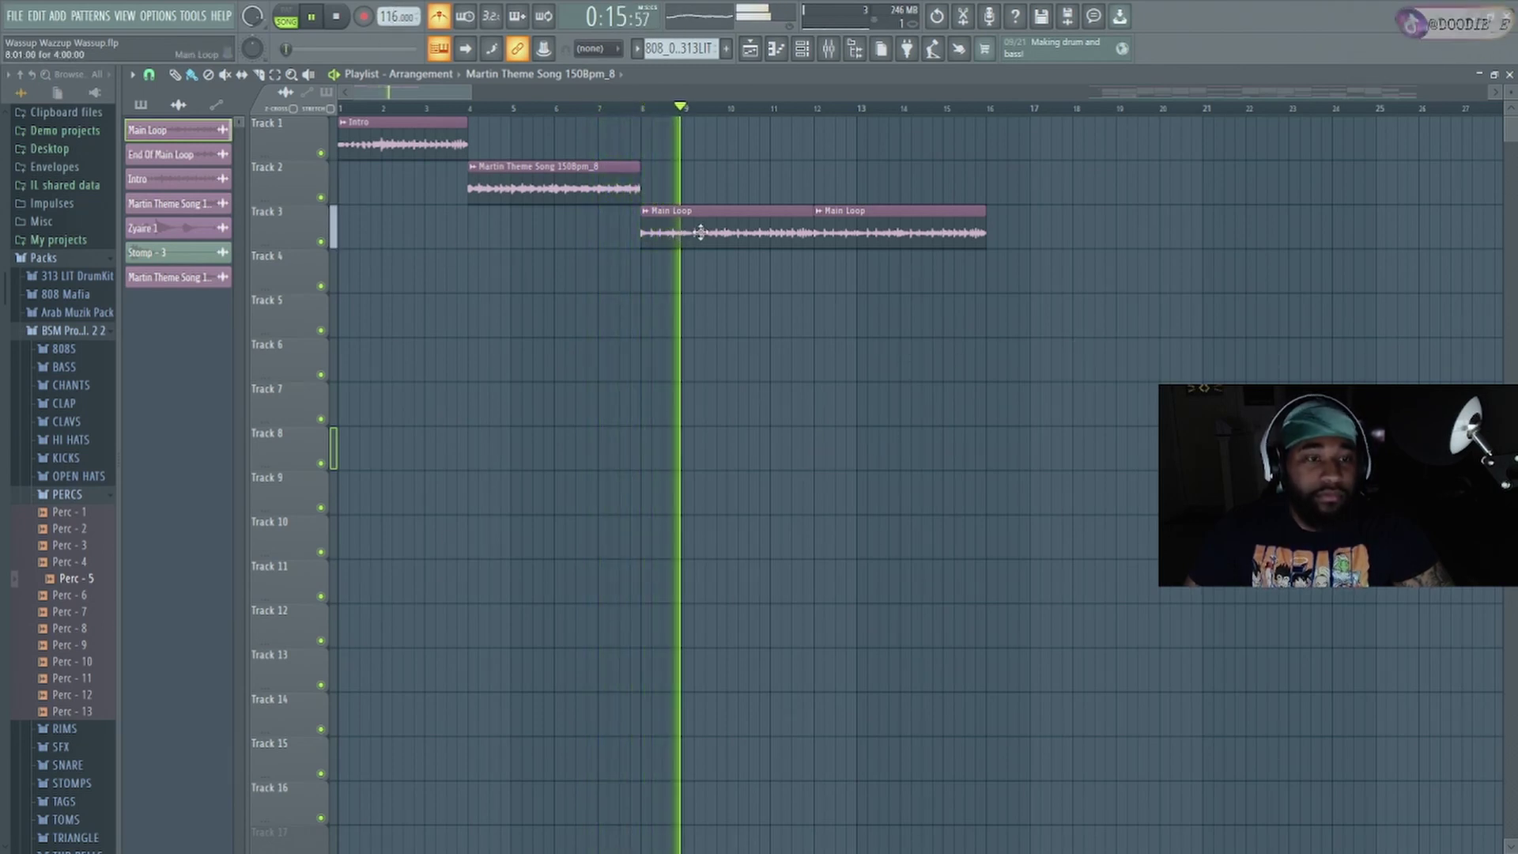
pyautogui.press('space')
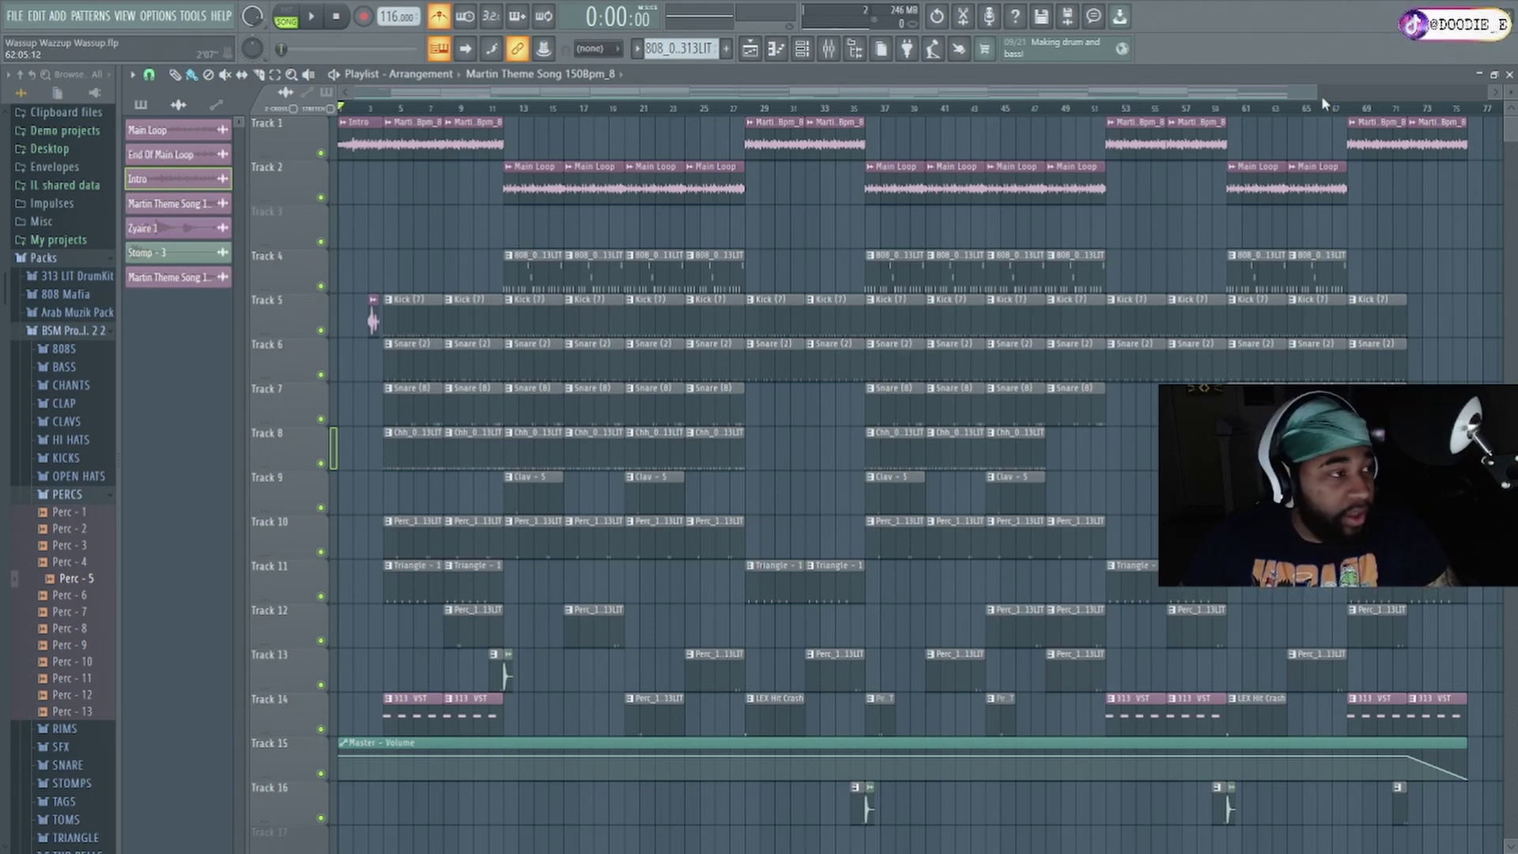
# - Show the complete beat arrangement across all playlist tracks and play it from the start
pyautogui.moveTo(1319, 97); pyautogui.dragTo(1310, 97)
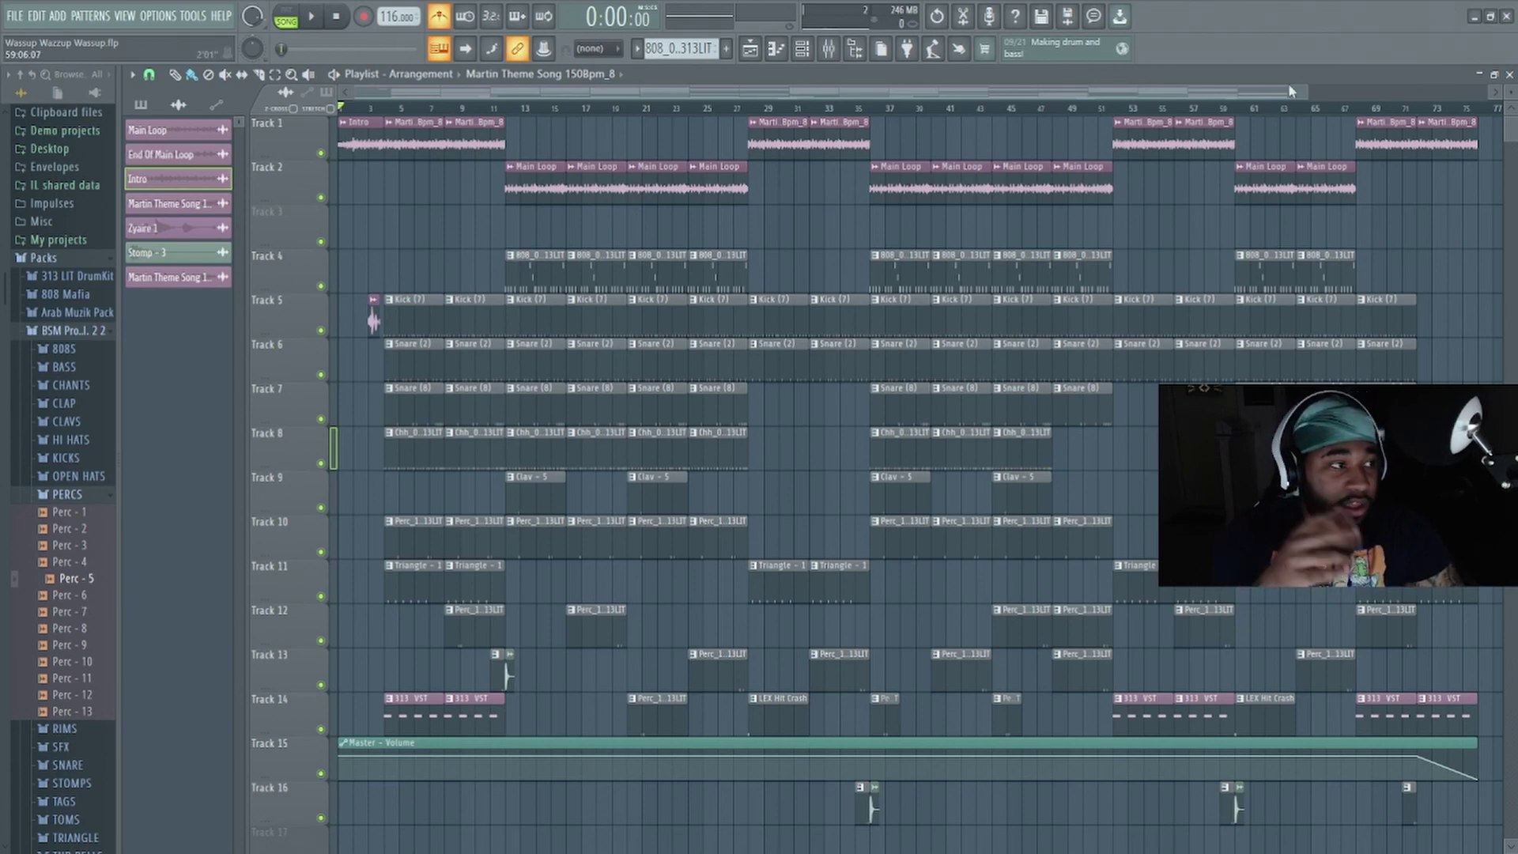
pyautogui.moveTo(1304, 90); pyautogui.dragTo(1429, 94)
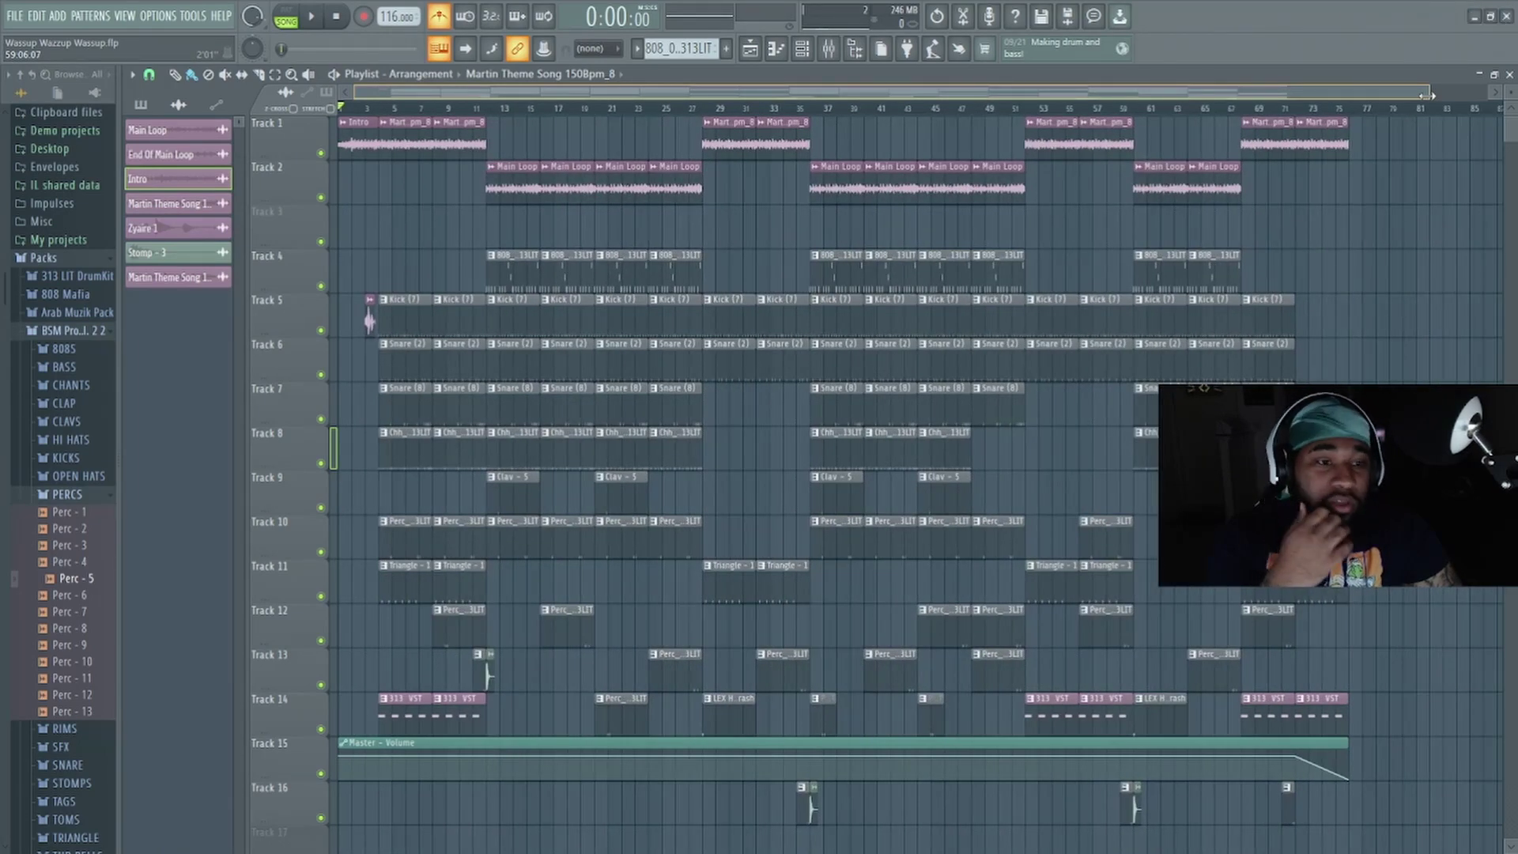
pyautogui.moveTo(1428, 94); pyautogui.dragTo(1316, 94)
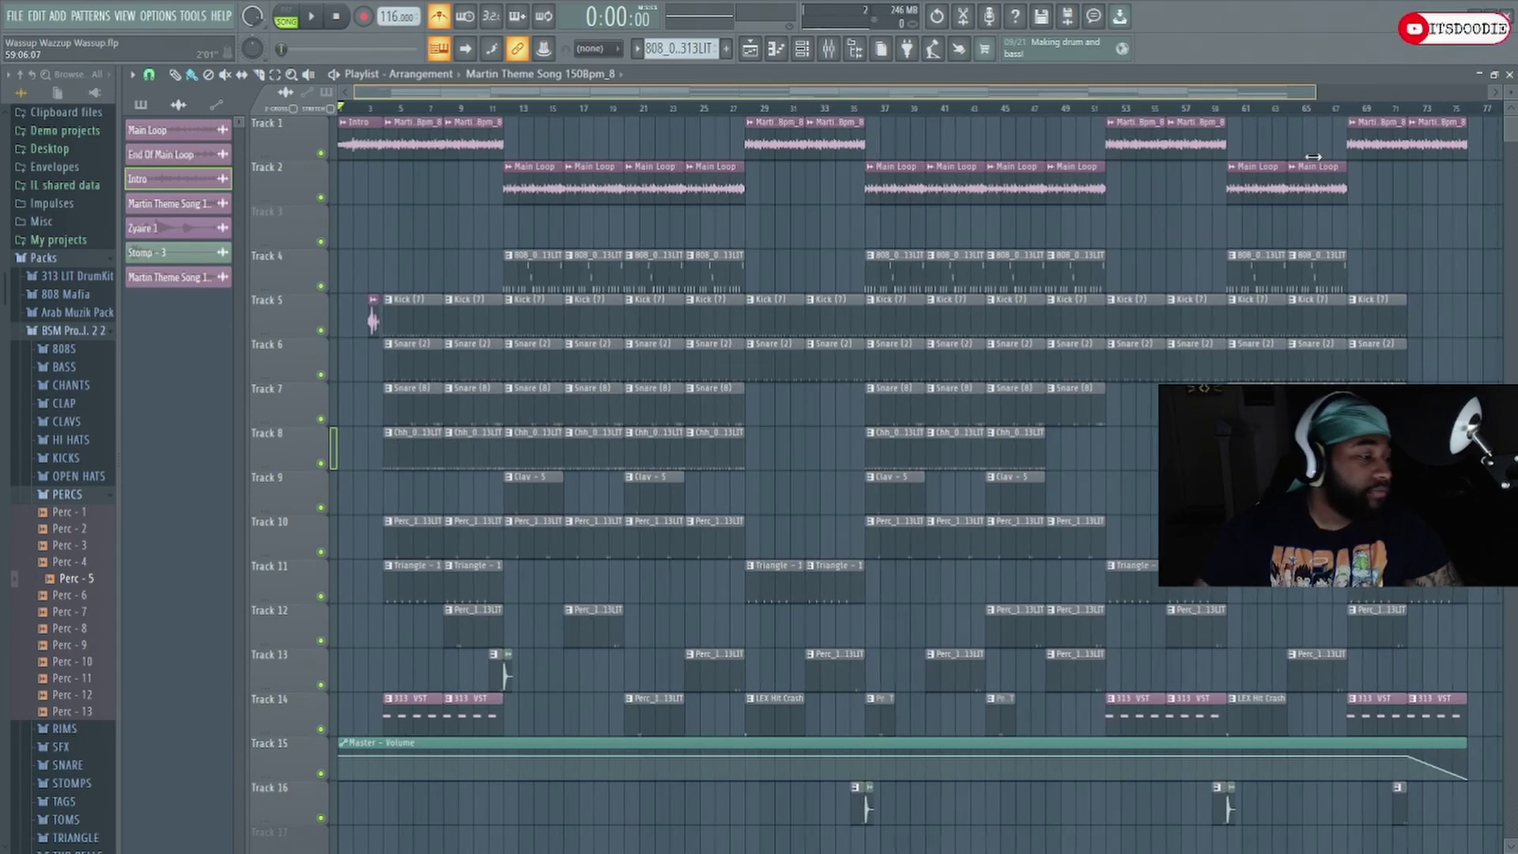
pyautogui.click(312, 19)
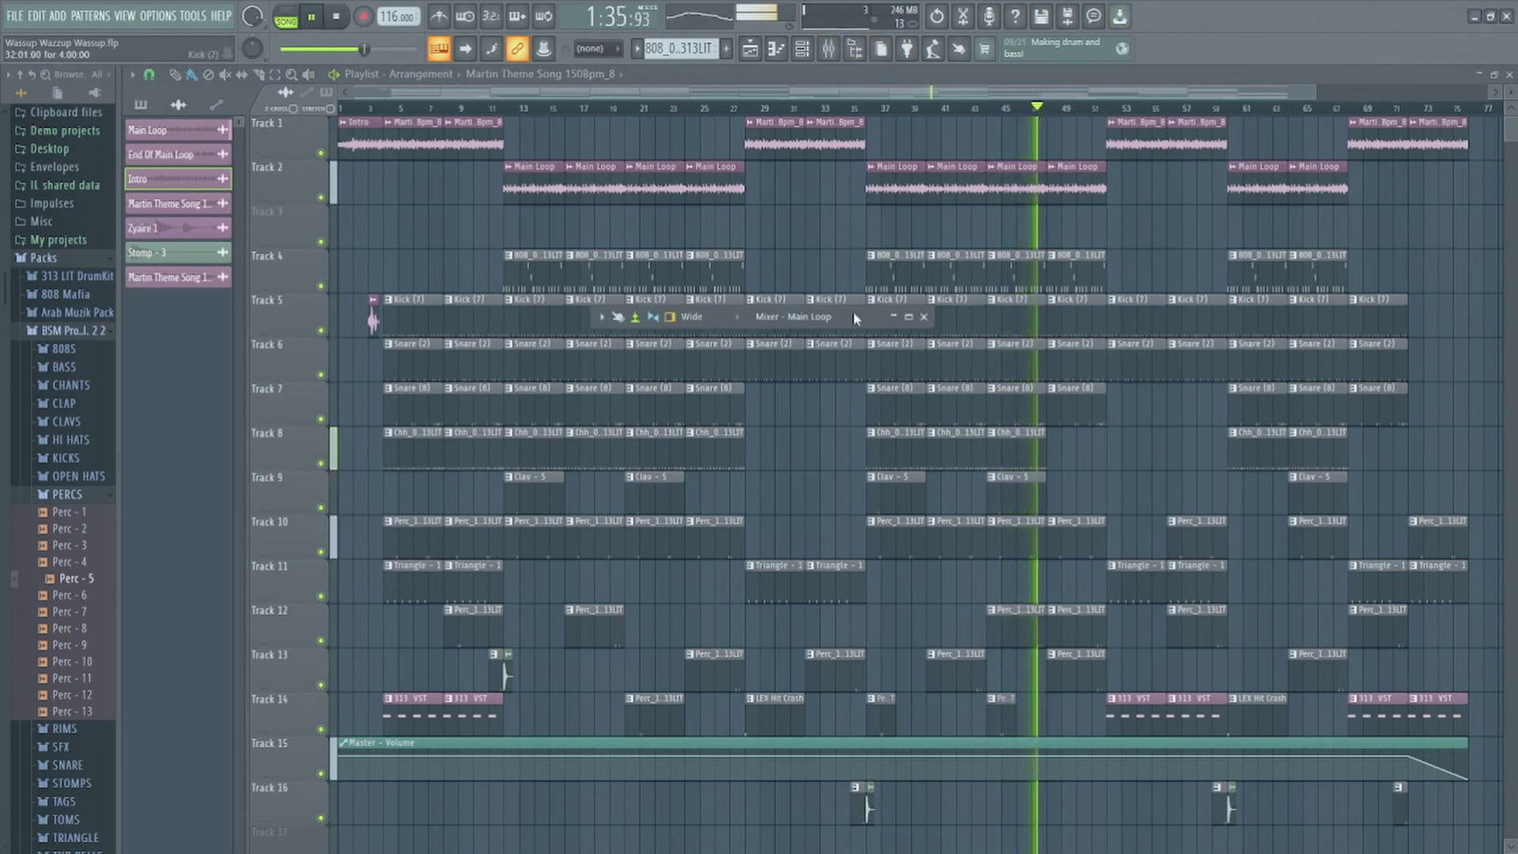
# - Lower the Main Loop and 808_01_313LIT volume faders slightly in the mixer while the song plays
pyautogui.press('F9')
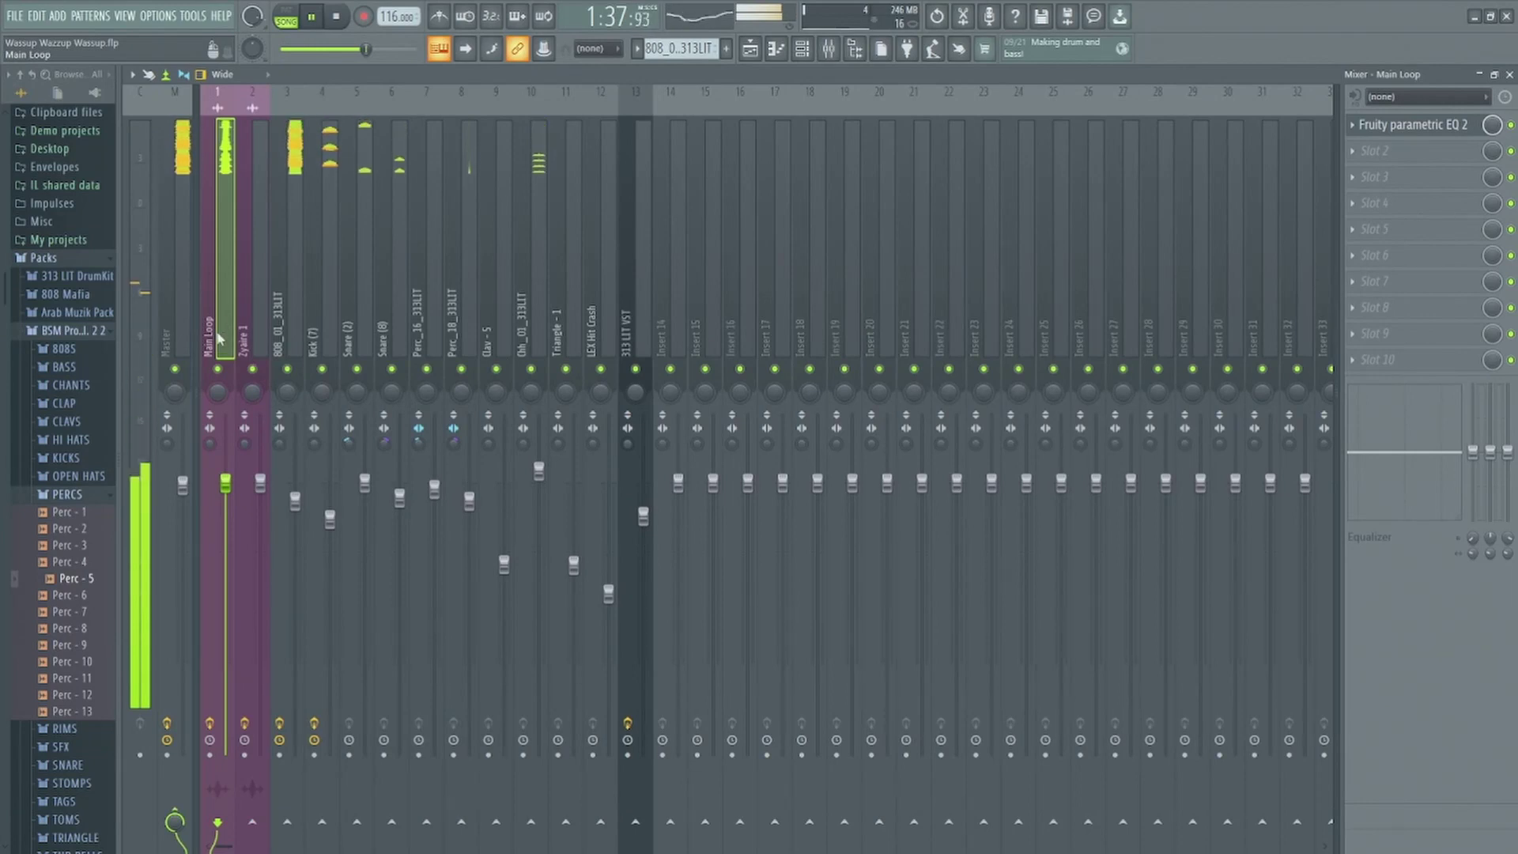
pyautogui.moveTo(225, 482); pyautogui.dragTo(295, 519)
pyautogui.click(295, 501)
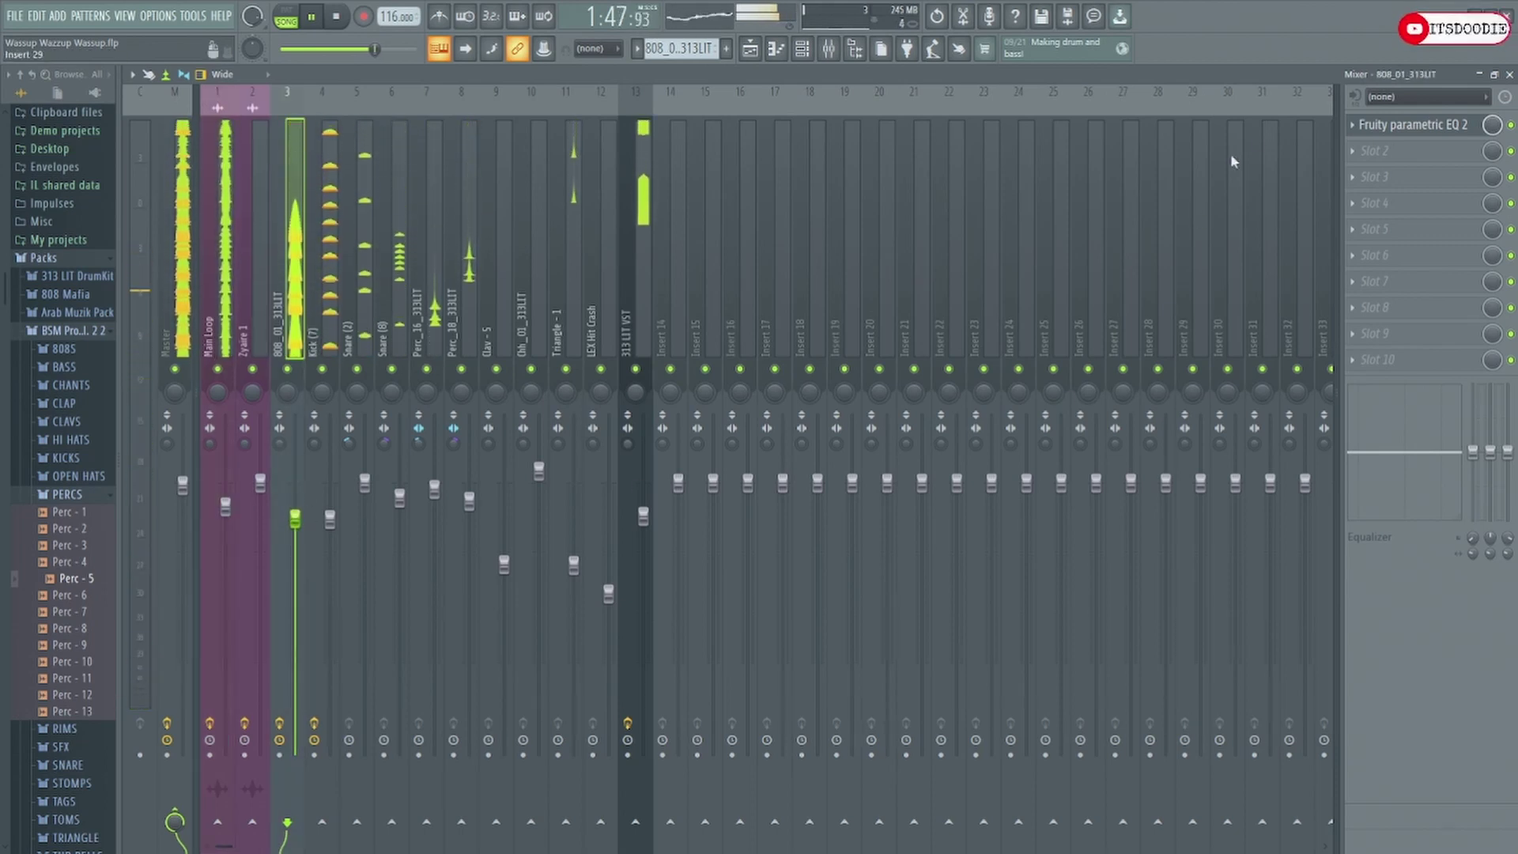
# - Return to the playlist and close the mixer window covering the arrangement
pyautogui.press('F5')
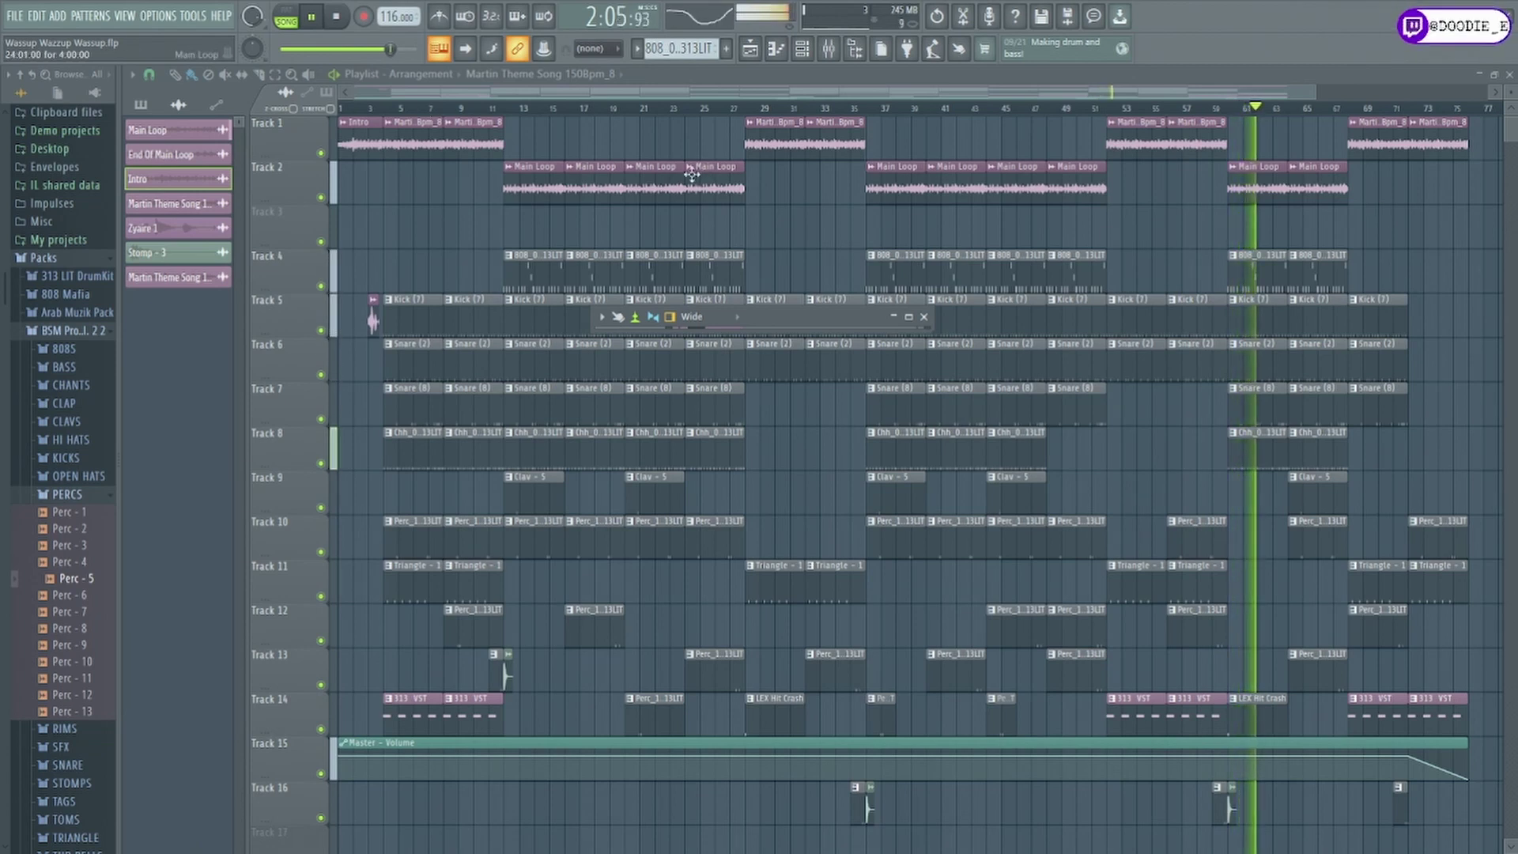
pyautogui.click(893, 318)
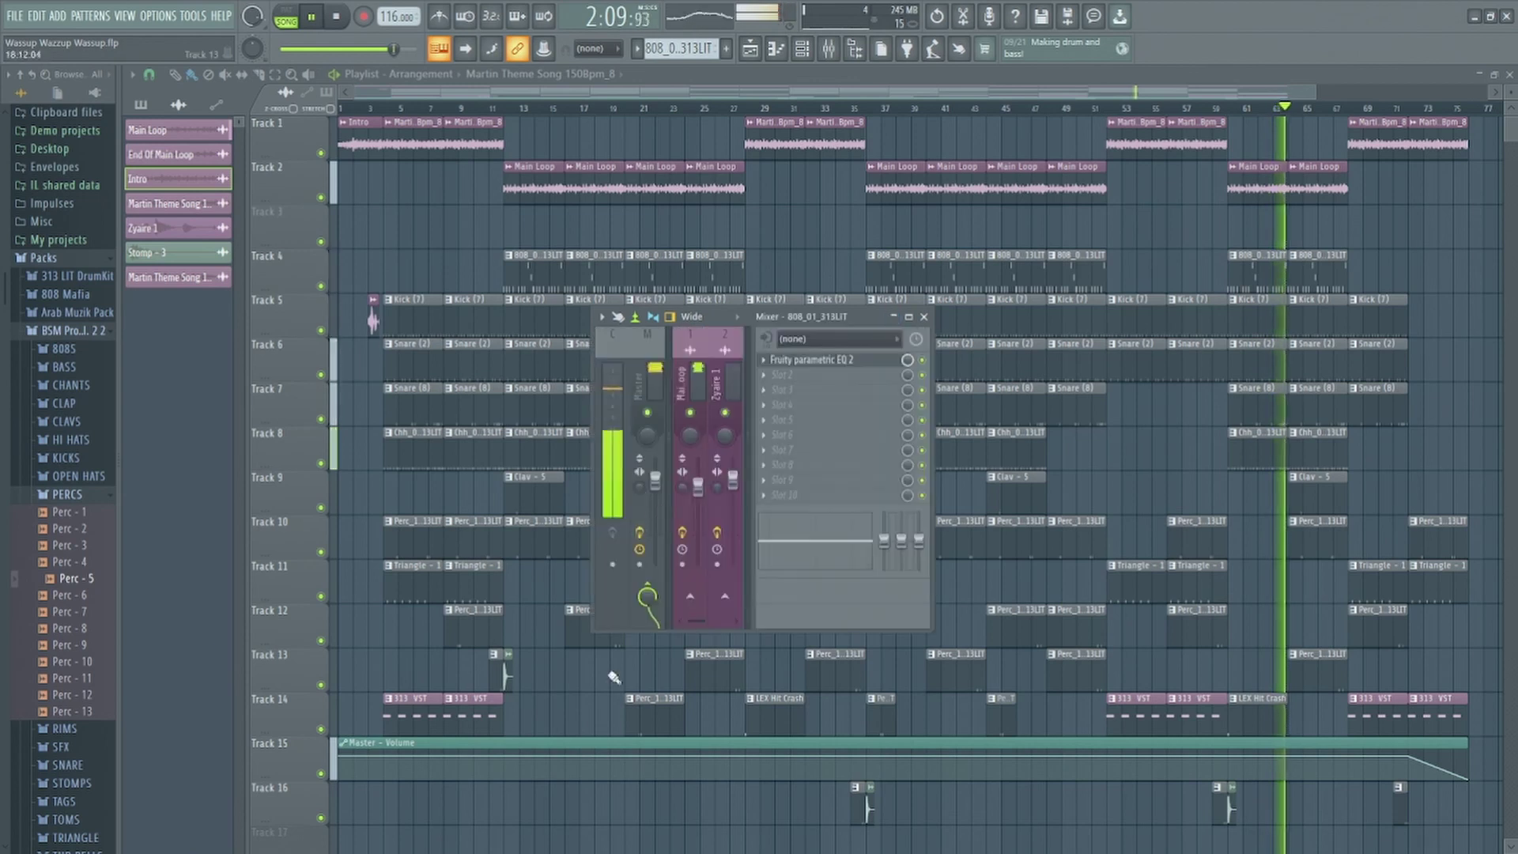
pyautogui.click(899, 319)
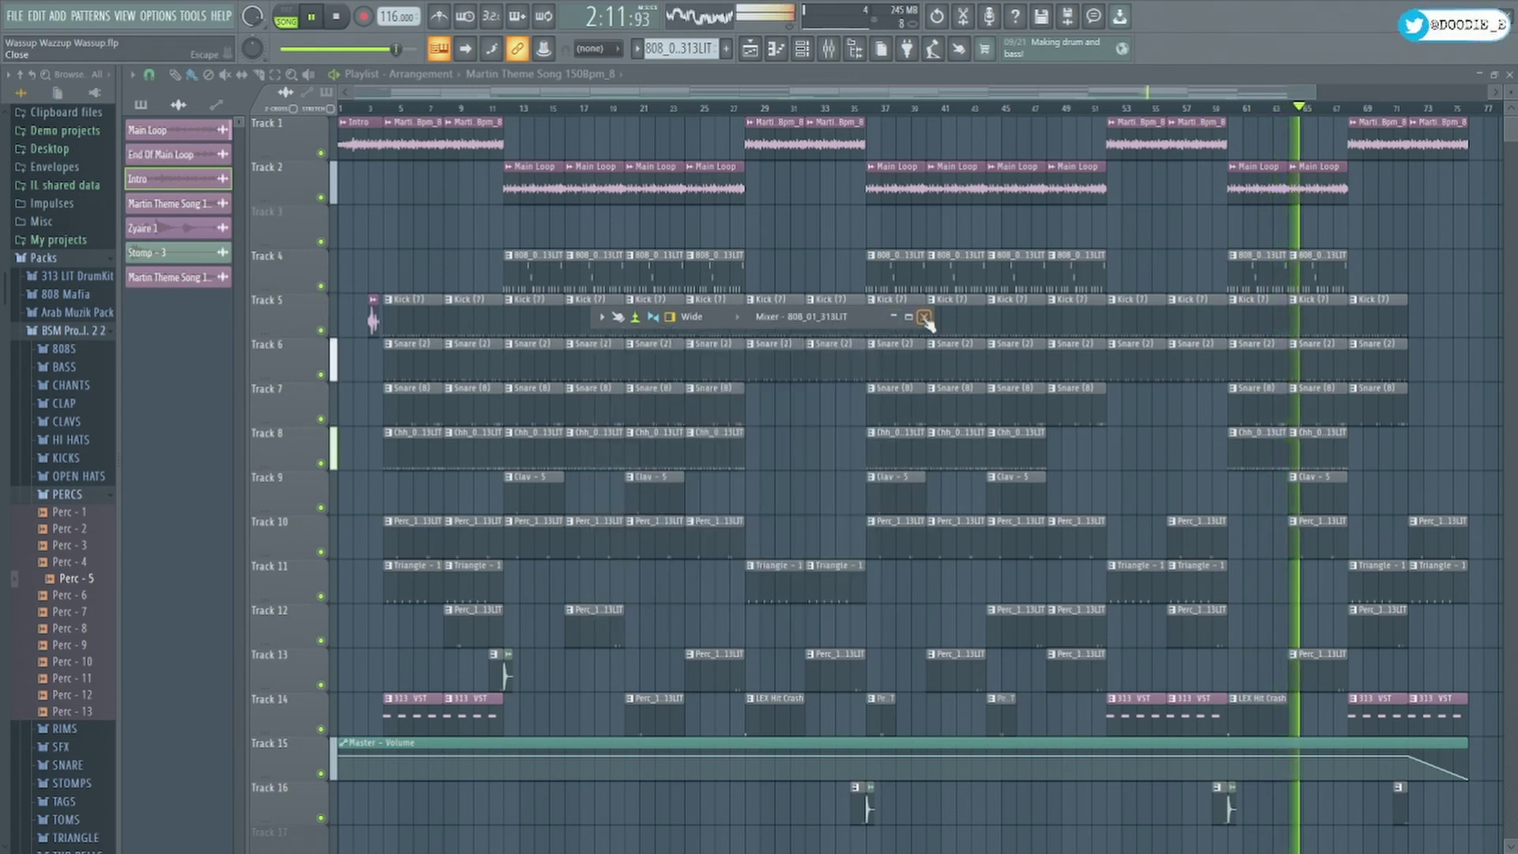
pyautogui.click(923, 316)
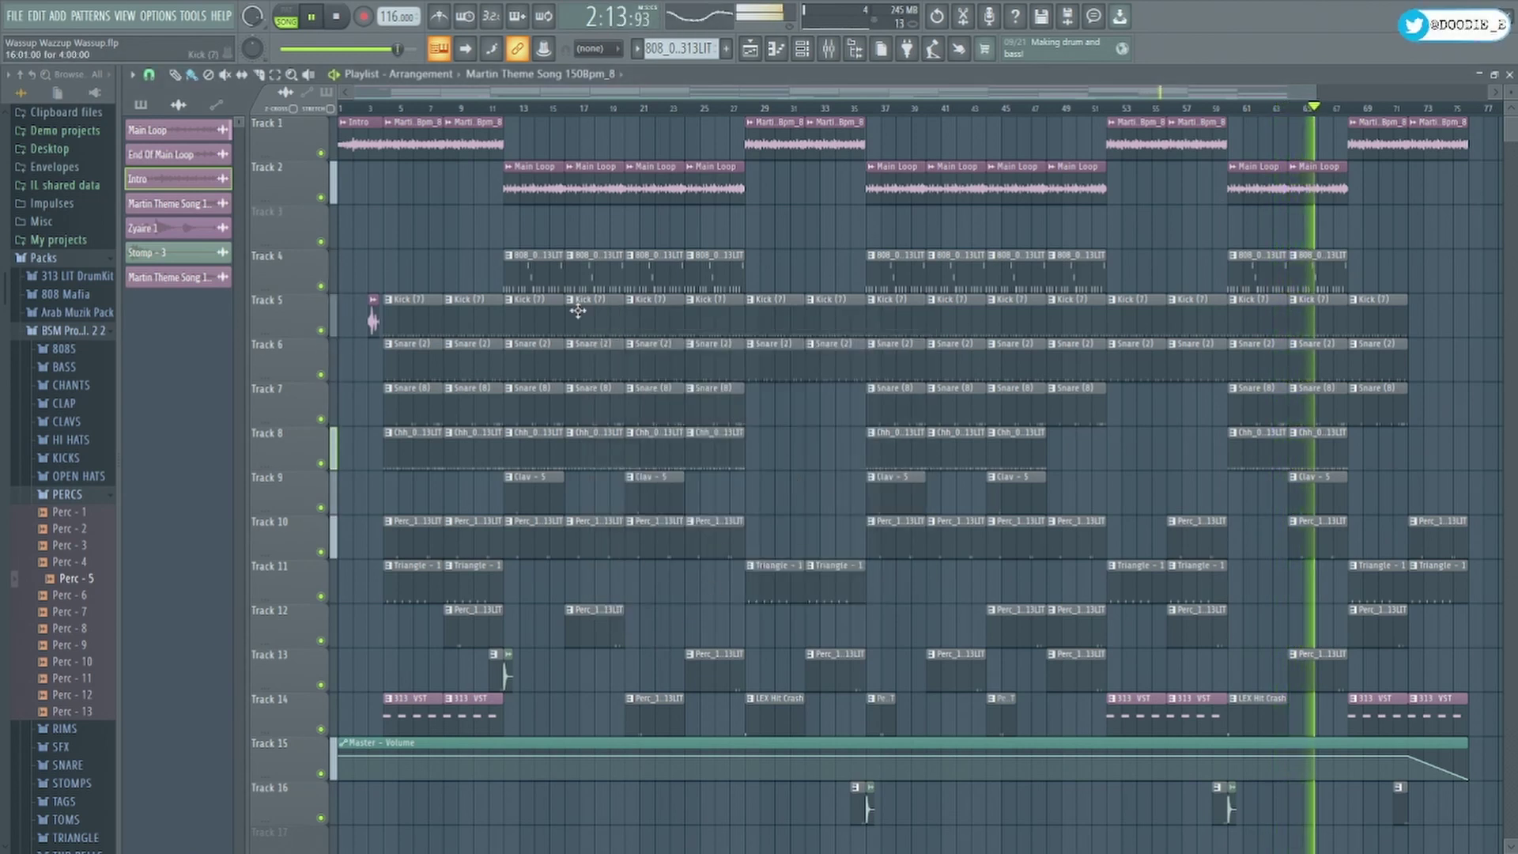